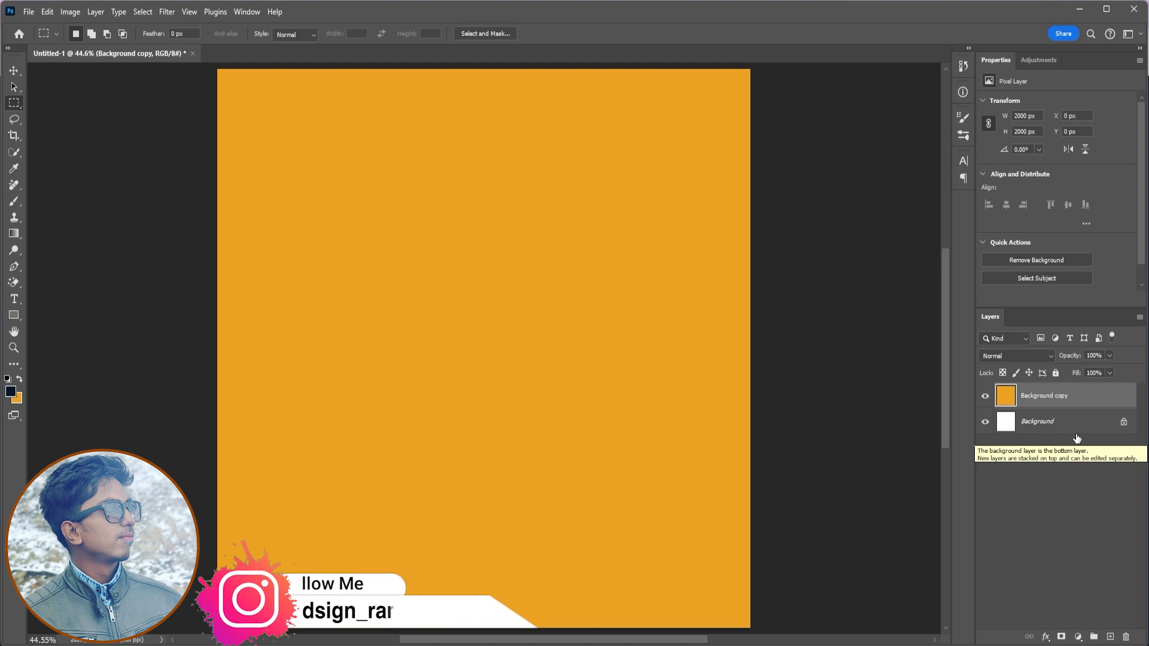
Hide the orange layer and fill the Background layer with the dark navy background colour #061729.
{"action": "left_click", "coordinate": [985, 395]}
{"action": "left_click", "coordinate": [1047, 422]}
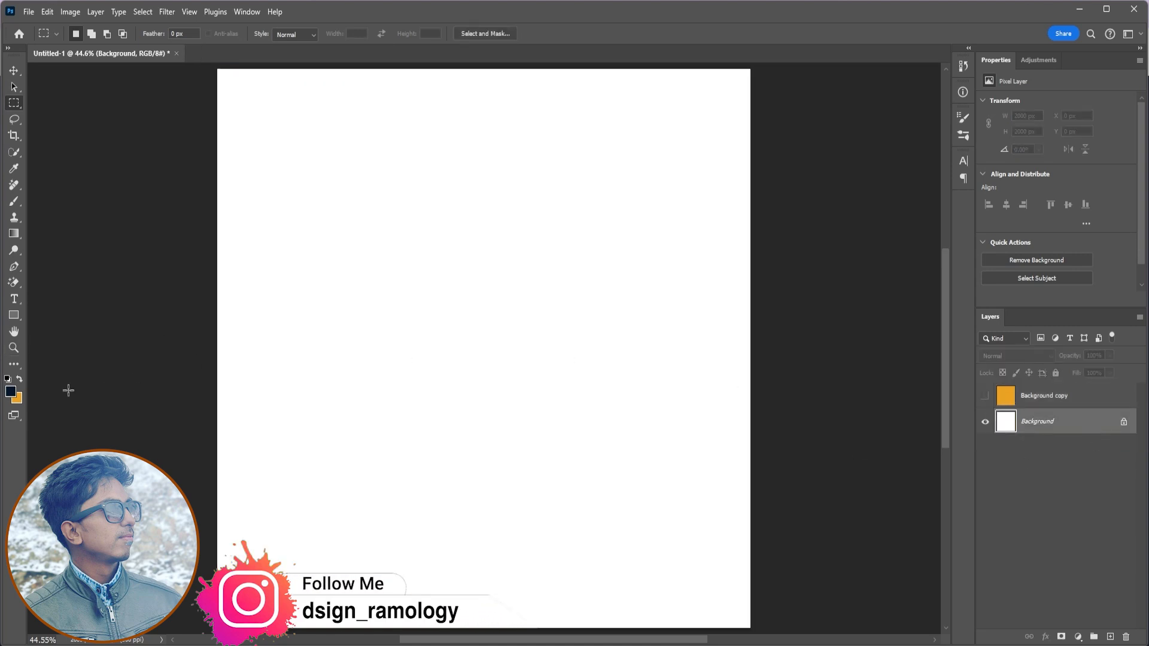
{"action": "key", "text": "x"}
{"action": "left_click", "coordinate": [16, 399]}
{"action": "left_click", "coordinate": [1014, 445]}
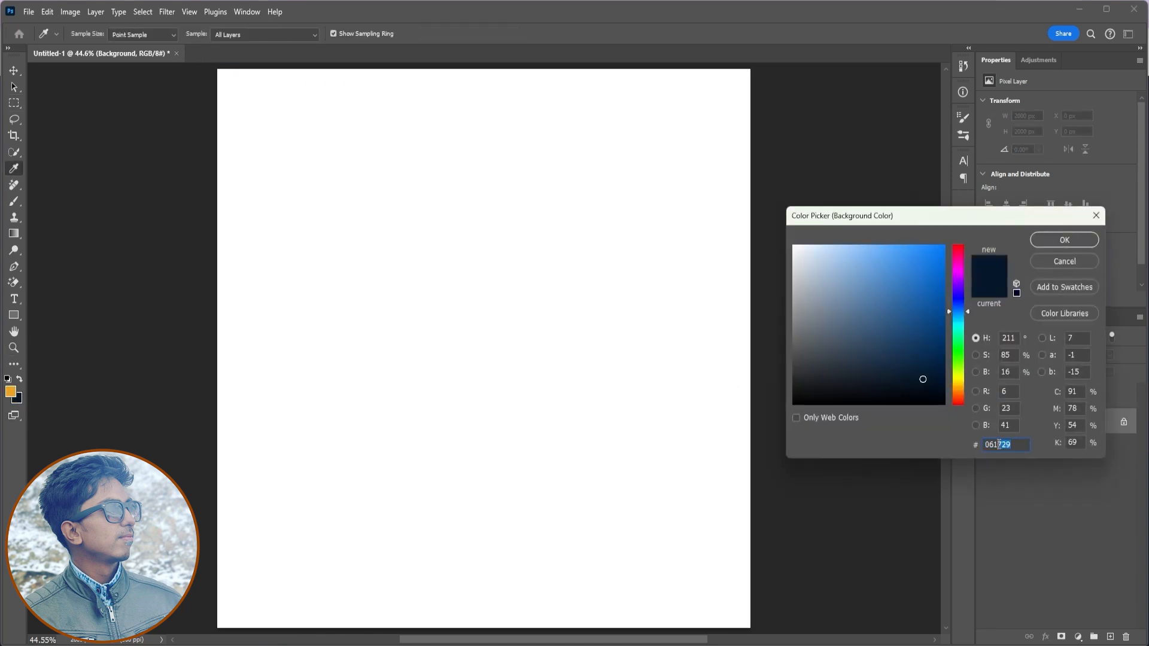
{"action": "left_click", "coordinate": [1080, 262]}
{"action": "key", "text": "ctrl+BackSpace"}
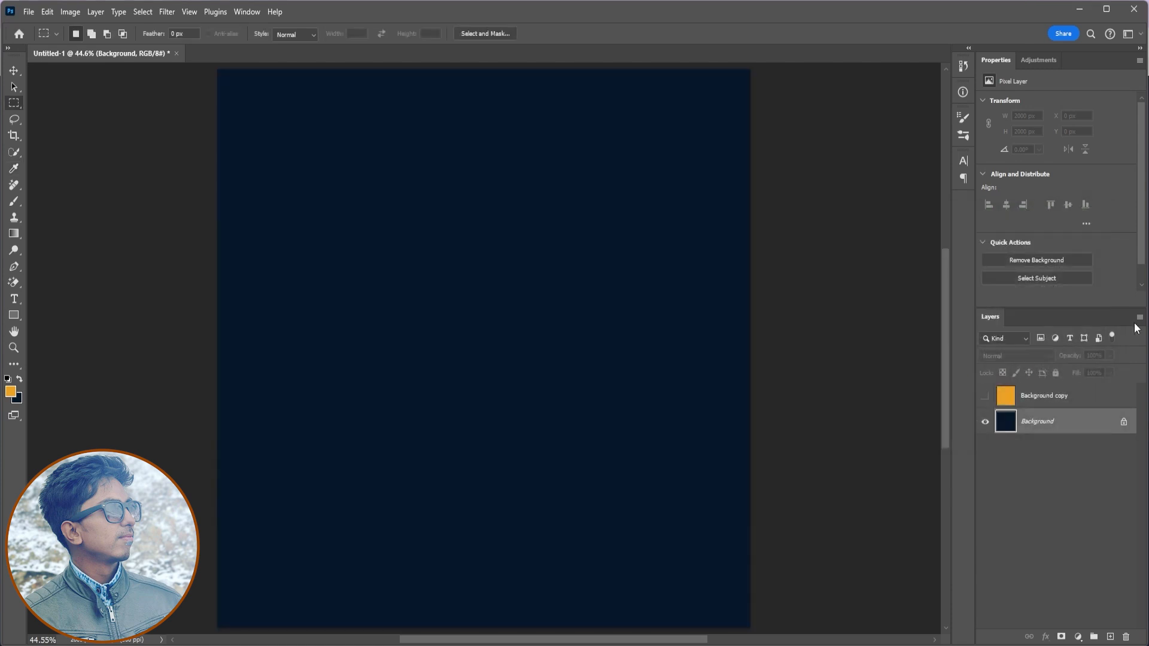
Show the orange layer and scale it to 50% height so it covers only the upper half of the canvas.
{"action": "left_click", "coordinate": [986, 399]}
{"action": "left_click", "coordinate": [1018, 398]}
{"action": "key", "text": "ctrl+t"}
{"action": "left_click_drag", "start_coordinate": [484, 629], "coordinate": [479, 349]}
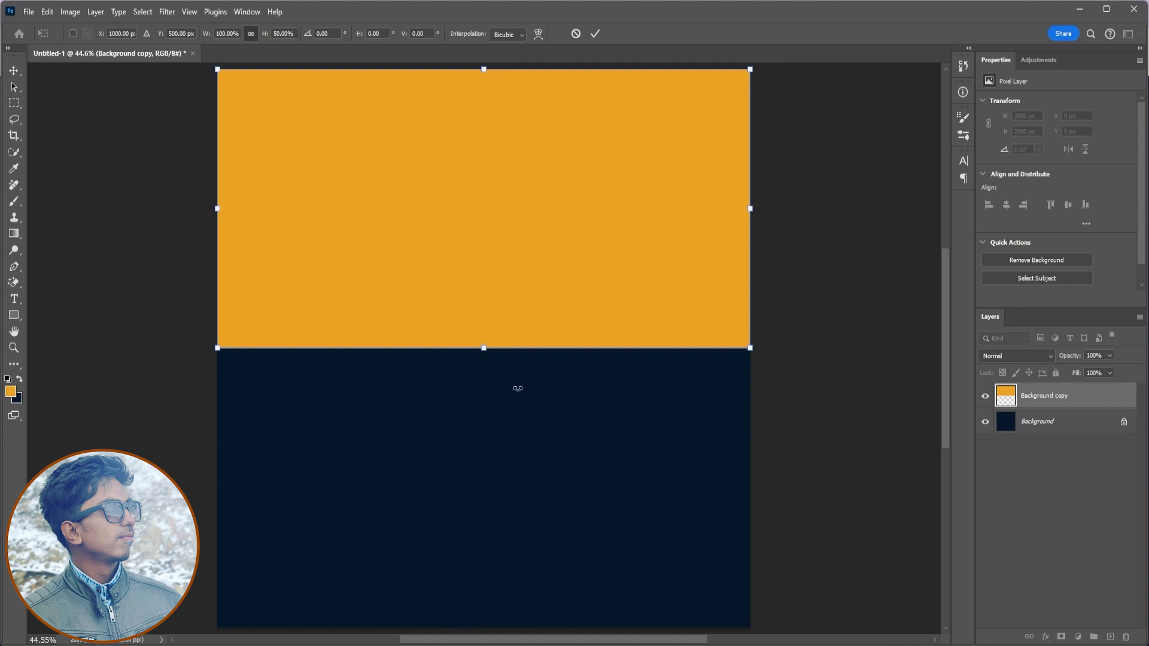
{"action": "left_click", "coordinate": [1026, 495]}
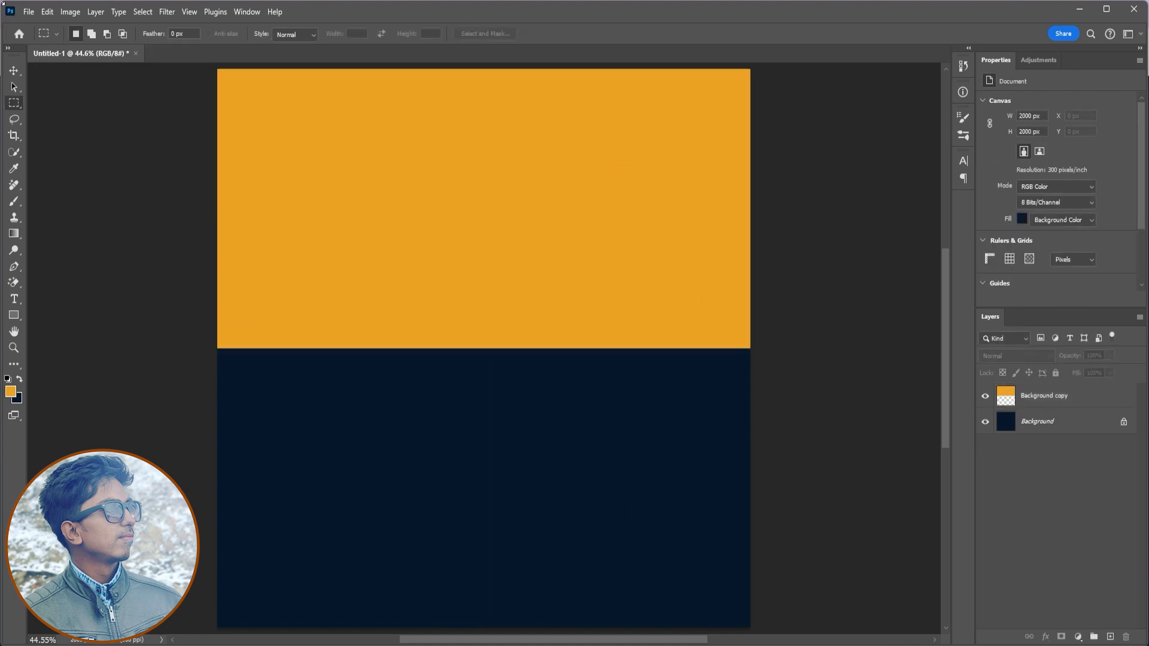
Open Paper Texture.jpg, copy the texture into the poster document and enlarge it to about 333% over the orange half.
{"action": "left_click", "coordinate": [29, 12]}
{"action": "left_click", "coordinate": [36, 38]}
{"action": "key", "text": "Return"}
{"action": "key", "text": "ctrl+j"}
{"action": "key", "text": "v"}
{"action": "left_click_drag", "start_coordinate": [479, 473], "coordinate": [330, 147]}
{"action": "key", "text": "ctrl+t"}
{"action": "left_click_drag", "start_coordinate": [377, 185], "coordinate": [753, 407]}
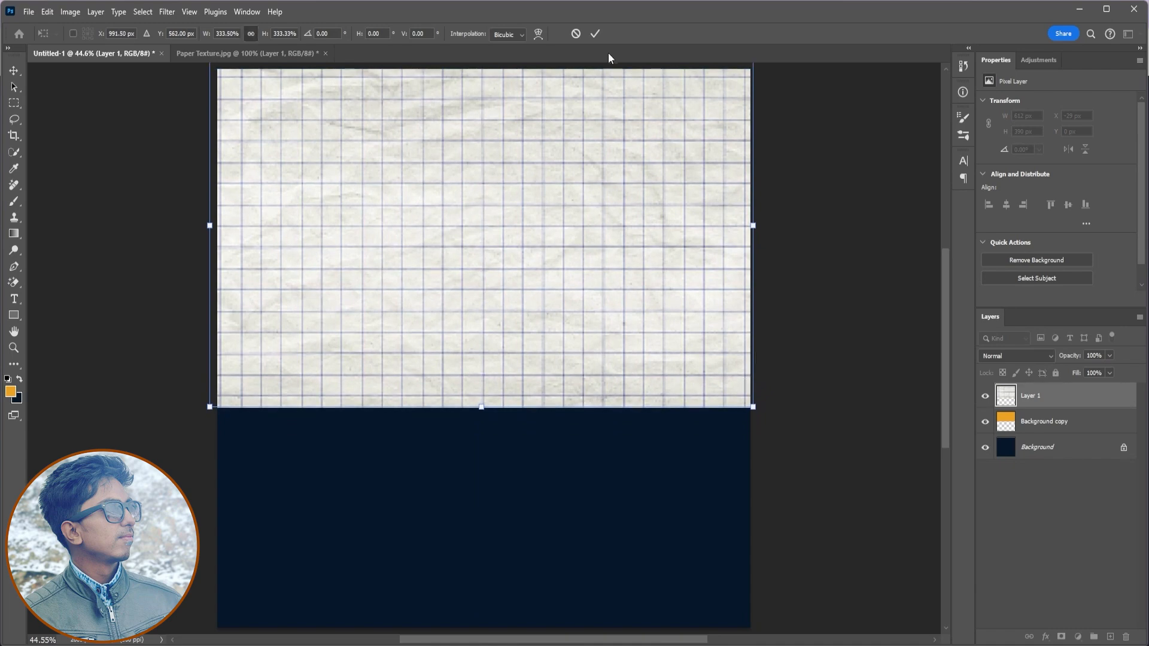
{"action": "left_click", "coordinate": [595, 33]}
Set the paper texture layer to Multiply and lower its opacity to 24%.
{"action": "left_click", "coordinate": [1046, 357]}
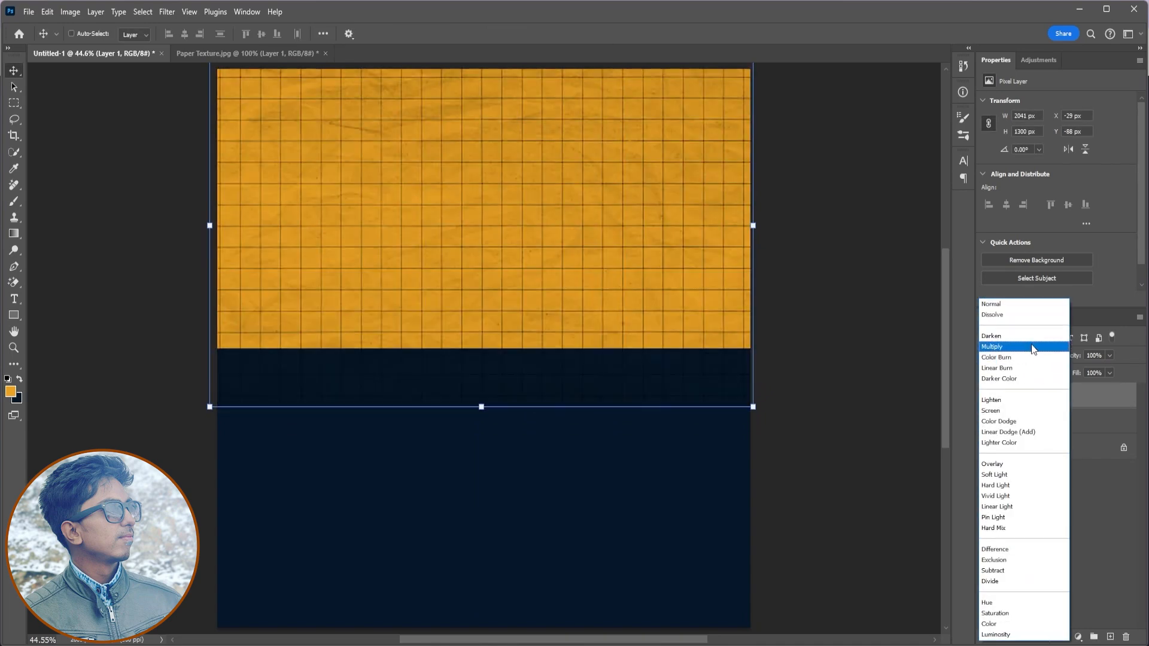
{"action": "left_click", "coordinate": [1032, 347]}
{"action": "left_click_drag", "start_coordinate": [1069, 358], "coordinate": [1025, 362]}
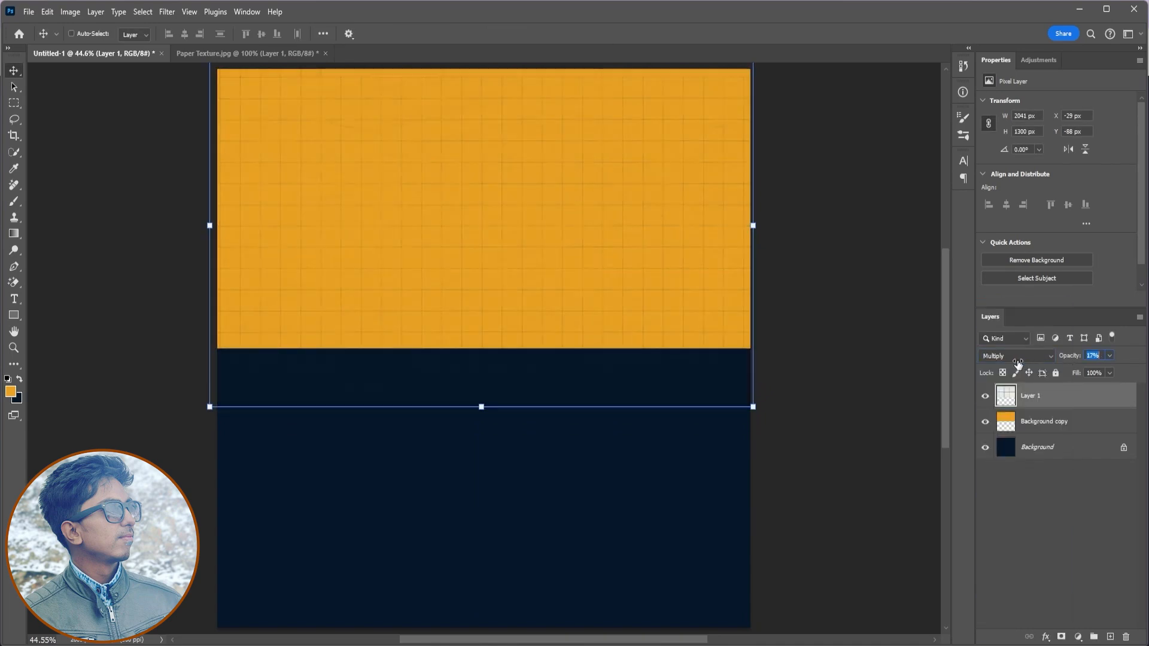
Check the orange half against the rulers and compare the design with and without the paper texture.
{"action": "left_click", "coordinate": [1032, 424]}
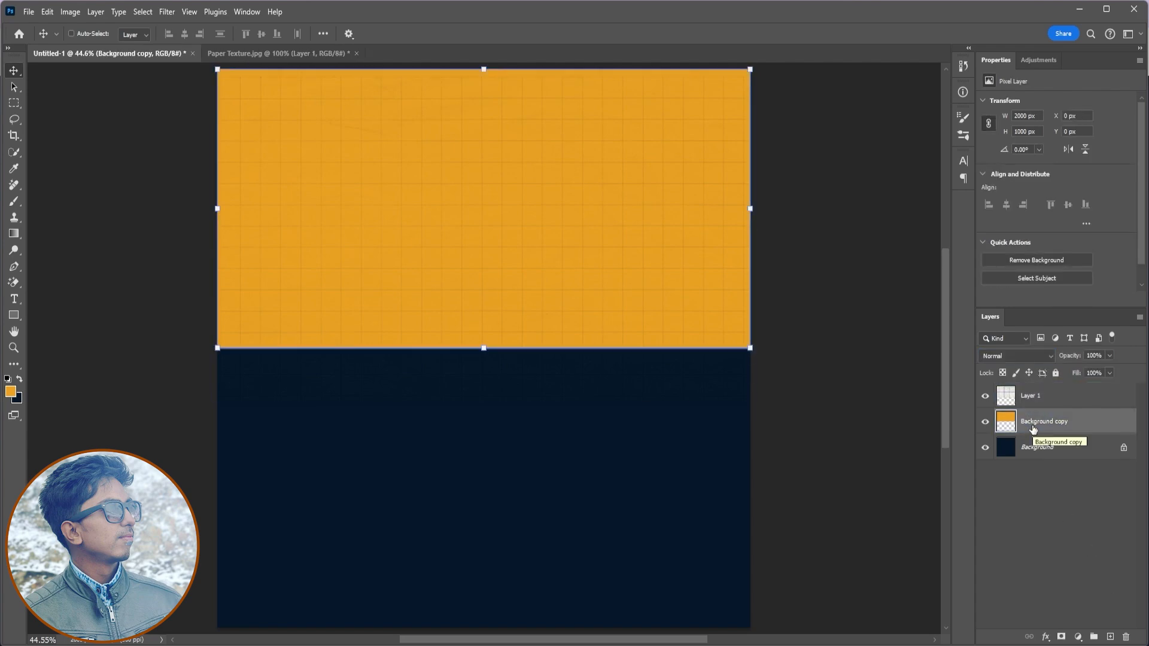
{"action": "key", "text": "ctrl+r"}
{"action": "left_click_drag", "start_coordinate": [538, 69], "coordinate": [574, 359]}
{"action": "key", "text": "ctrl+r"}
{"action": "left_click", "coordinate": [1069, 524]}
{"action": "left_click", "coordinate": [1056, 399]}
{"action": "left_click", "coordinate": [1063, 509]}
{"action": "left_click", "coordinate": [985, 398]}
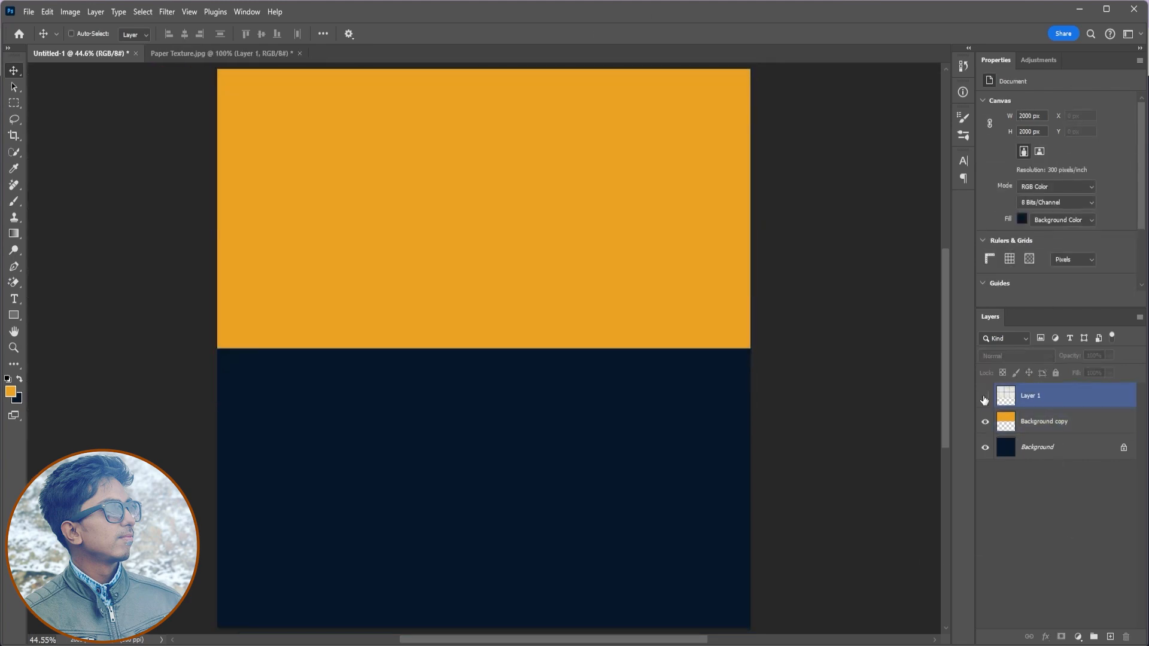
{"action": "left_click", "coordinate": [985, 400]}
{"action": "left_click", "coordinate": [1059, 508]}
Open Shoe.png, place the shoe in the poster document and flip it horizontally.
{"action": "left_click", "coordinate": [29, 11]}
{"action": "left_click", "coordinate": [42, 37]}
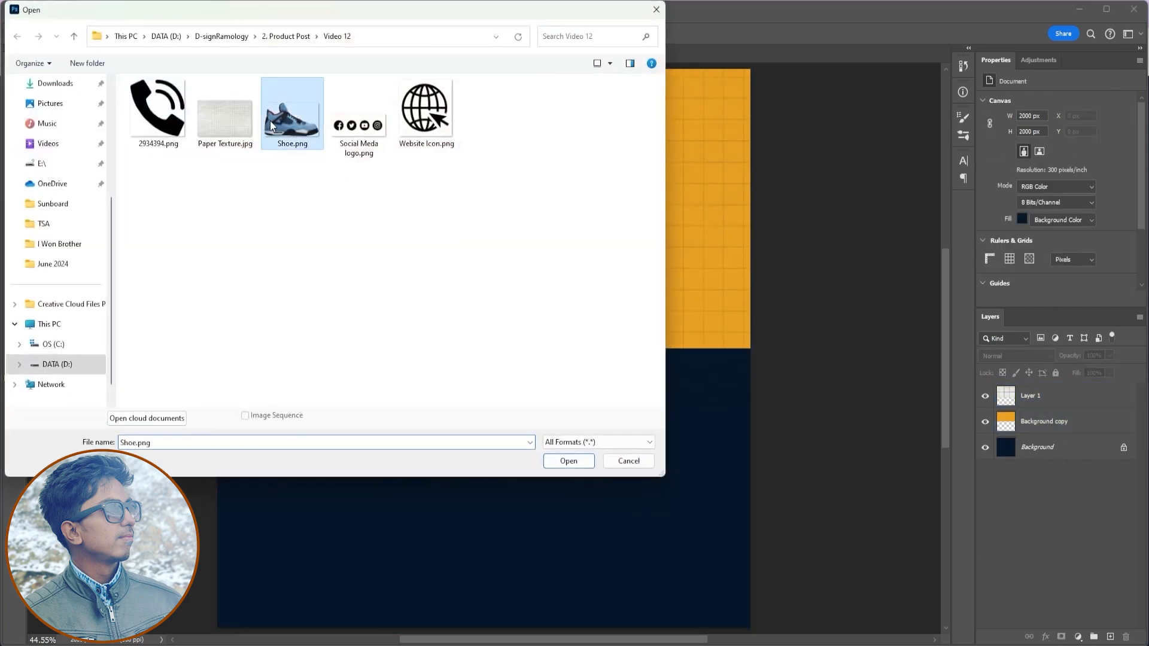
{"action": "double_click", "coordinate": [271, 121]}
{"action": "left_click_drag", "start_coordinate": [606, 537], "coordinate": [551, 404]}
{"action": "key", "text": "ctrl+t"}
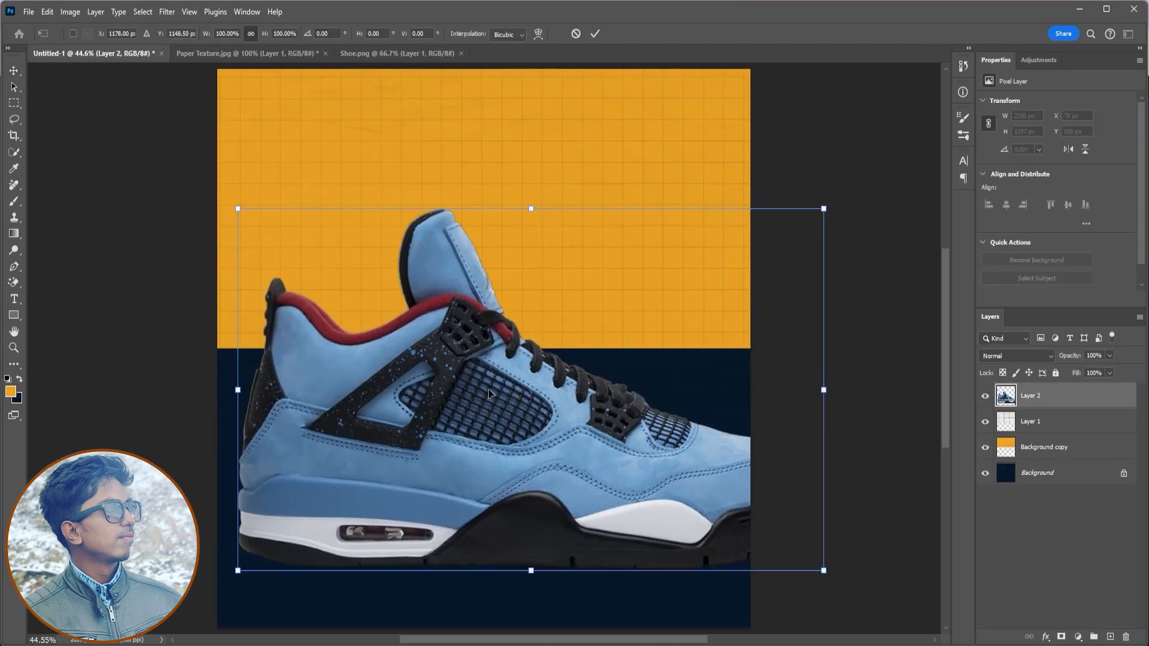
{"action": "right_click", "coordinate": [525, 383]}
{"action": "left_click", "coordinate": [553, 628]}
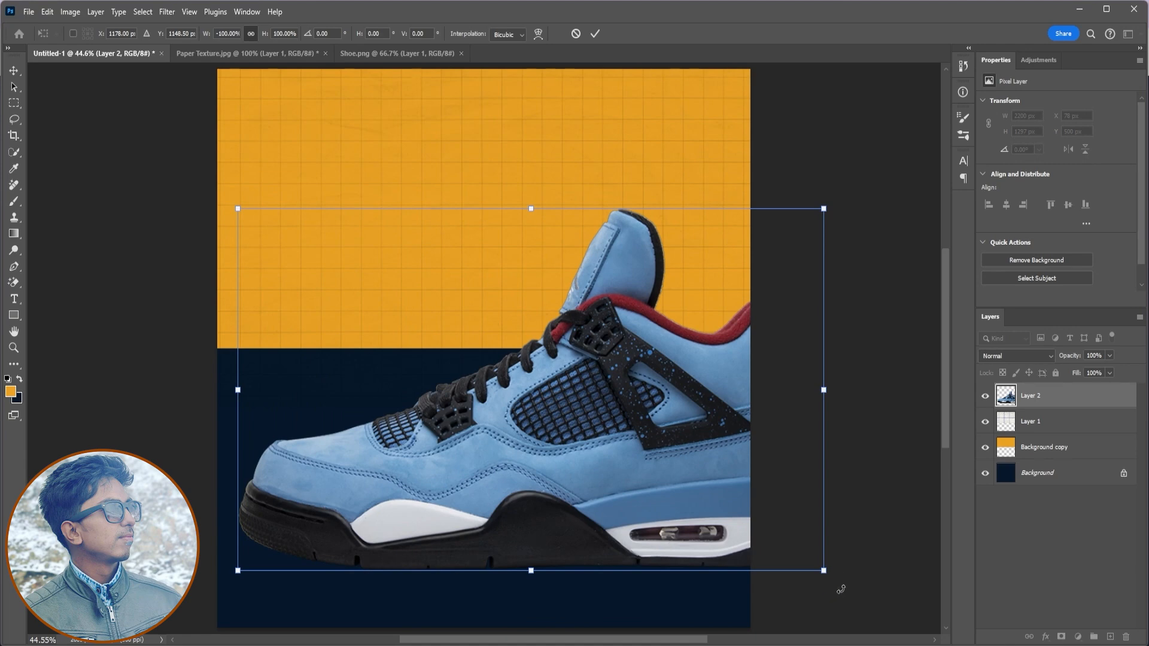
Scale the shoe down, rotate it toe-down and place it right of centre across both colour halves.
{"action": "left_click_drag", "start_coordinate": [825, 569], "coordinate": [725, 510]}
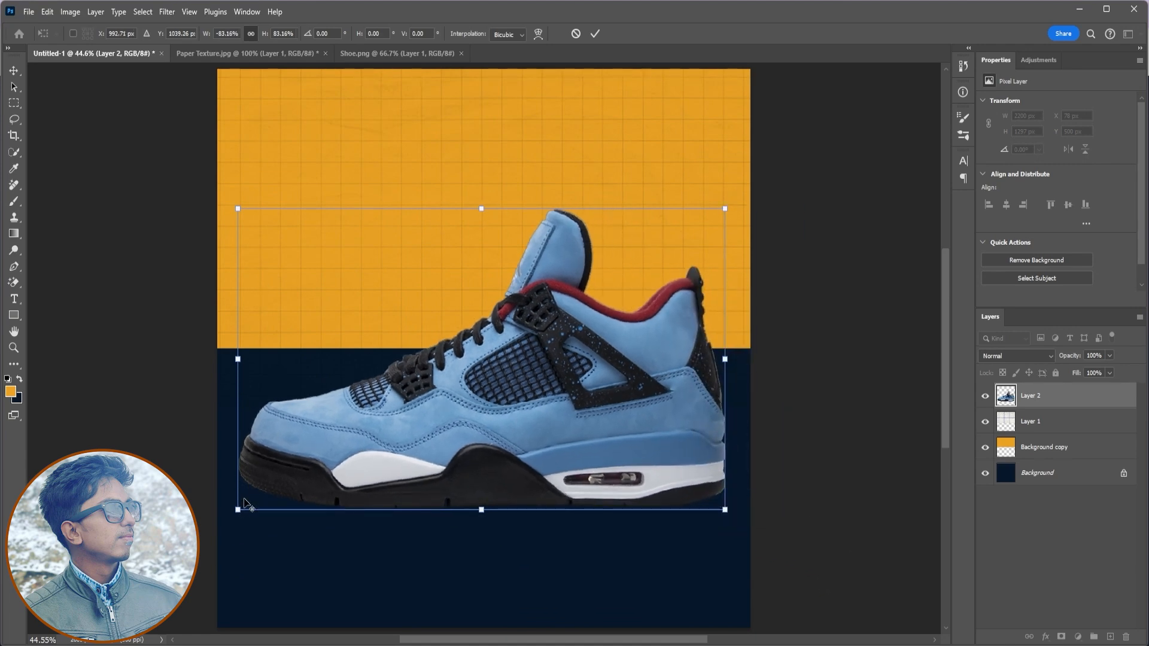
{"action": "left_click_drag", "start_coordinate": [740, 541], "coordinate": [682, 278]}
{"action": "left_click_drag", "start_coordinate": [414, 291], "coordinate": [549, 385]}
{"action": "left_click_drag", "start_coordinate": [813, 479], "coordinate": [786, 293]}
{"action": "left_click_drag", "start_coordinate": [444, 314], "coordinate": [498, 408]}
{"action": "left_click_drag", "start_coordinate": [778, 430], "coordinate": [705, 403]}
{"action": "left_click_drag", "start_coordinate": [741, 197], "coordinate": [736, 226]}
{"action": "left_click_drag", "start_coordinate": [544, 314], "coordinate": [584, 323]}
{"action": "left_click", "coordinate": [594, 33]}
{"action": "left_click", "coordinate": [1035, 536]}
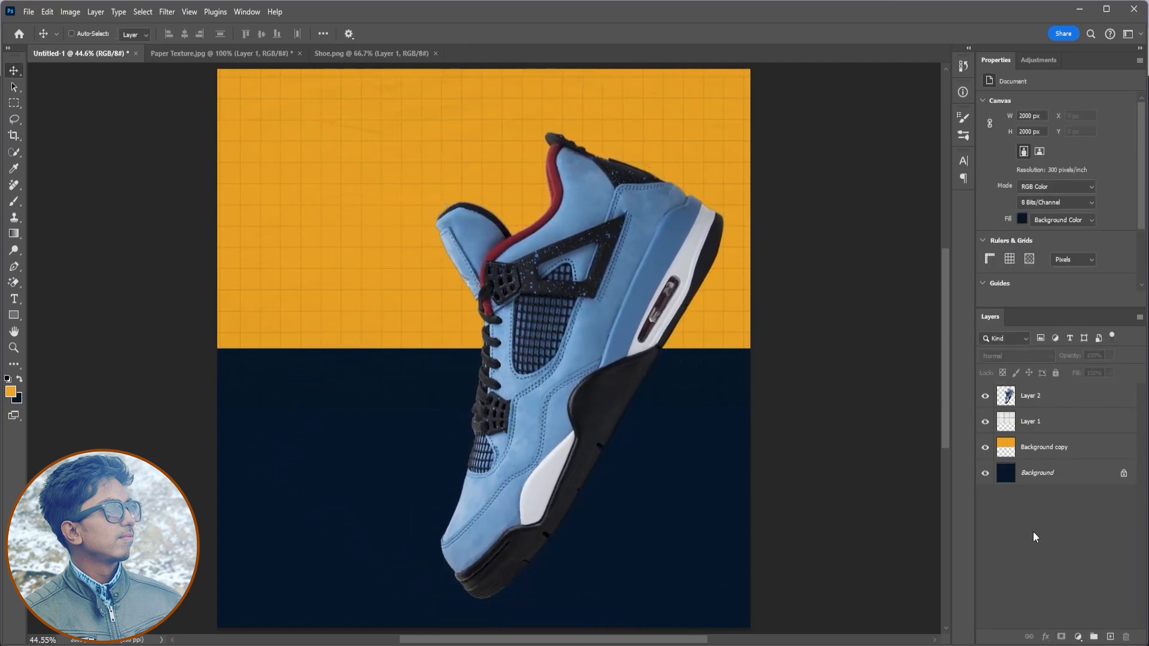
Rotate the shoe about 8° clockwise, enlarge it to about 101.5% and shift it slightly left.
{"action": "left_click", "coordinate": [1053, 396]}
{"action": "key", "text": "ctrl+t"}
{"action": "left_click_drag", "start_coordinate": [734, 103], "coordinate": [750, 184]}
{"action": "left_click_drag", "start_coordinate": [644, 265], "coordinate": [623, 261]}
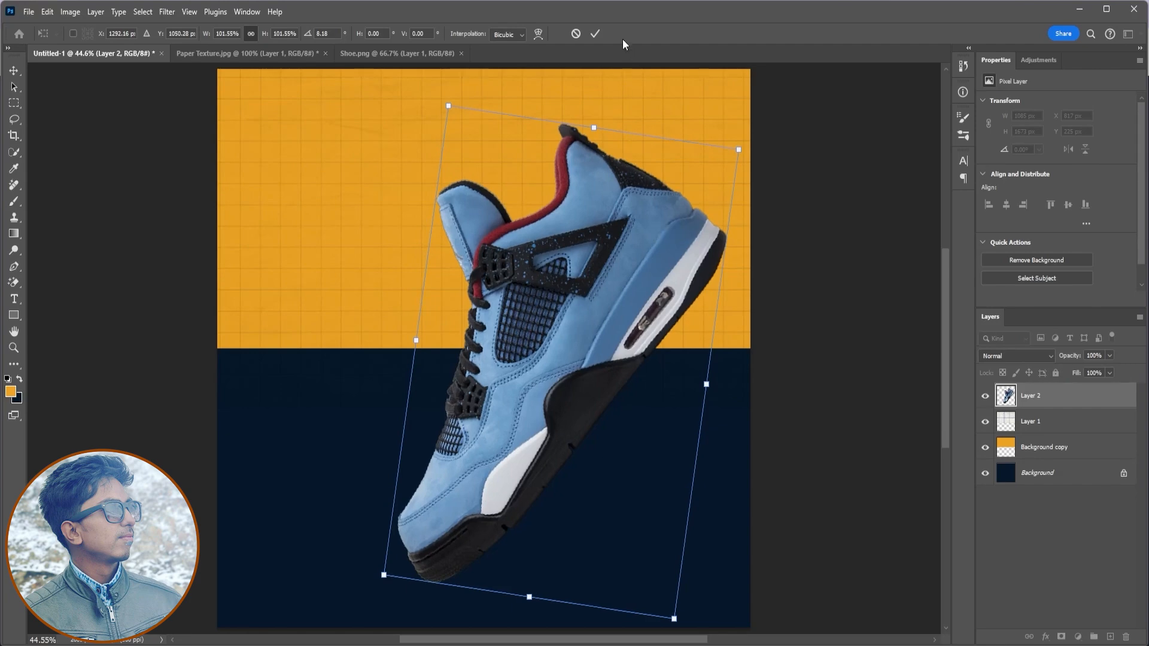
{"action": "left_click", "coordinate": [595, 34]}
{"action": "left_click", "coordinate": [1046, 562]}
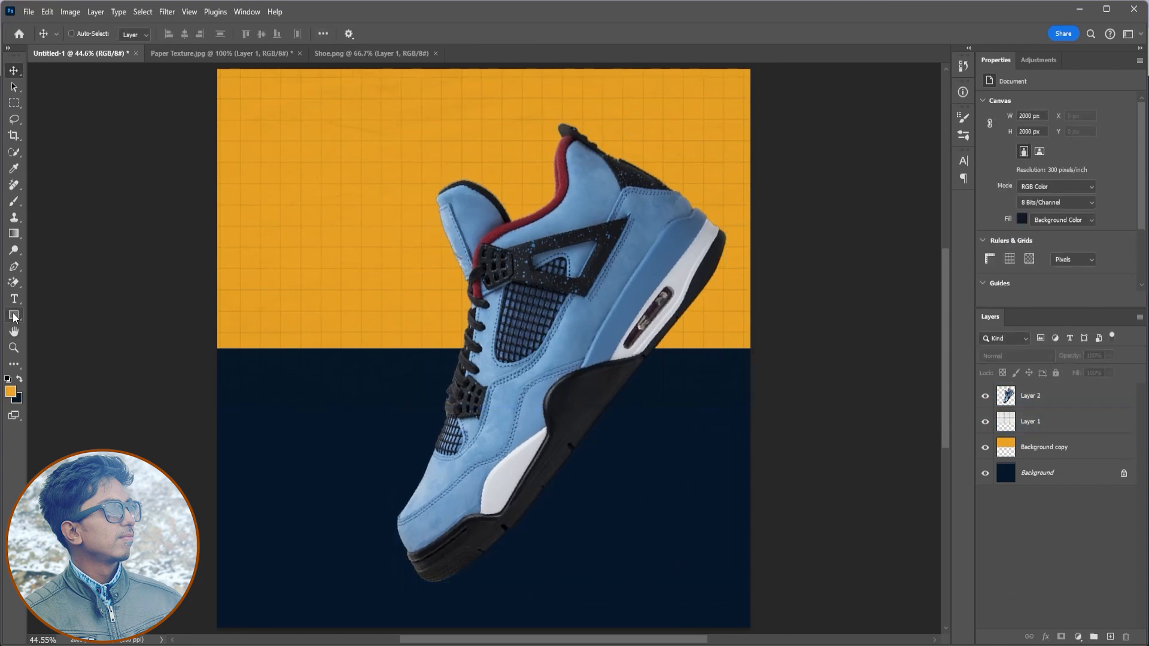
Add an empty layer named Shadow beneath the shoe, and group the texture and orange layers as BG.
{"action": "left_click_drag", "start_coordinate": [14, 317], "coordinate": [50, 318]}
{"action": "left_click", "coordinate": [1109, 636]}
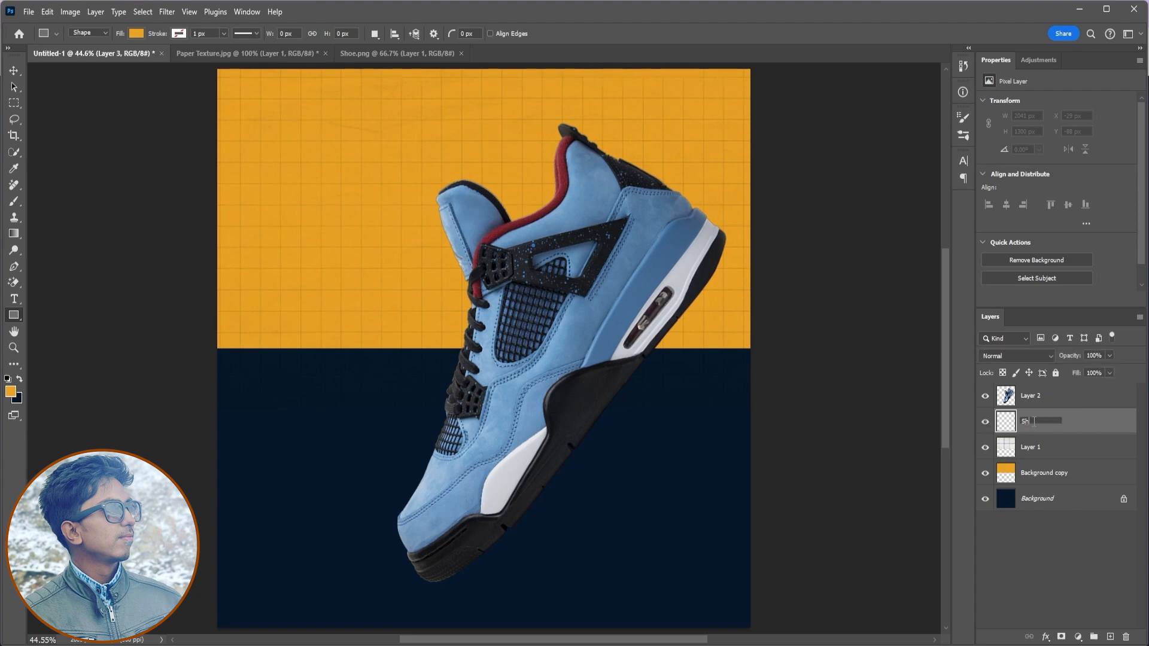
{"action": "left_click", "coordinate": [1039, 455]}
{"action": "left_click", "coordinate": [1042, 475], "text": "shift"}
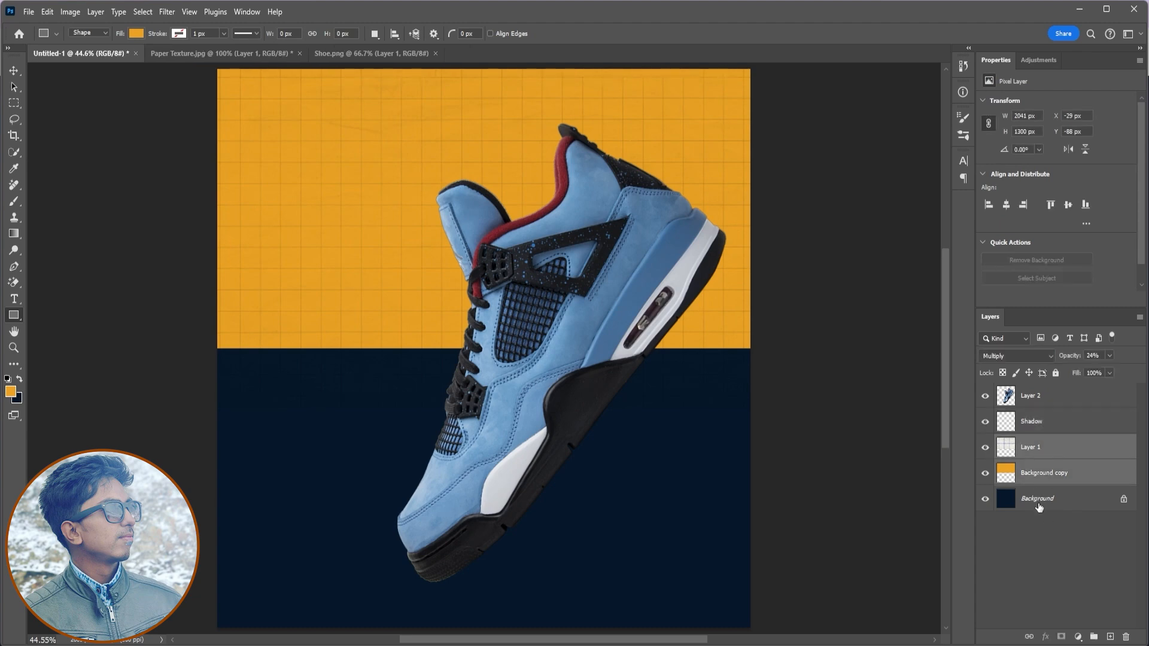
{"action": "left_click", "coordinate": [1039, 508], "text": "shift"}
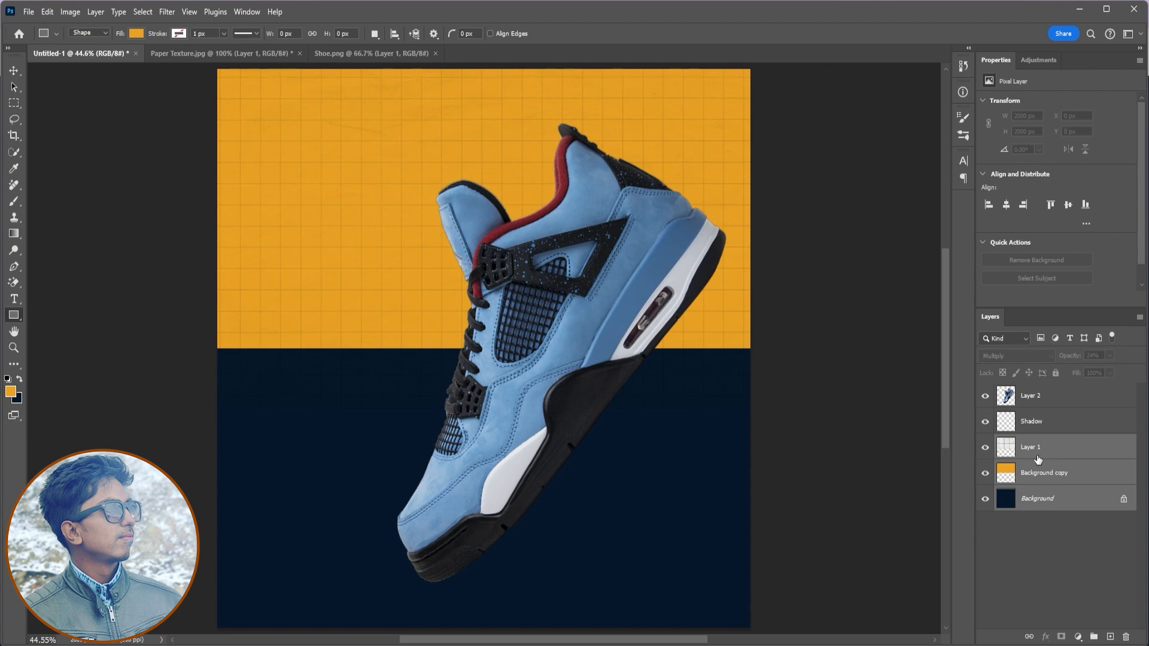
{"action": "left_click", "coordinate": [1052, 499], "text": "ctrl"}
{"action": "key", "text": "ctrl+g"}
{"action": "type", "text": "BG"}
{"action": "key", "text": "Return"}
Paint one soft black brush dab on the Shadow layer beside the shoe's toe.
{"action": "key", "text": "p"}
{"action": "left_click", "coordinate": [988, 423]}
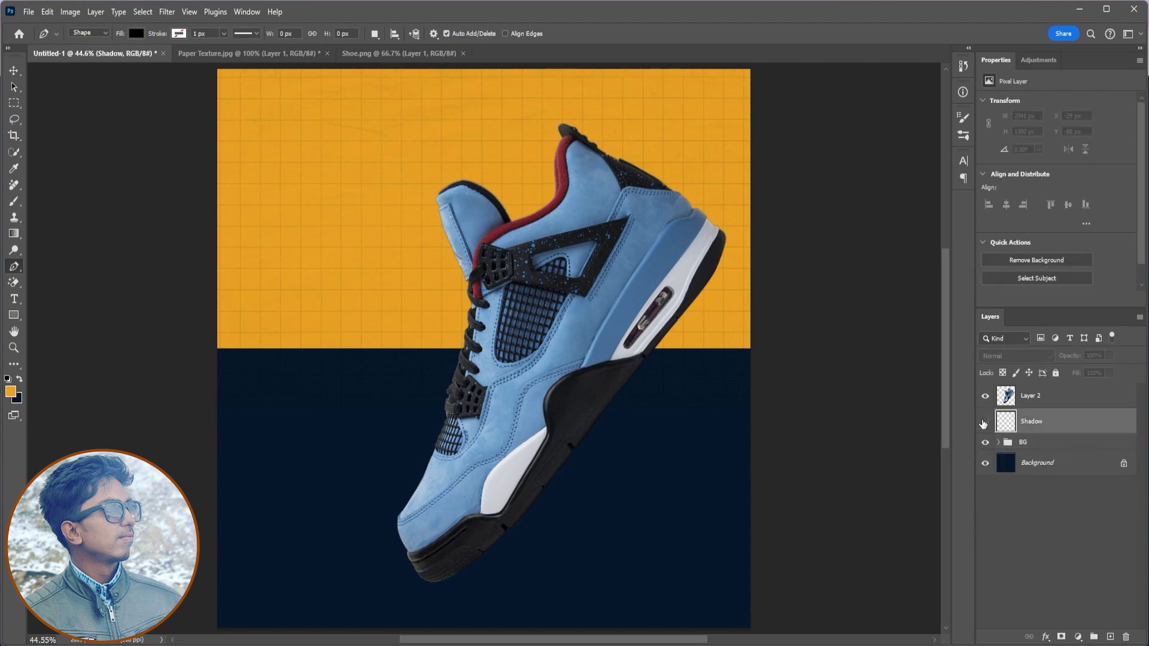
{"action": "key", "text": "b"}
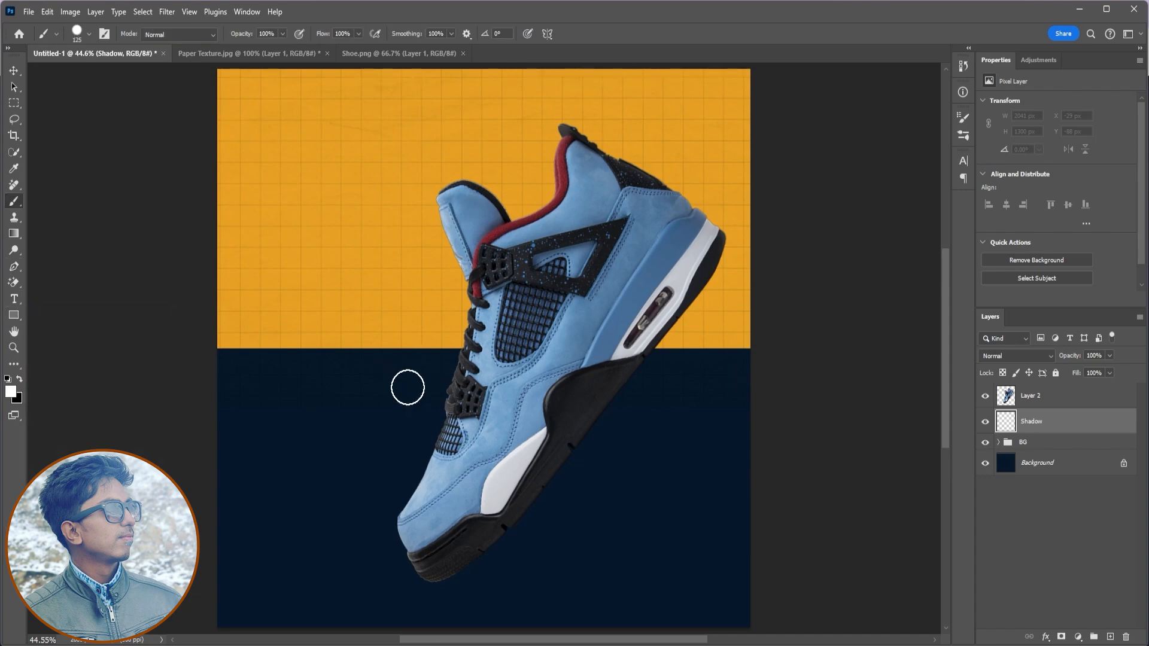
{"action": "key", "text": "x"}
{"action": "left_click", "coordinate": [89, 34]}
{"action": "key", "text": "Return"}
{"action": "left_click", "coordinate": [378, 437]}
Stretch the black dab to about 1673% width and 62% height as a flat shadow under the shoe's toe.
{"action": "key", "text": "ctrl+t"}
{"action": "left_click_drag", "start_coordinate": [376, 409], "coordinate": [377, 429]}
{"action": "mouse_move", "coordinate": [404, 446]}
{"action": "left_mouse_down"}
{"action": "mouse_move", "coordinate": [424, 453]}
{"action": "mouse_move", "coordinate": [475, 561]}
{"action": "mouse_move", "coordinate": [460, 565]}
{"action": "mouse_move", "coordinate": [916, 593]}
{"action": "left_mouse_up"}
{"action": "left_click_drag", "start_coordinate": [812, 562], "coordinate": [605, 575]}
{"action": "mouse_move", "coordinate": [733, 577]}
{"action": "left_mouse_down"}
{"action": "mouse_move", "coordinate": [920, 576]}
{"action": "mouse_move", "coordinate": [710, 577]}
{"action": "mouse_move", "coordinate": [728, 577]}
{"action": "left_mouse_up"}
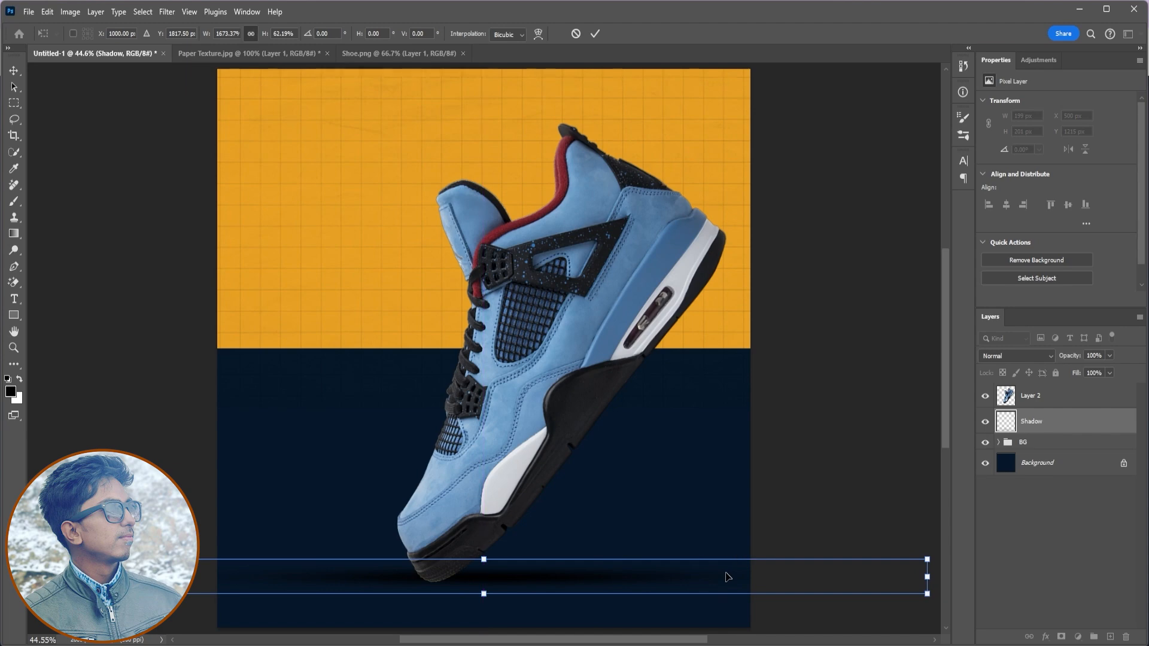
{"action": "left_click", "coordinate": [595, 33]}
Add a layer mask to the Shadow layer and mask out the shadow left of the toe with a 700 px soft brush.
{"action": "key", "text": "b"}
{"action": "left_click", "coordinate": [1062, 637]}
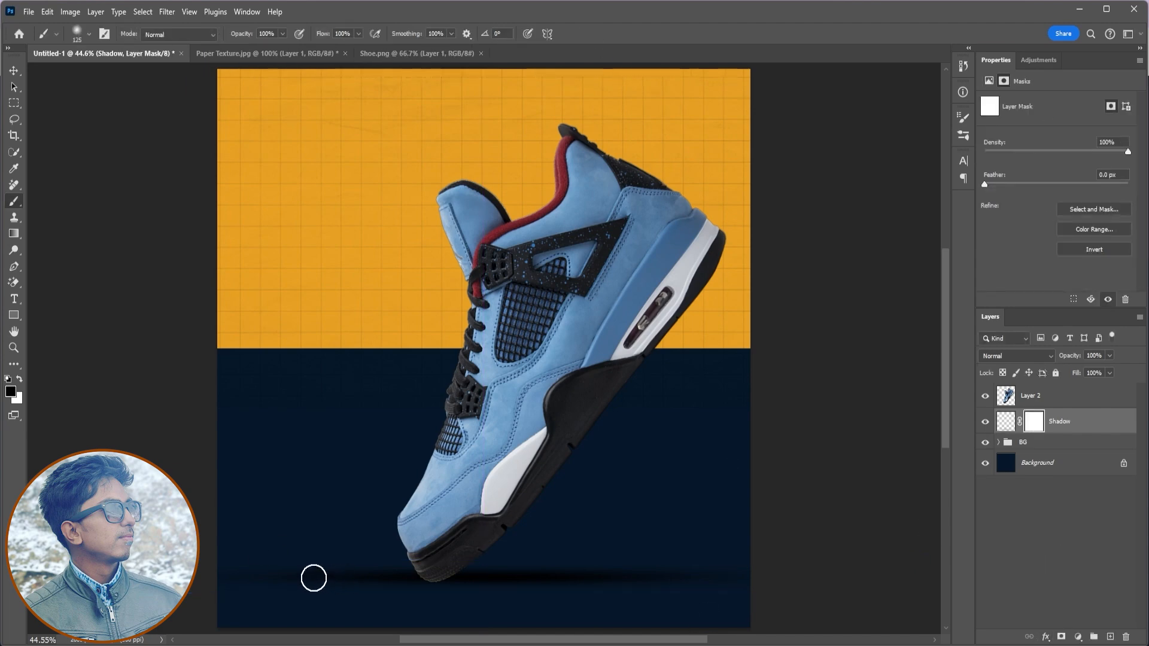
{"action": "mouse_move", "coordinate": [180, 556]}
{"action": "left_mouse_down"}
{"action": "mouse_move", "coordinate": [313, 570]}
{"action": "mouse_move", "coordinate": [349, 590]}
{"action": "left_mouse_up"}
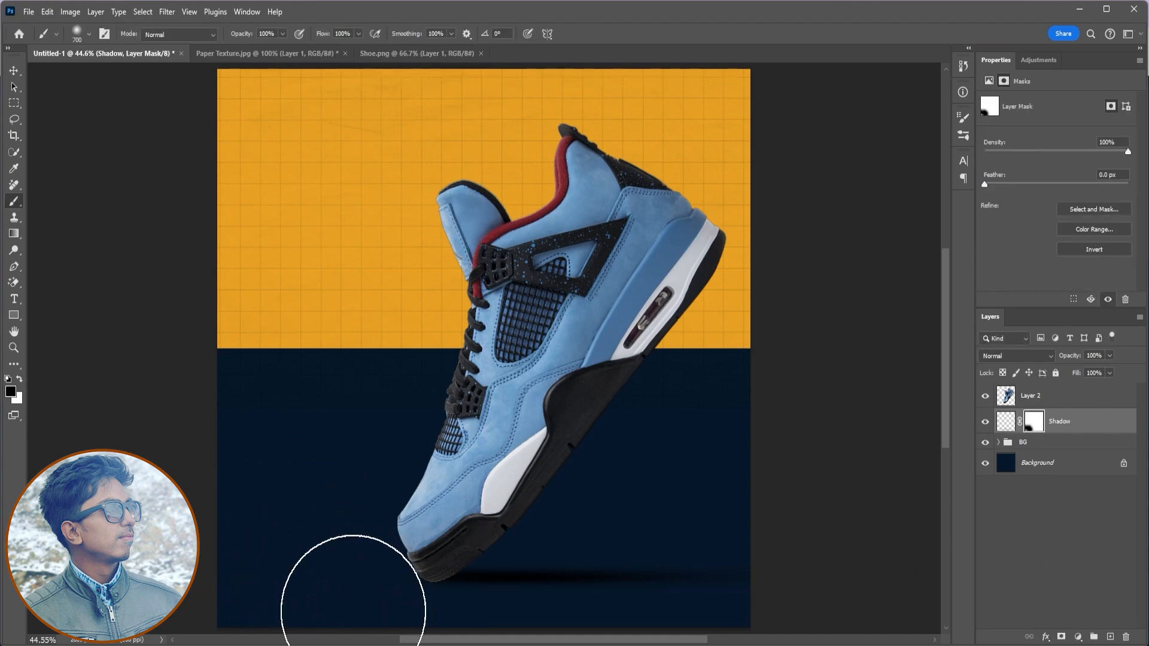
Shift the shadow slightly left under the toe and lower its opacity to 55%.
{"action": "key", "text": "v"}
{"action": "left_click_drag", "start_coordinate": [580, 580], "coordinate": [570, 580]}
{"action": "key", "text": "b"}
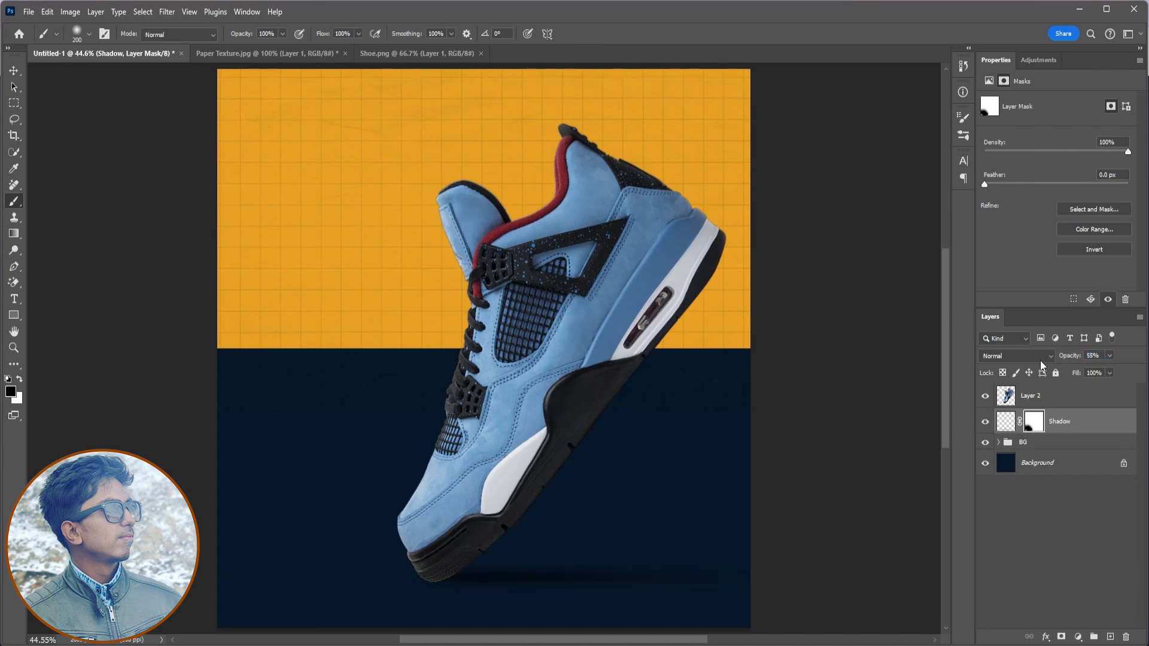
Shorten the shadow horizontally and nudge it left so it sits directly beneath the shoe's toe.
{"action": "key", "text": "ctrl+t"}
{"action": "left_click_drag", "start_coordinate": [910, 576], "coordinate": [827, 576]}
{"action": "left_click_drag", "start_coordinate": [725, 579], "coordinate": [721, 576]}
{"action": "left_click", "coordinate": [595, 34]}
{"action": "key", "text": "v"}
{"action": "left_click_drag", "start_coordinate": [520, 579], "coordinate": [513, 577]}
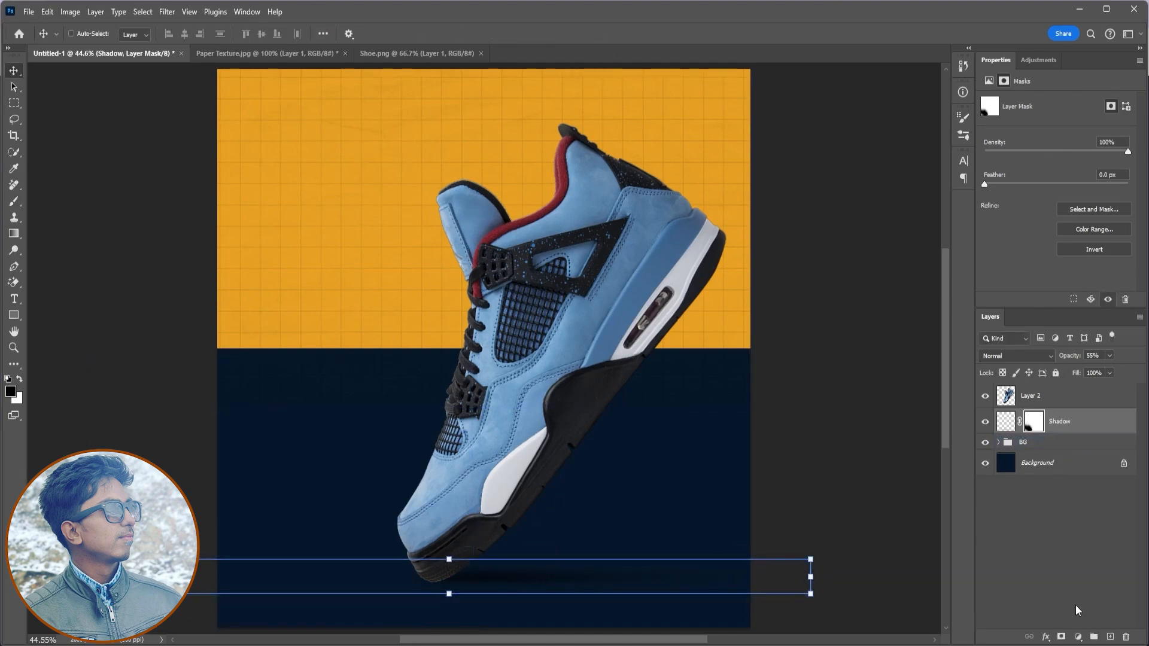
Group the shoe and shadow layers as Shoe and move the group slightly down.
{"action": "left_click", "coordinate": [1072, 421]}
{"action": "left_click", "coordinate": [1080, 406], "text": "shift"}
{"action": "key", "text": "ctrl+g"}
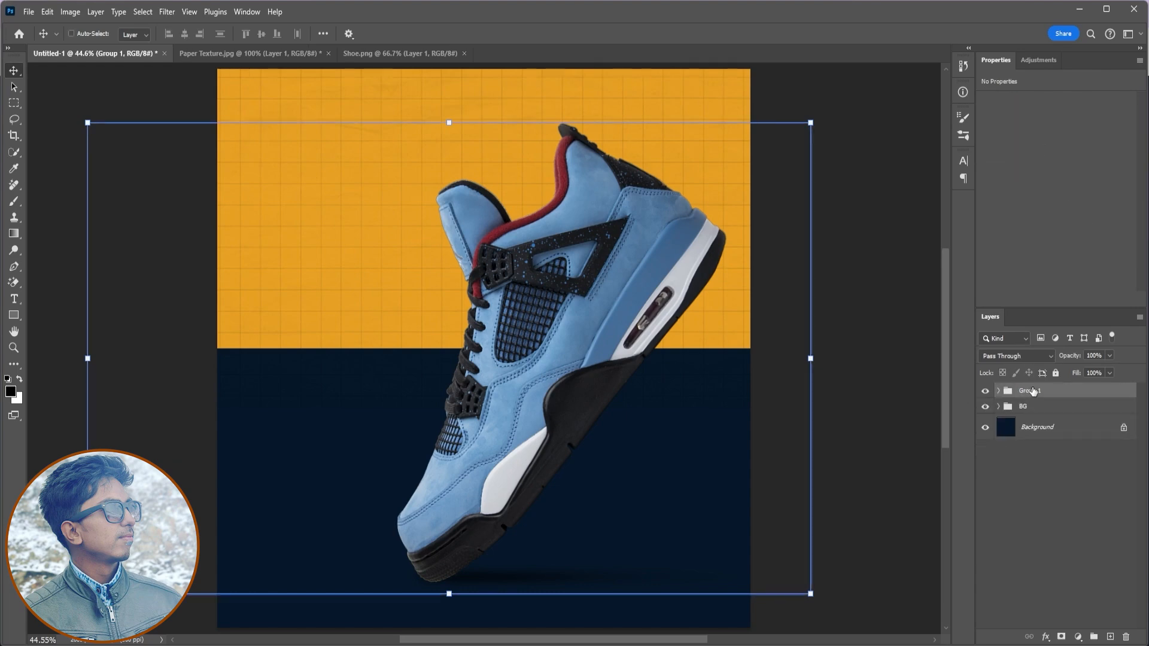
{"action": "type", "text": "Shoe"}
{"action": "key", "text": "Return"}
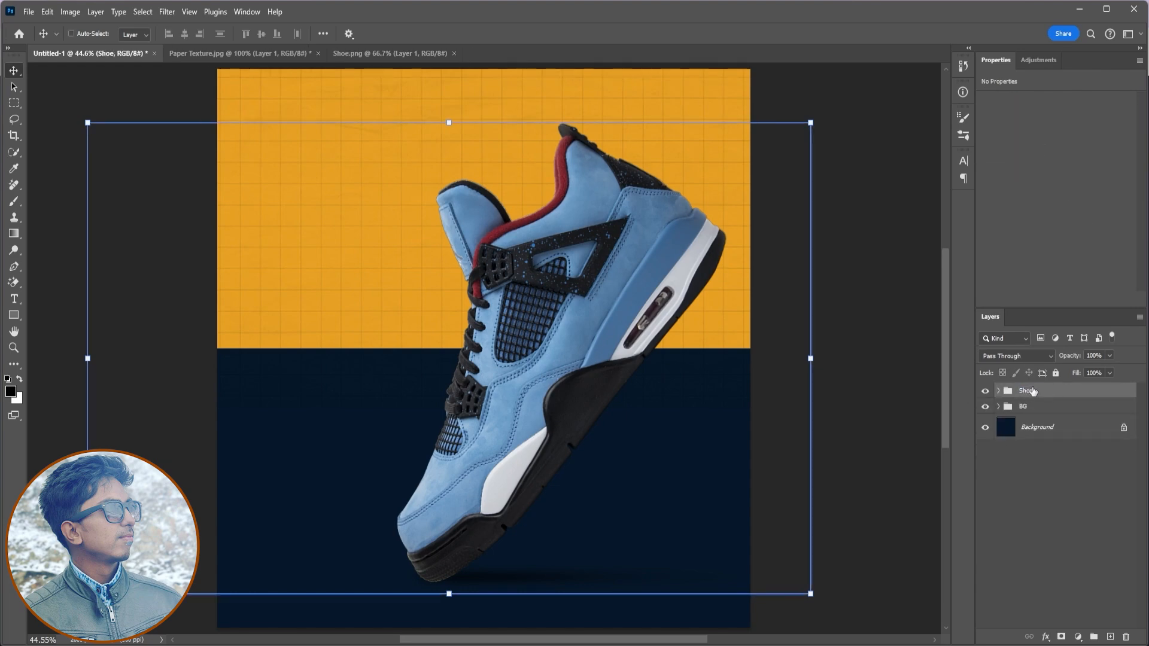
{"action": "left_click_drag", "start_coordinate": [579, 347], "coordinate": [578, 362]}
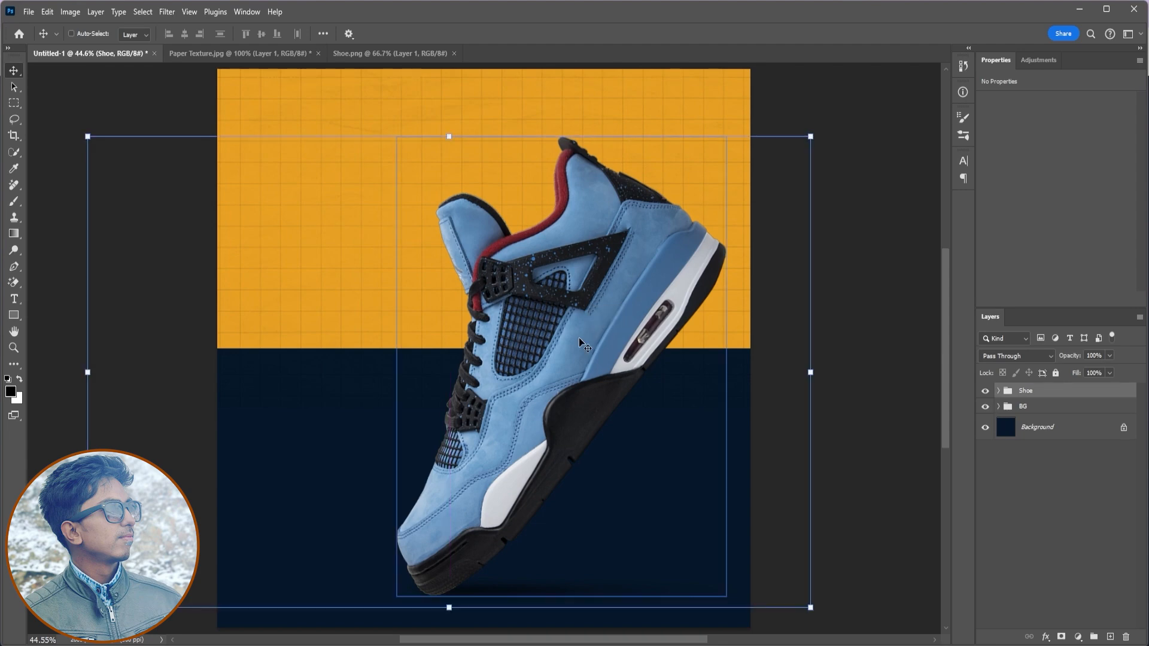
{"action": "left_click", "coordinate": [1052, 558]}
Add the two-line text "YOUR LOGO" and "YOUR TAGLINE" on the navy area left of the shoe.
{"action": "key", "text": "t"}
{"action": "left_click", "coordinate": [338, 420]}
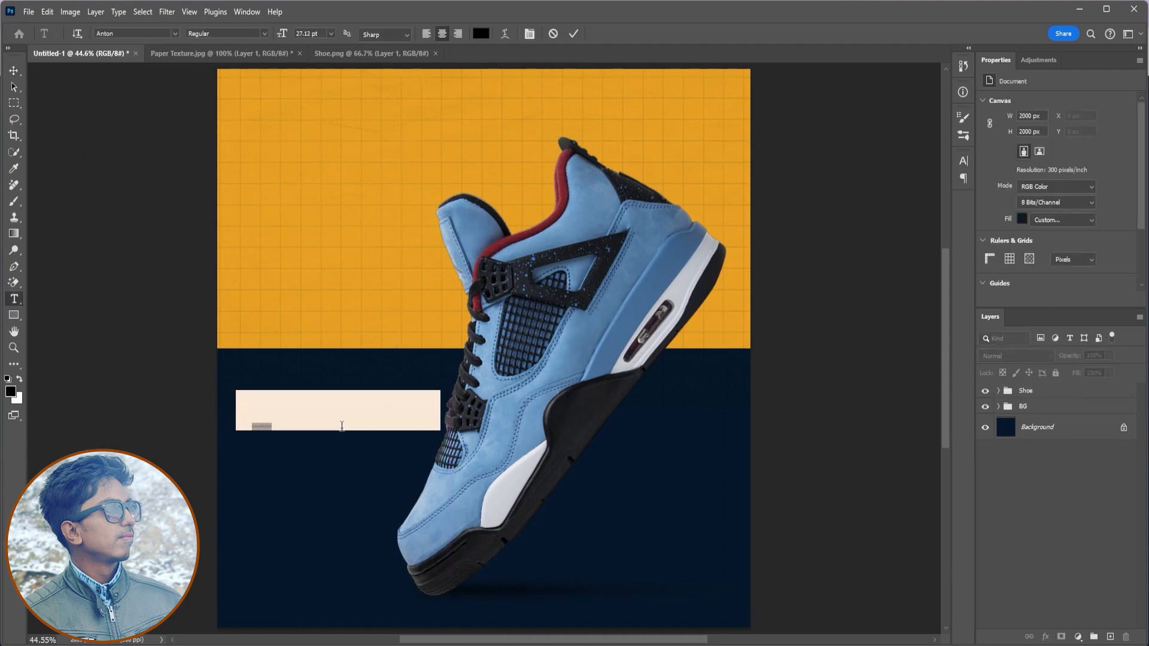
{"action": "type", "text": "YOUR LOGO "}
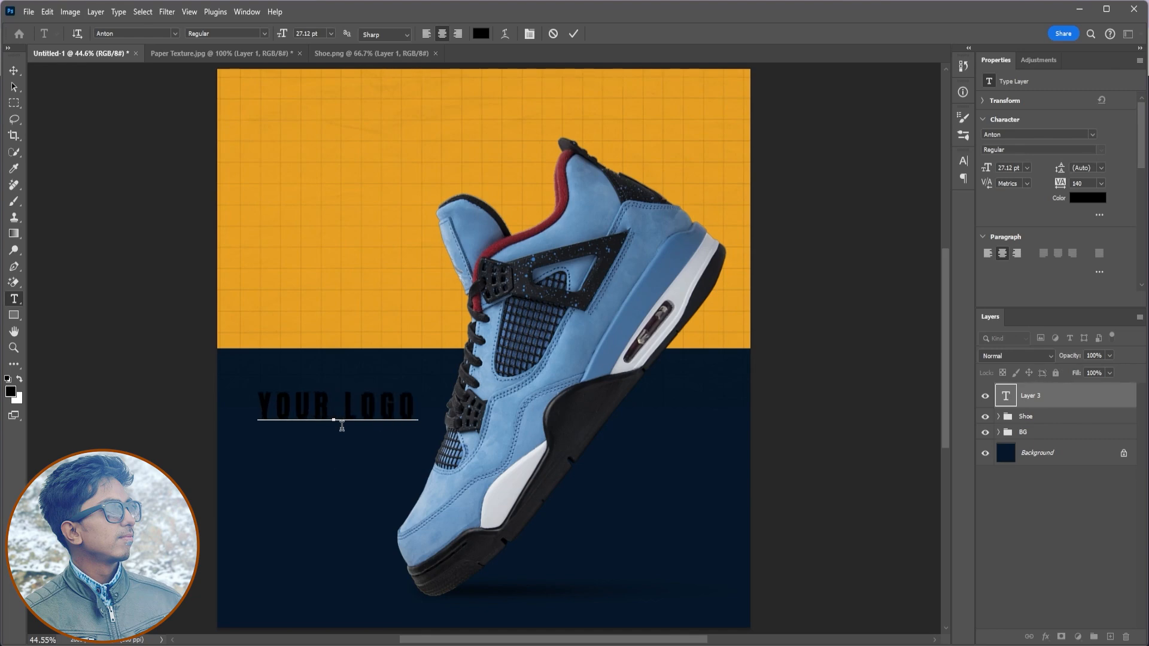
{"action": "type", "text": "YOUR TAGLINE"}
Set the letter tracking of both the "YOUR LOGO" and "YOUR TAGLINE" lines to 0.
{"action": "key", "text": "shift+Home"}
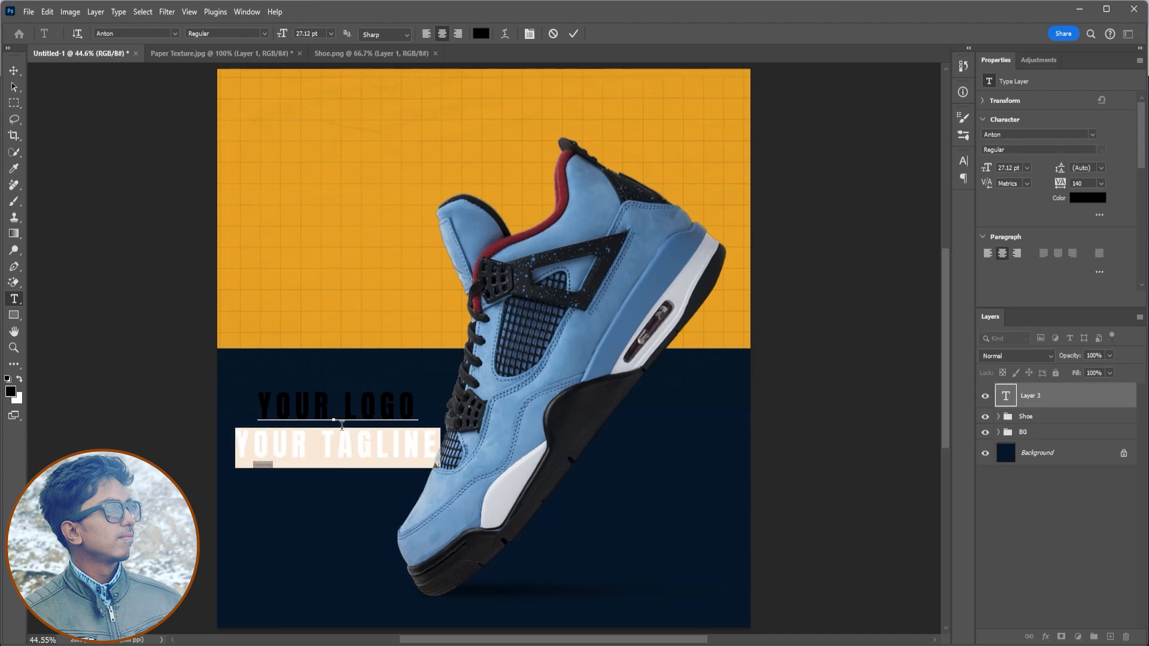
{"action": "key", "text": "ctrl+a"}
{"action": "left_click", "coordinate": [963, 160]}
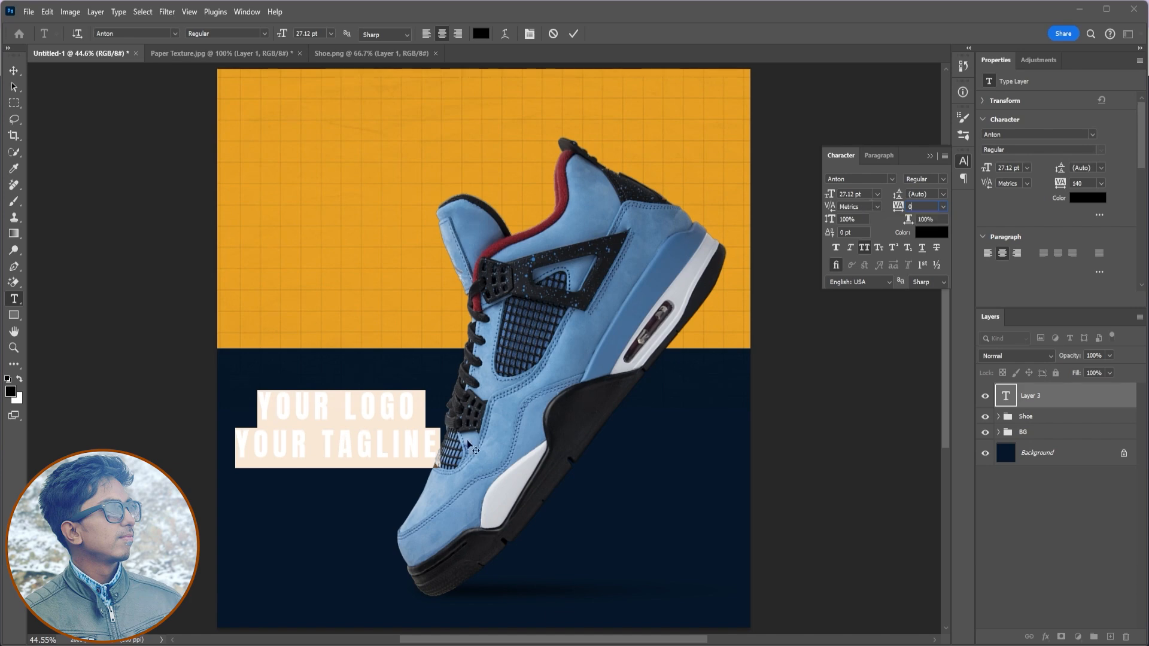
{"action": "key", "text": "Return"}
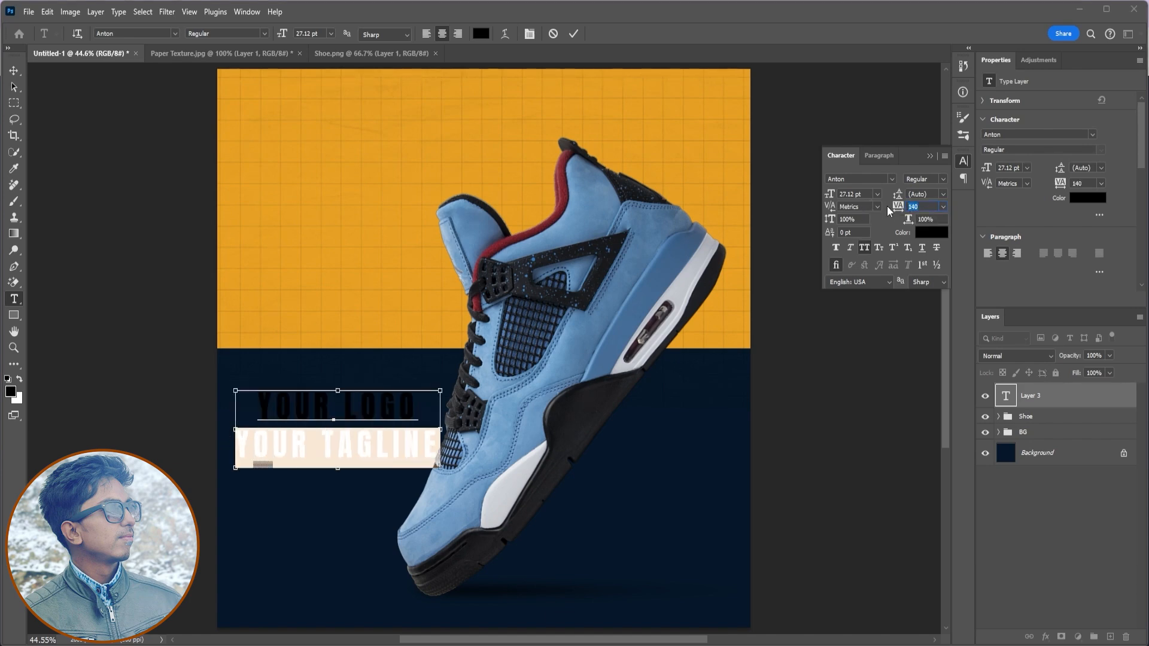
{"action": "type", "text": "0"}
{"action": "key", "text": "Return"}
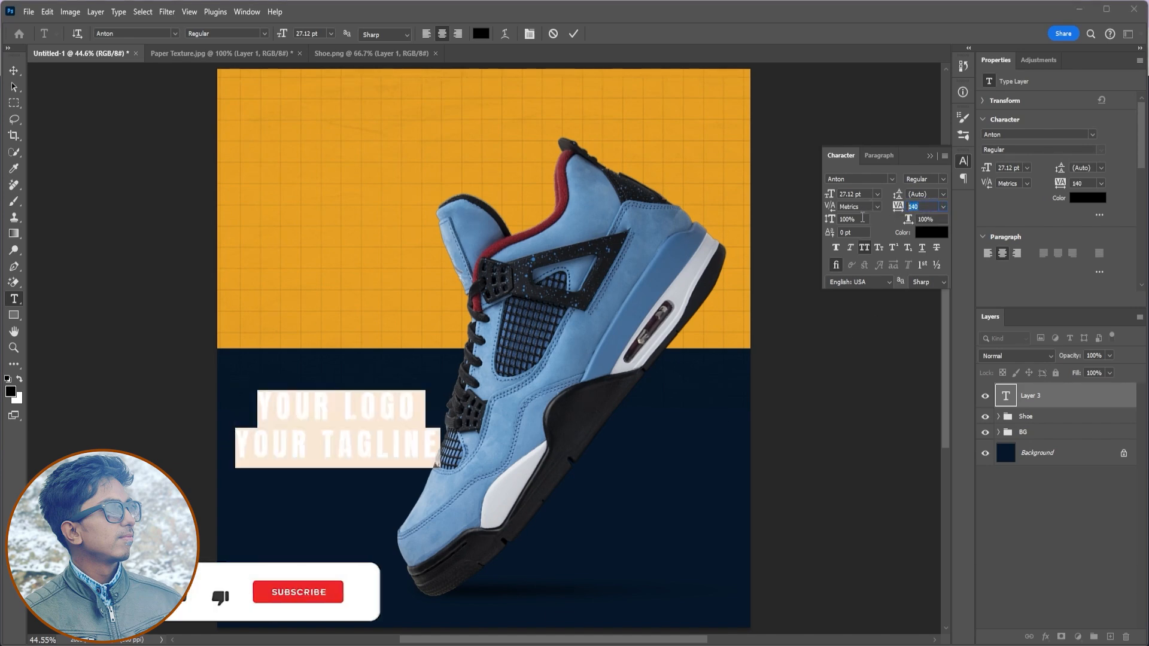
Reduce the "YOUR TAGLINE" line to 14 pt and widen its tracking to roughly match the logo line's width.
{"action": "left_click_drag", "start_coordinate": [412, 448], "coordinate": [244, 437]}
{"action": "left_click_drag", "start_coordinate": [831, 195], "coordinate": [823, 194]}
{"action": "left_click_drag", "start_coordinate": [895, 209], "coordinate": [909, 207]}
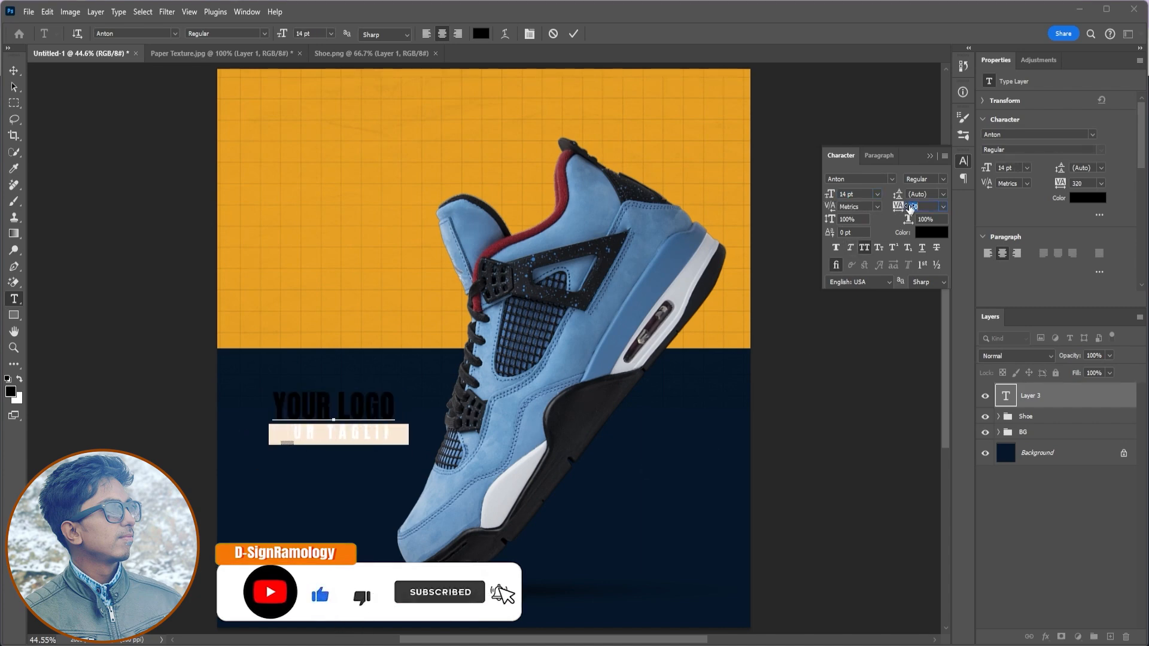
Recolor both text lines with the navy sampled from the poster's lower background.
{"action": "key", "text": "ctrl+a"}
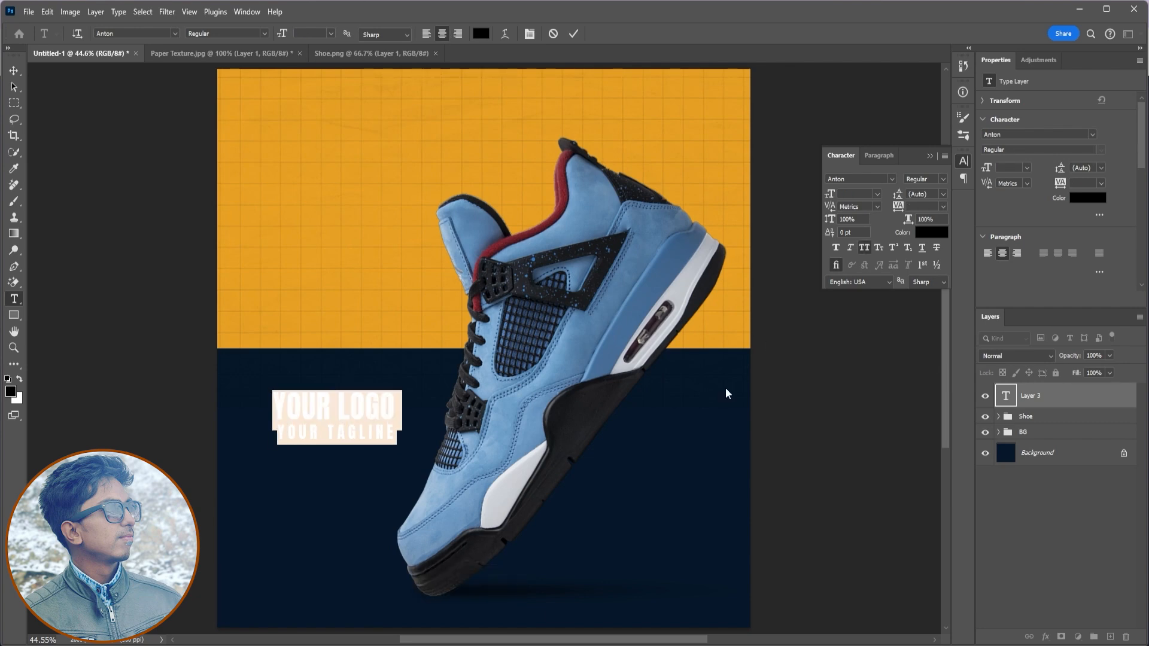
{"action": "left_click", "coordinate": [575, 37]}
{"action": "left_click", "coordinate": [936, 233]}
{"action": "left_click", "coordinate": [691, 467]}
{"action": "left_click", "coordinate": [1055, 242]}
Move the logo text to the orange area's upper left corner and scale it down.
{"action": "key", "text": "v"}
{"action": "left_click_drag", "start_coordinate": [355, 402], "coordinate": [380, 91]}
{"action": "key", "text": "ctrl+t"}
{"action": "left_click_drag", "start_coordinate": [413, 139], "coordinate": [307, 118]}
{"action": "left_click", "coordinate": [595, 34]}
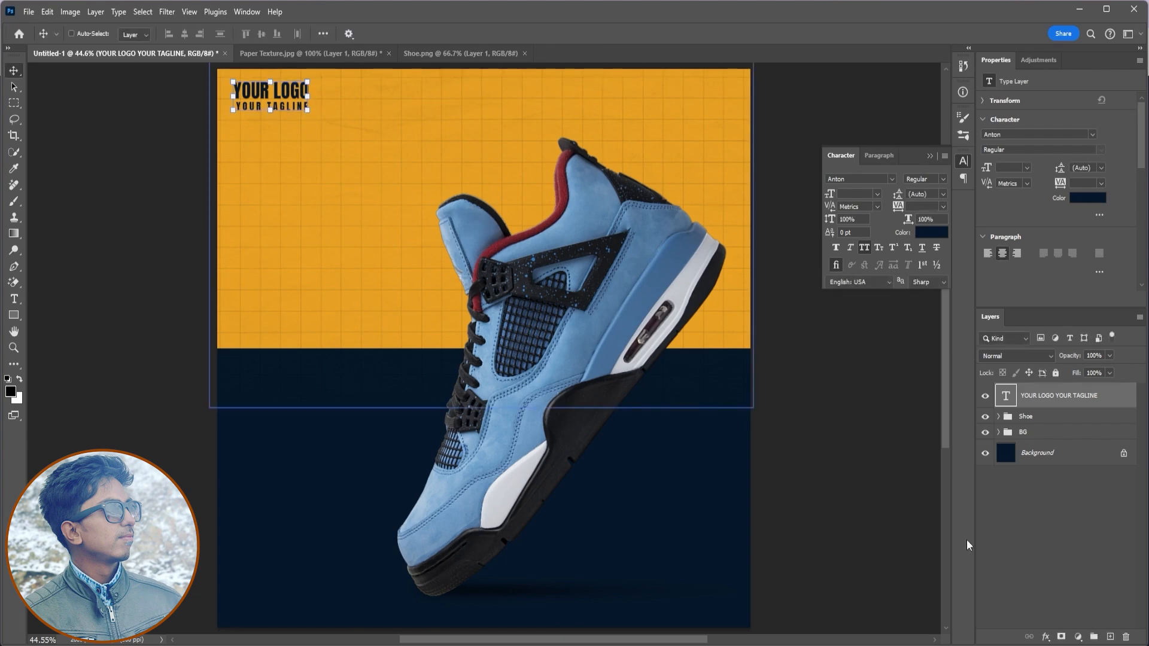
Reselect the logo text layer and fine-tune its position in the poster's upper left corner with small nudges.
{"action": "left_click", "coordinate": [283, 101]}
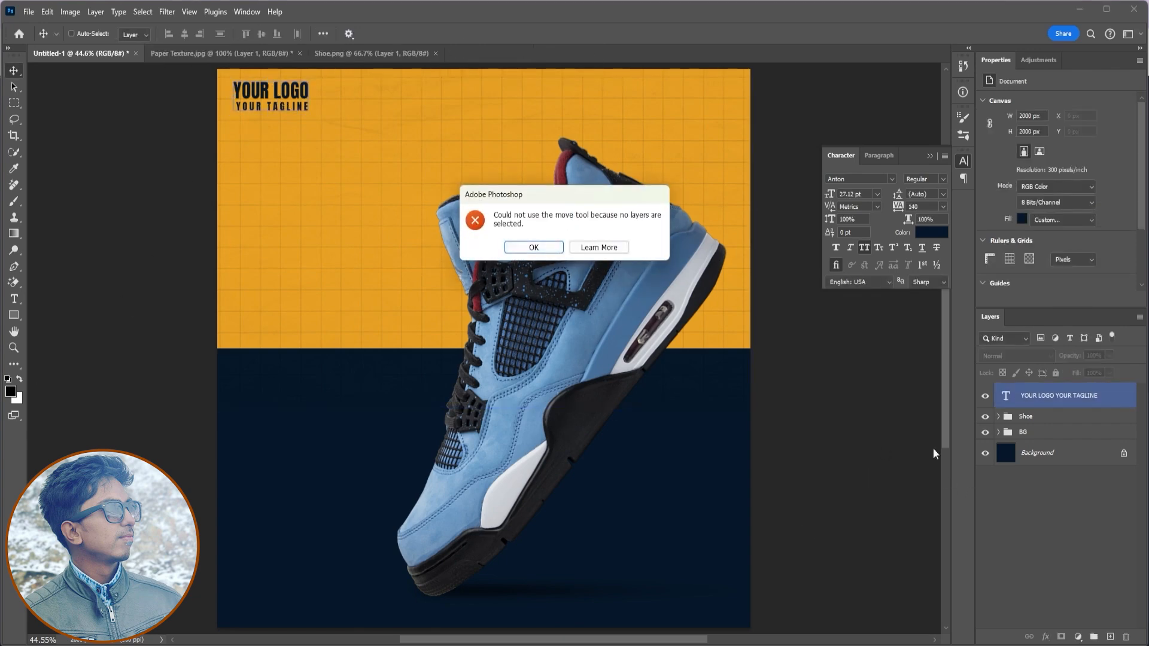
{"action": "left_click", "coordinate": [534, 249]}
{"action": "left_click", "coordinate": [1060, 395]}
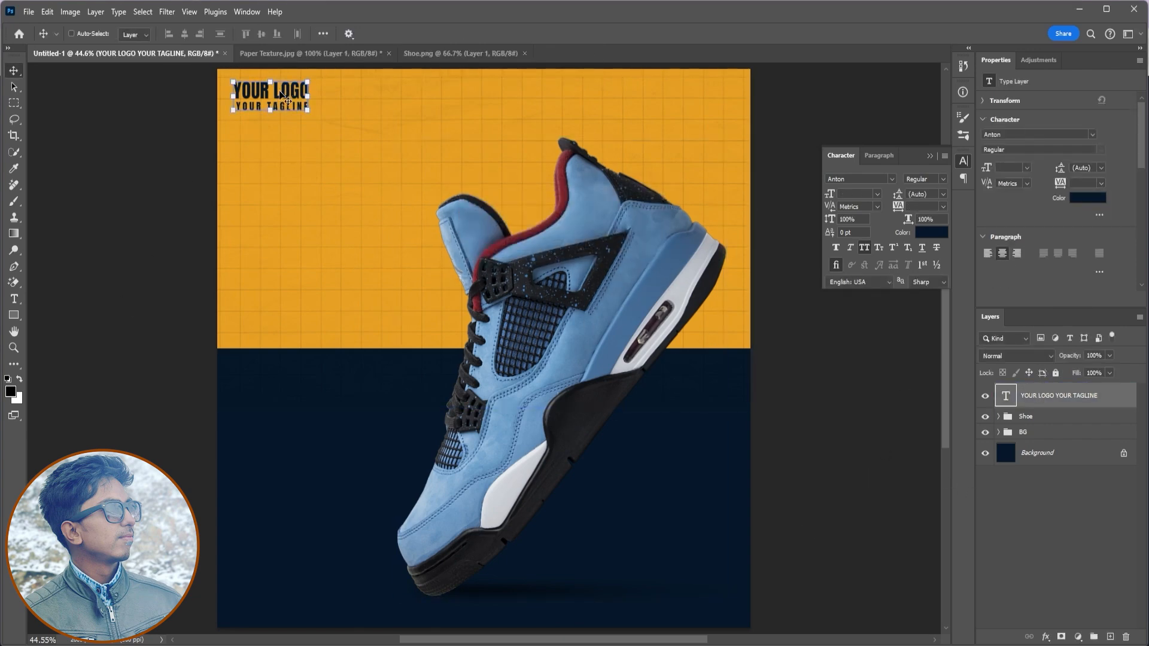
{"action": "left_click_drag", "start_coordinate": [280, 99], "coordinate": [287, 107]}
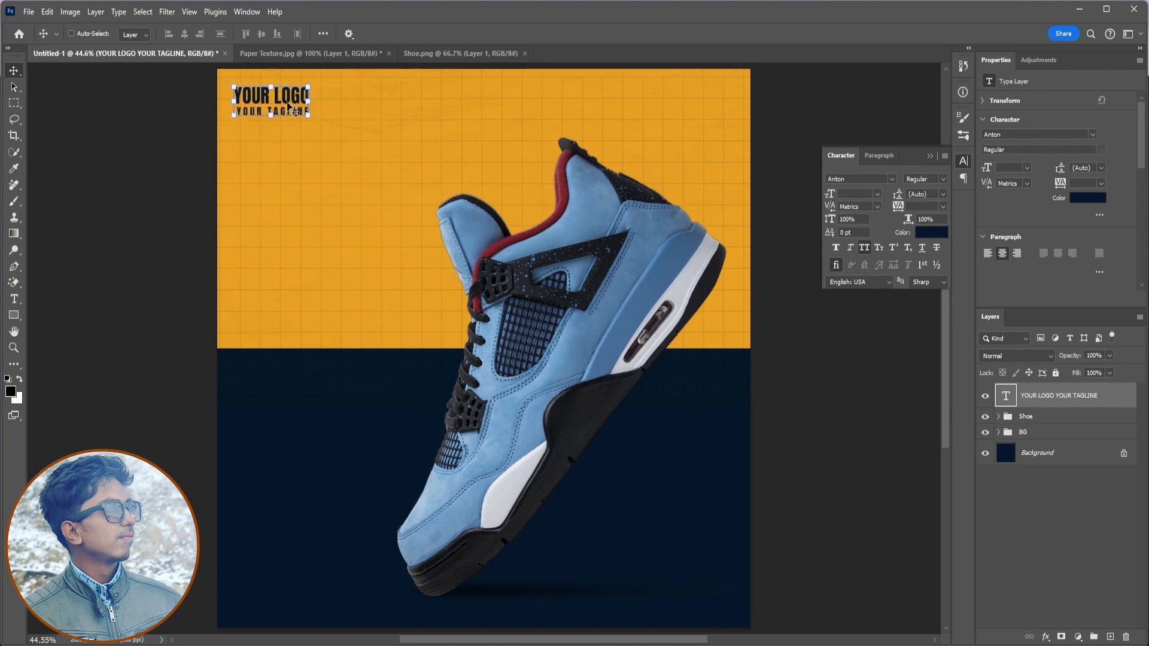
{"action": "key", "text": "Up"}
{"action": "key", "text": "Up"}
{"action": "key", "text": "Up"}
{"action": "key", "text": "Up"}
{"action": "key", "text": "Up"}
{"action": "key", "text": "Up"}
{"action": "key", "text": "Right"}
{"action": "key", "text": "Right"}
{"action": "key", "text": "Right"}
{"action": "key", "text": "Right"}
{"action": "key", "text": "Right"}
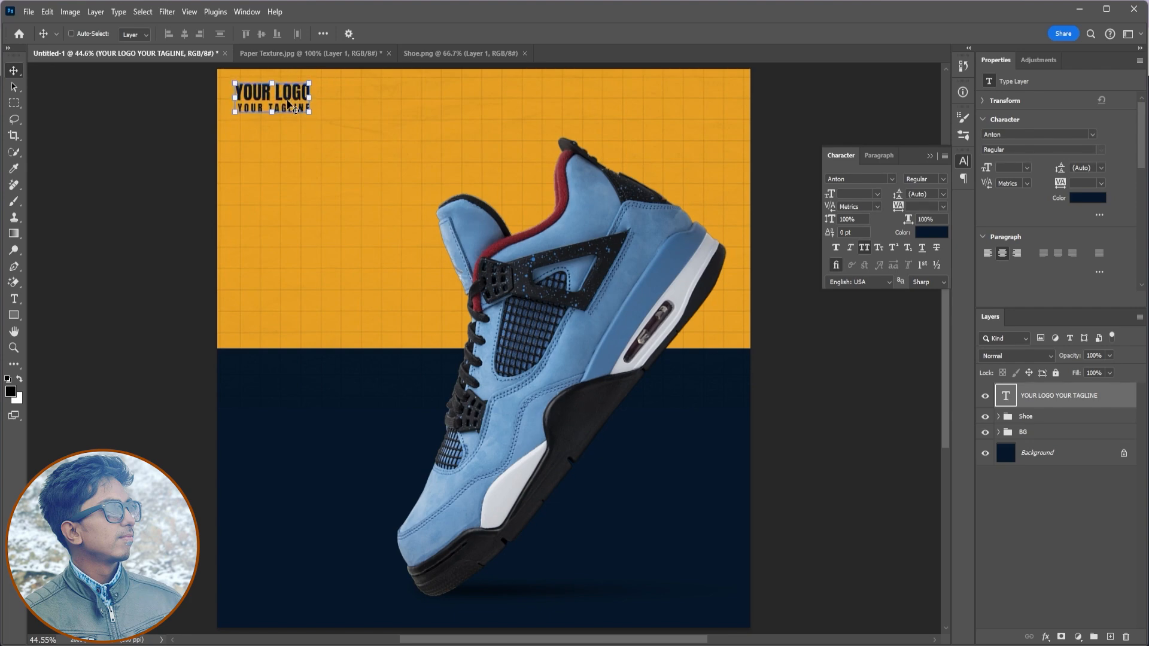
{"action": "key", "text": "Left"}
{"action": "key", "text": "Left"}
{"action": "key", "text": "Left"}
{"action": "key", "text": "Left"}
{"action": "key", "text": "Left"}
{"action": "key", "text": "Left"}
{"action": "key", "text": "Left"}
{"action": "key", "text": "Left"}
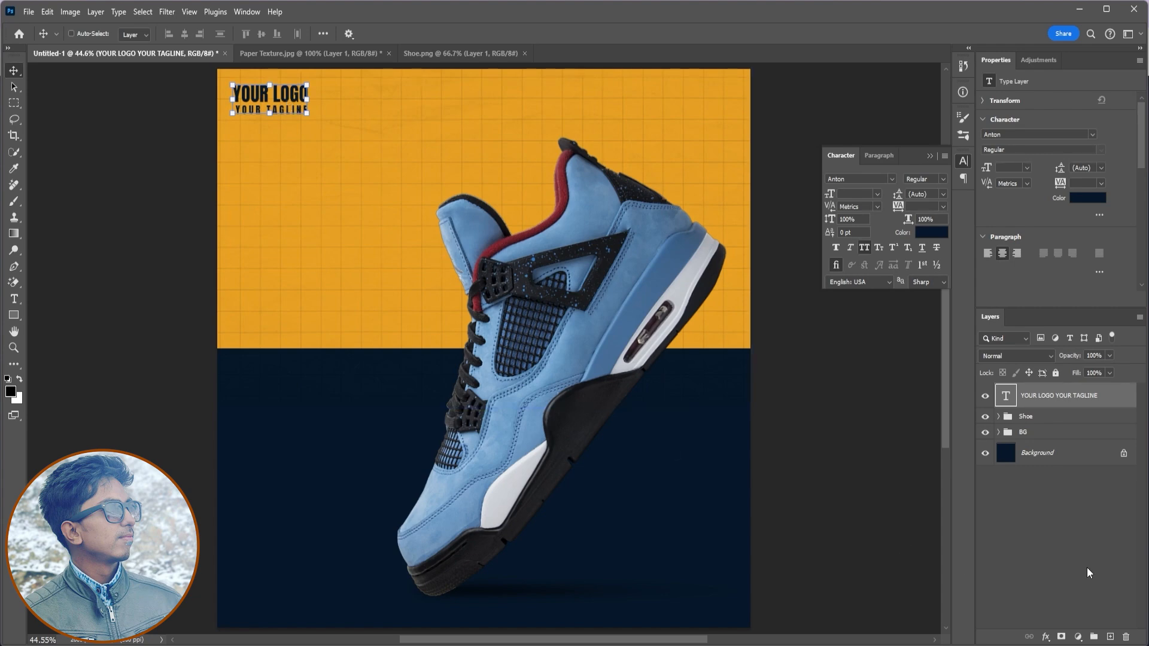
Close the Shoe.png and Paper Texture.jpg documents and collapse the character settings.
{"action": "left_click", "coordinate": [365, 258]}
{"action": "key", "text": "t"}
{"action": "left_click", "coordinate": [436, 53]}
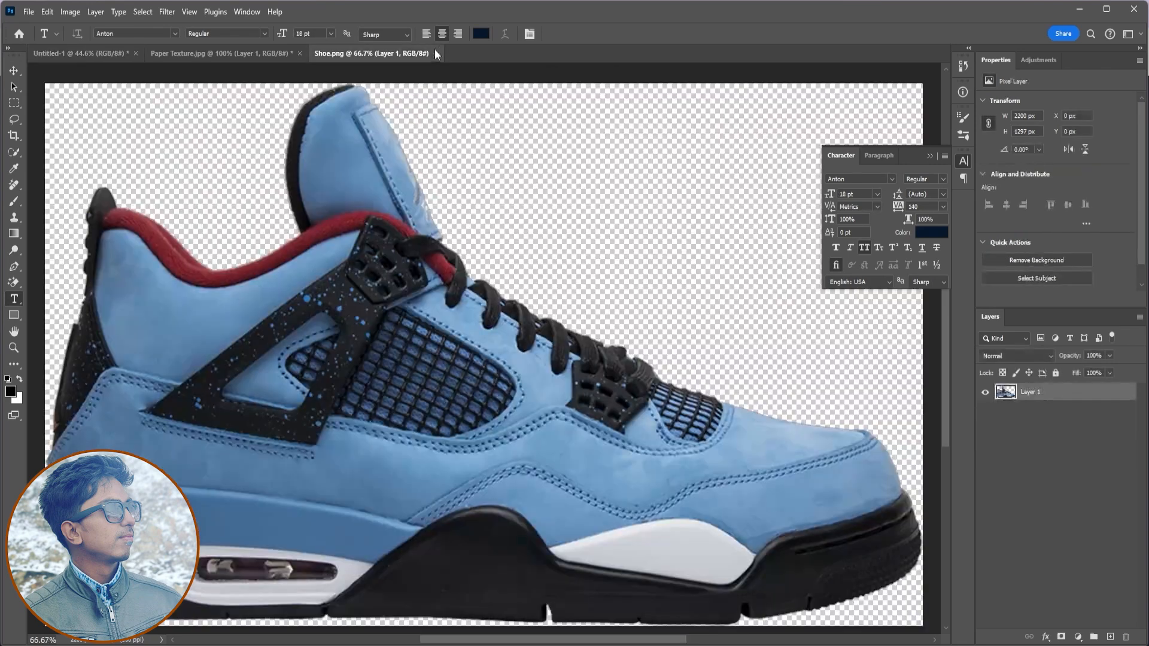
{"action": "left_click", "coordinate": [300, 53]}
{"action": "left_click", "coordinate": [564, 244]}
{"action": "left_click", "coordinate": [930, 156]}
Open Social Meda logo.png and bring its icons into the poster document.
{"action": "left_click", "coordinate": [28, 12]}
{"action": "left_click", "coordinate": [37, 50]}
{"action": "double_click", "coordinate": [359, 125]}
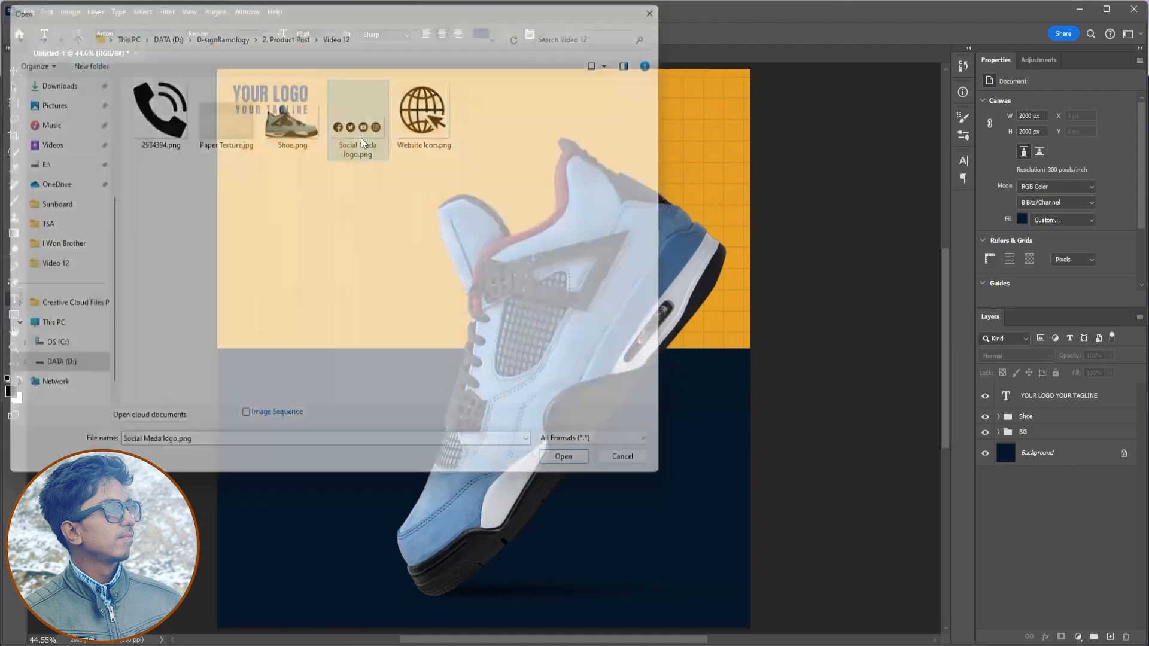
{"action": "left_click_drag", "start_coordinate": [634, 198], "coordinate": [490, 178]}
Scale the social media icons down to about 16% and place them just right of the logo text.
{"action": "key", "text": "ctrl+t"}
{"action": "left_click_drag", "start_coordinate": [672, 141], "coordinate": [403, 106]}
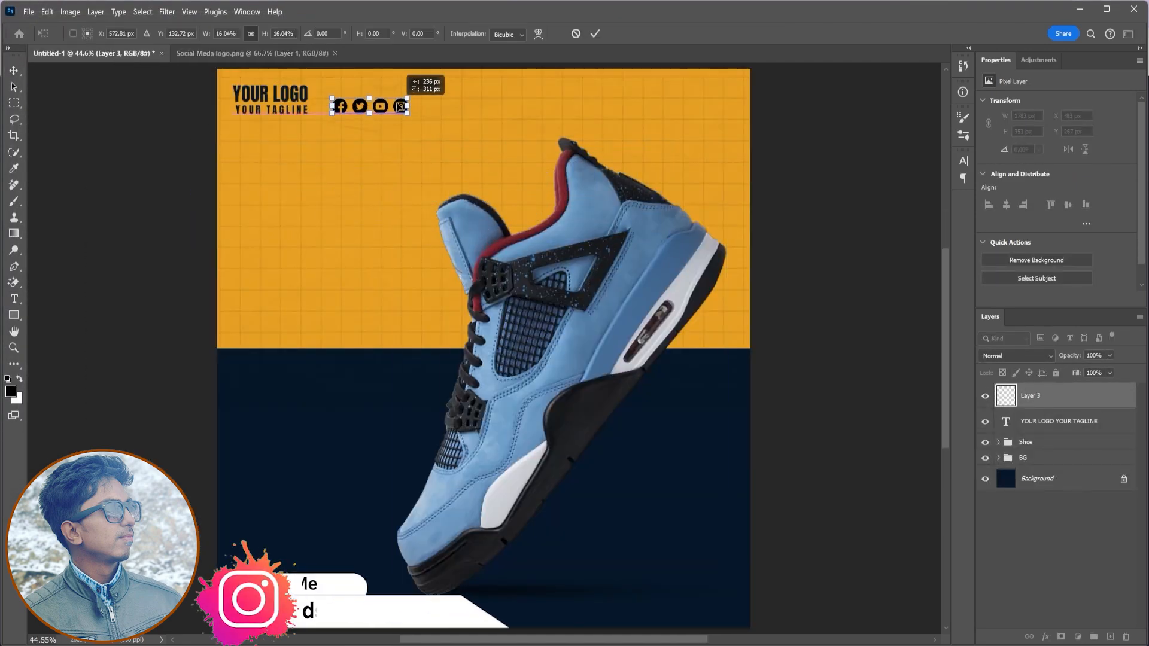
{"action": "left_click", "coordinate": [595, 34]}
Add the text "FOLLOW US" on the orange area below the social media icons.
{"action": "key", "text": "t"}
{"action": "left_click", "coordinate": [375, 224]}
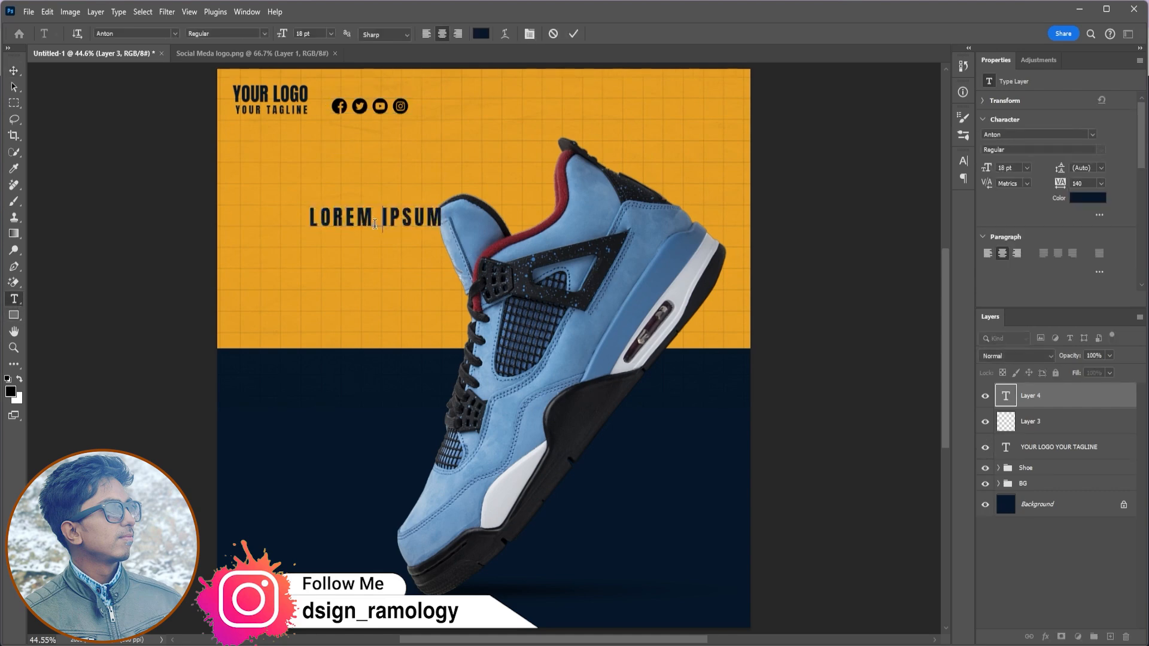
{"action": "type", "text": "FOLLOW US"}
Set the "FOLLOW US" tracking to 0 and move the text directly above the social media icons.
{"action": "key", "text": "ctrl+a"}
{"action": "left_click", "coordinate": [963, 161]}
{"action": "left_click", "coordinate": [920, 206]}
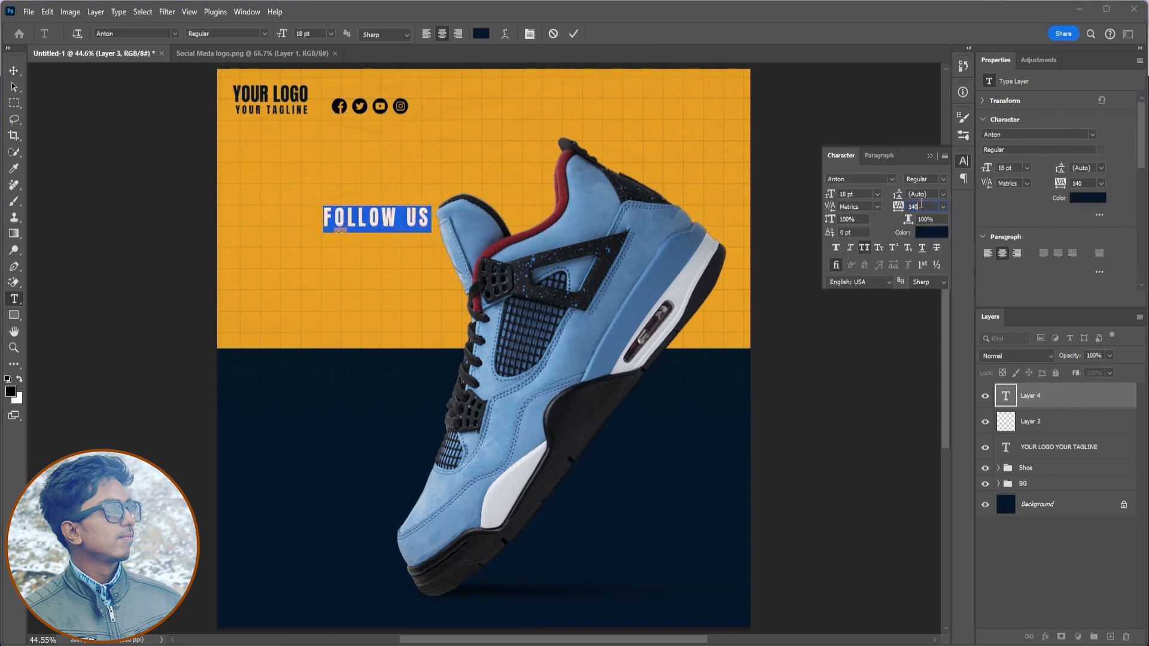
{"action": "key", "text": "Return"}
{"action": "left_click", "coordinate": [573, 34]}
{"action": "key", "text": "v"}
{"action": "left_click_drag", "start_coordinate": [375, 240], "coordinate": [371, 111]}
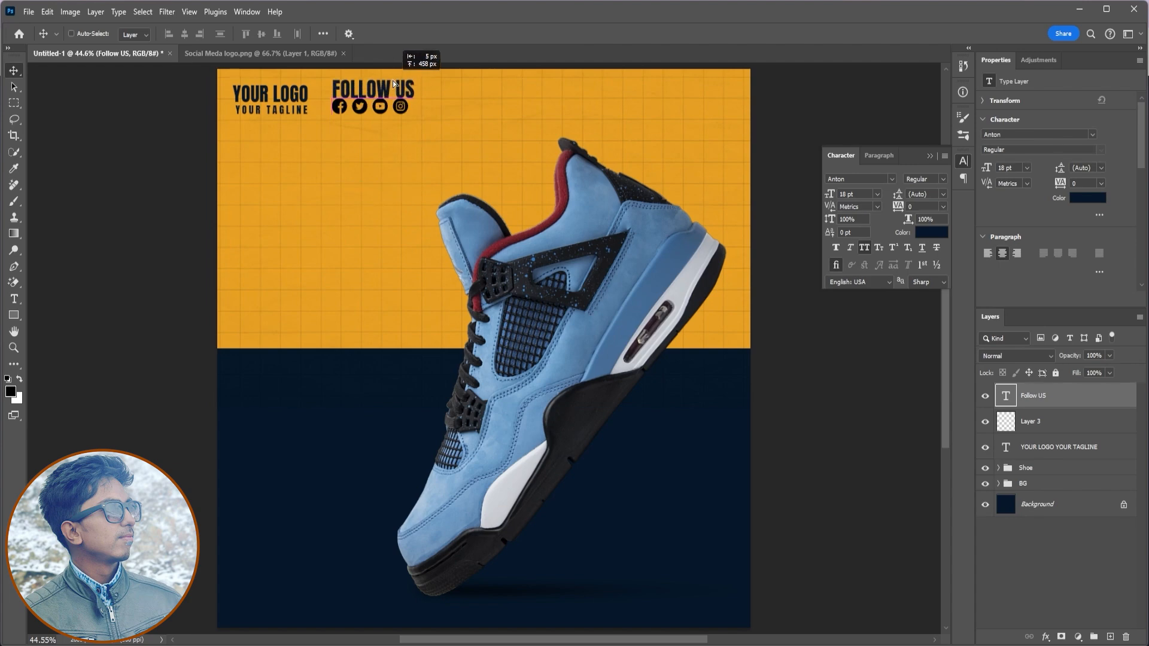
Move "FOLLOW US" and the icons to the poster's upper right corner and scale them down level with the logo text.
{"action": "left_click_drag", "start_coordinate": [1053, 448], "coordinate": [1050, 430]}
{"action": "left_click", "coordinate": [1051, 430]}
{"action": "left_click_drag", "start_coordinate": [395, 112], "coordinate": [724, 119]}
{"action": "left_click", "coordinate": [1039, 402], "text": "ctrl"}
{"action": "key", "text": "ctrl+t"}
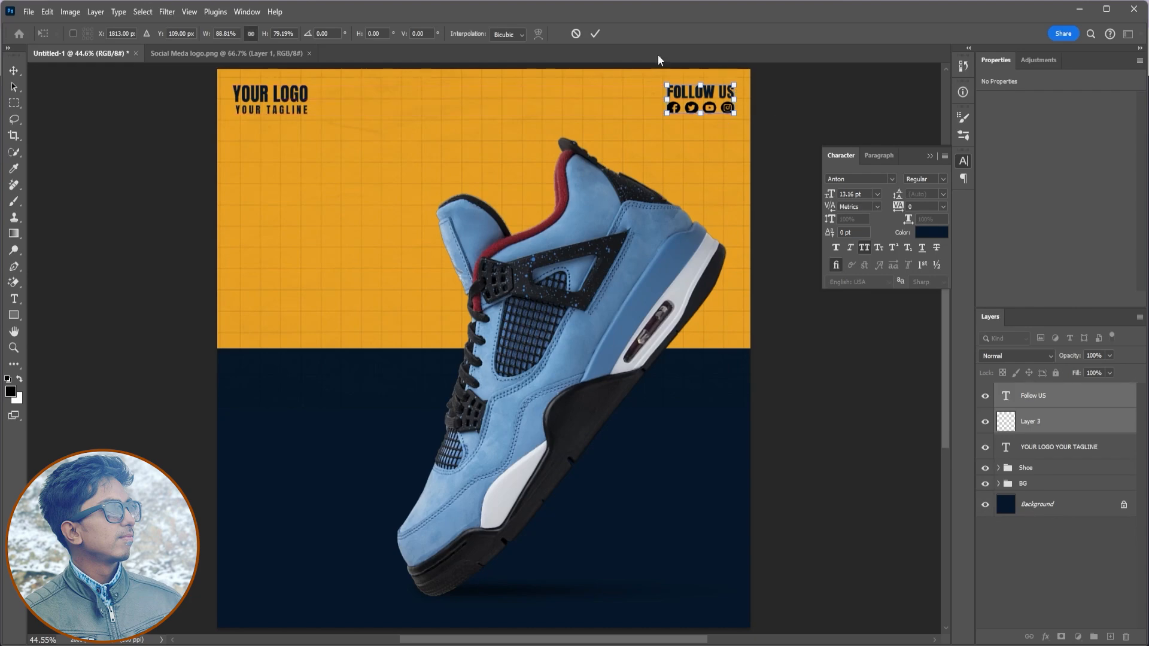
{"action": "key", "text": "Return"}
Apply a Color Overlay to the social media icons using the navy sampled from the lower background.
{"action": "left_click", "coordinate": [1068, 431]}
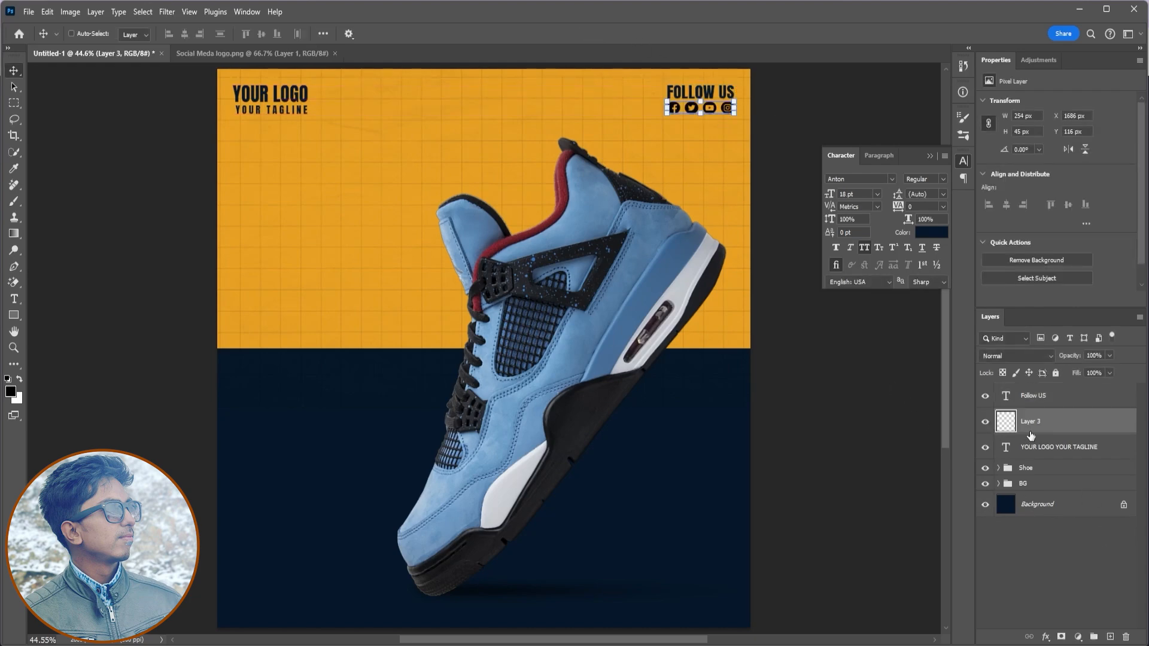
{"action": "left_click", "coordinate": [1046, 637]}
{"action": "left_click", "coordinate": [1071, 591]}
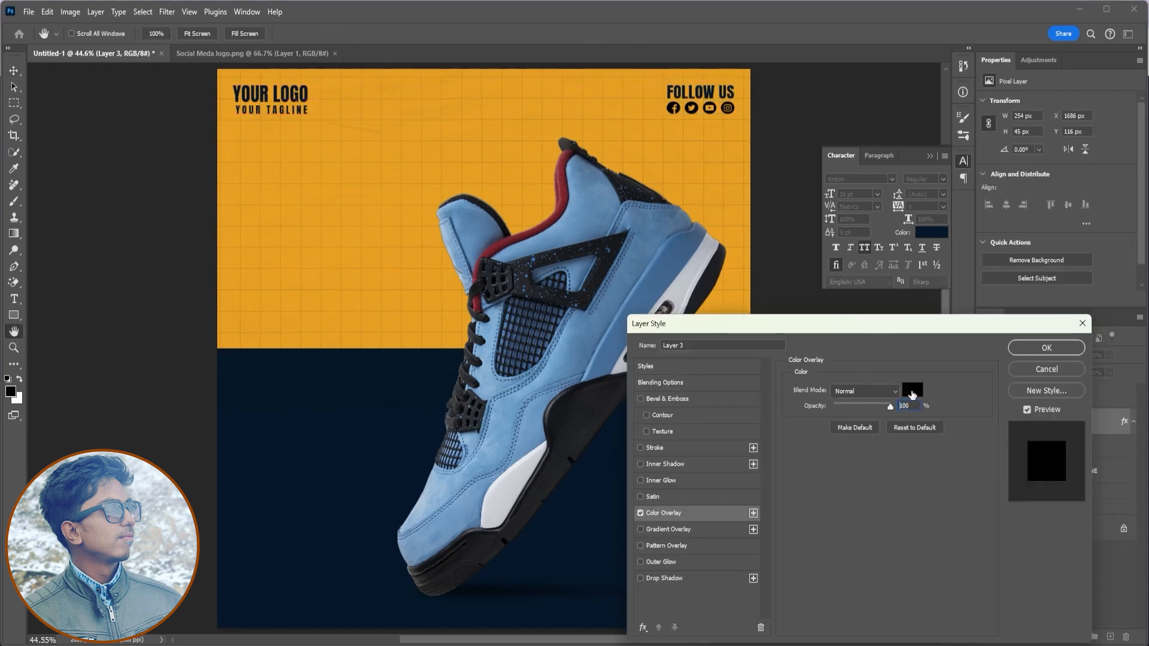
{"action": "left_click", "coordinate": [910, 391]}
{"action": "left_click", "coordinate": [344, 420]}
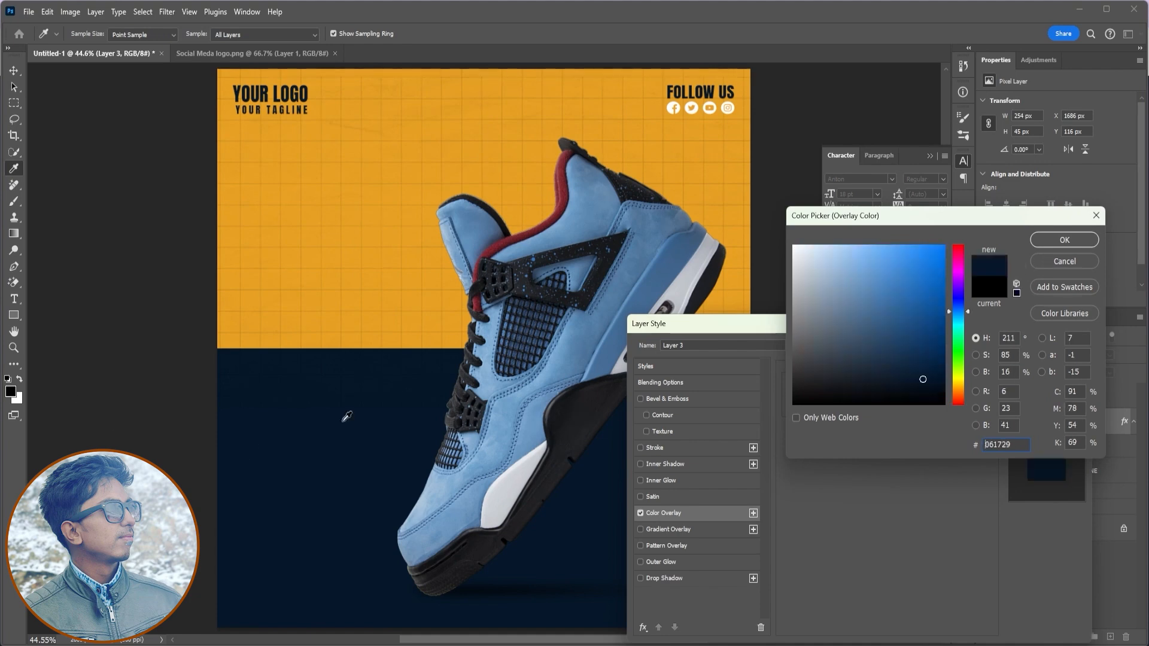
{"action": "left_click", "coordinate": [1063, 240]}
{"action": "left_click", "coordinate": [1047, 348]}
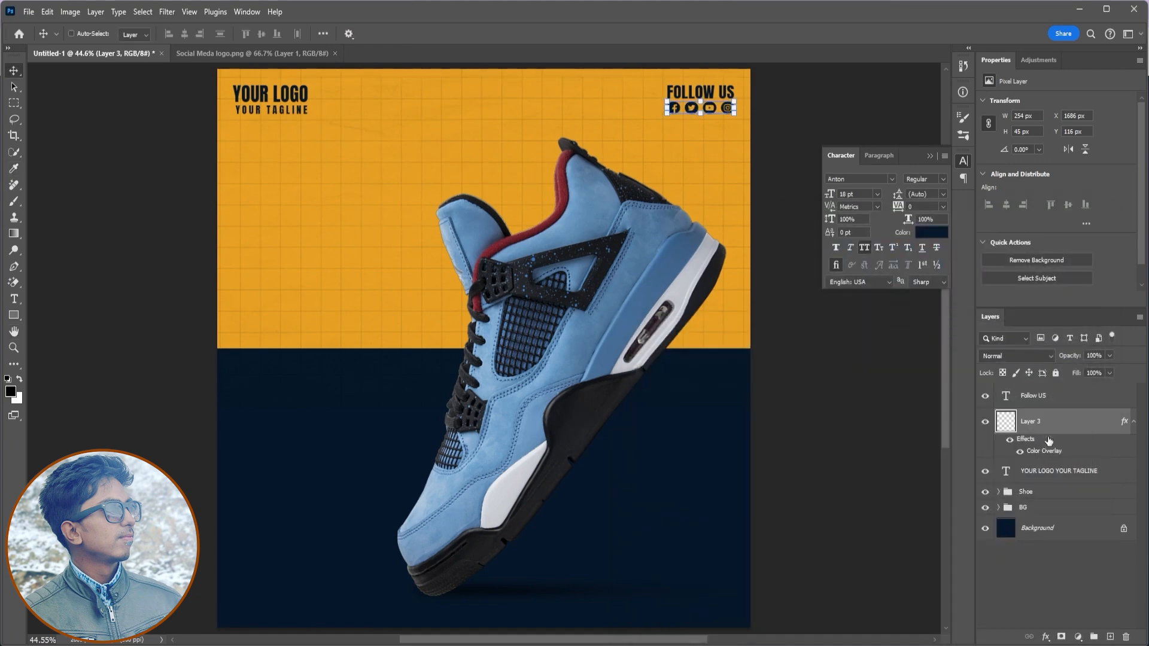
Group "FOLLOW US" with its icons and shift this group and the logo text slightly right together.
{"action": "left_click", "coordinate": [1048, 391]}
{"action": "left_click", "coordinate": [998, 391]}
{"action": "left_click", "coordinate": [1042, 422], "text": "ctrl"}
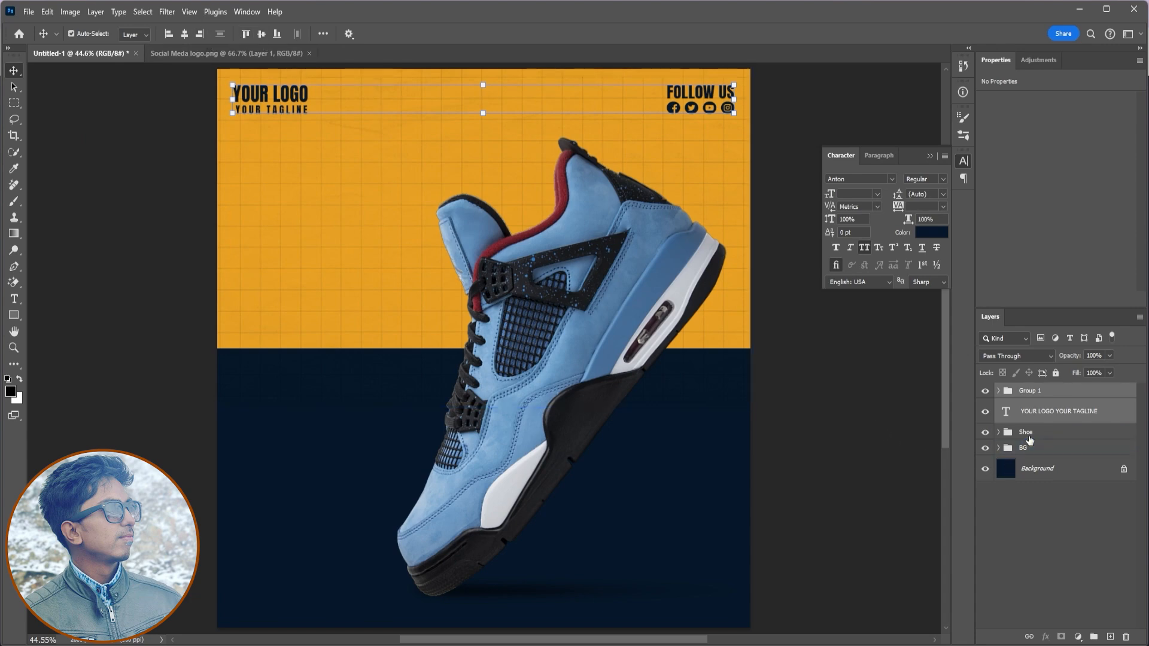
{"action": "left_click", "coordinate": [1041, 419], "text": "ctrl"}
{"action": "left_click", "coordinate": [1042, 420], "text": "ctrl"}
{"action": "key", "text": "ctrl+t"}
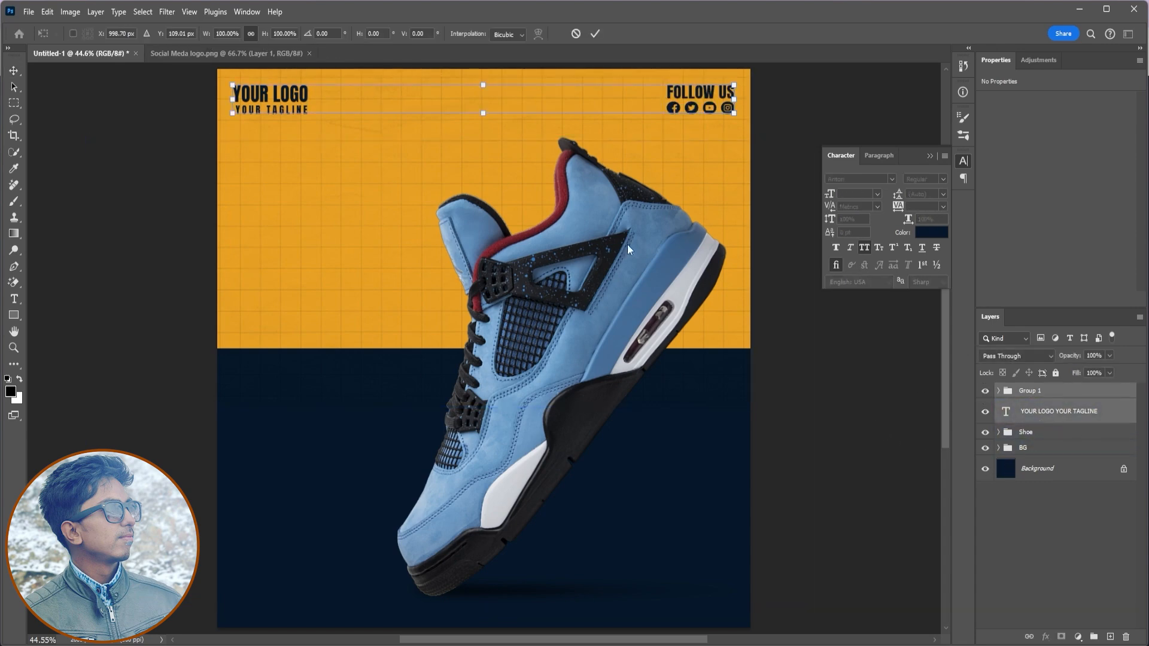
{"action": "left_click_drag", "start_coordinate": [646, 106], "coordinate": [647, 106]}
{"action": "key", "text": "Return"}
Group the logo text as Logo and rename the "FOLLOW US" group to Social Media Icon.
{"action": "left_click", "coordinate": [999, 413]}
{"action": "key", "text": "ctrl+g"}
{"action": "left_click", "coordinate": [998, 408]}
{"action": "double_click", "coordinate": [1029, 406]}
{"action": "type", "text": "Logo"}
{"action": "key", "text": "Return"}
{"action": "double_click", "coordinate": [1027, 390]}
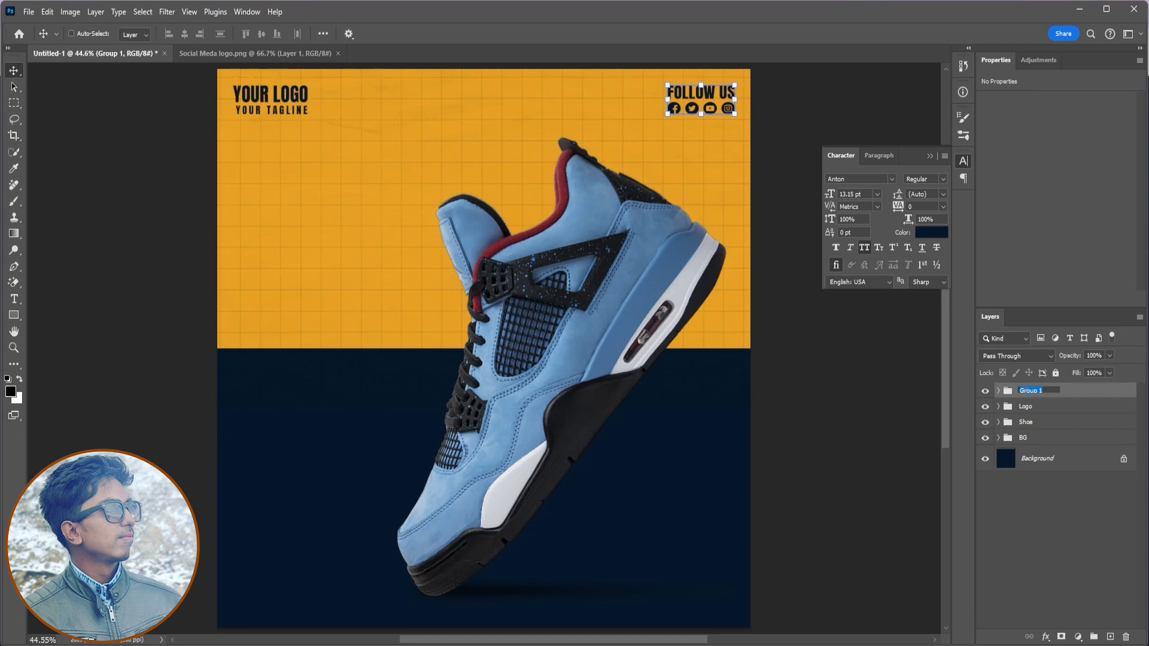
{"action": "key", "text": "Return"}
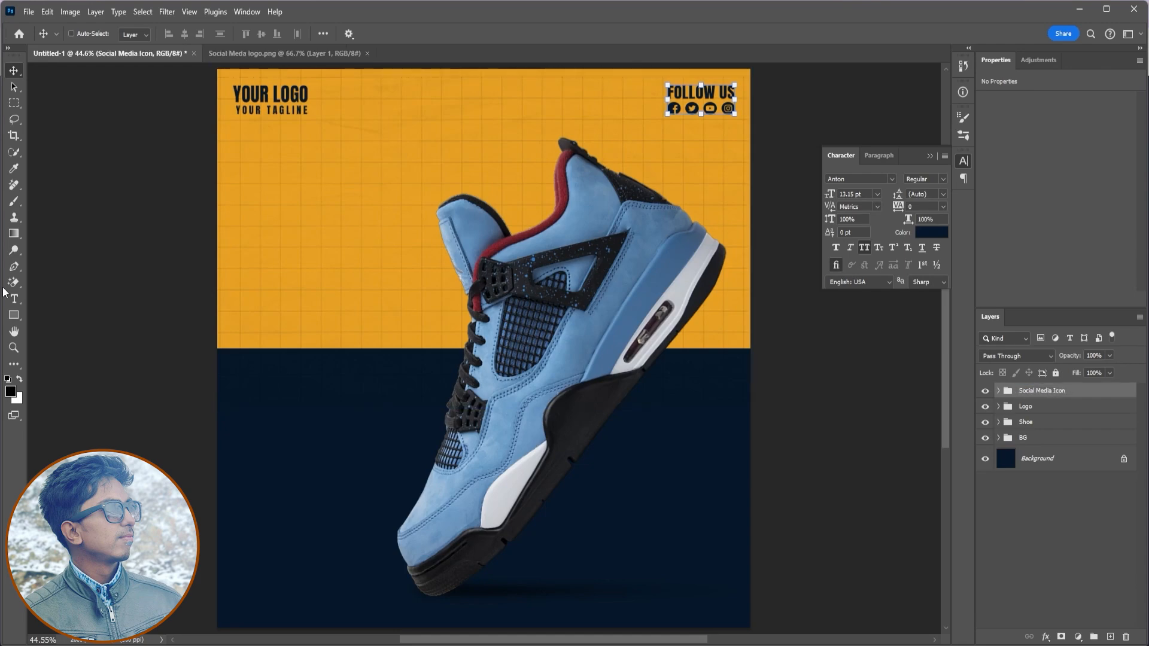
Add the two-line headline "NEW" and "STOCK" on the orange area below the logo.
{"action": "left_click", "coordinate": [15, 298]}
{"action": "left_click", "coordinate": [299, 207]}
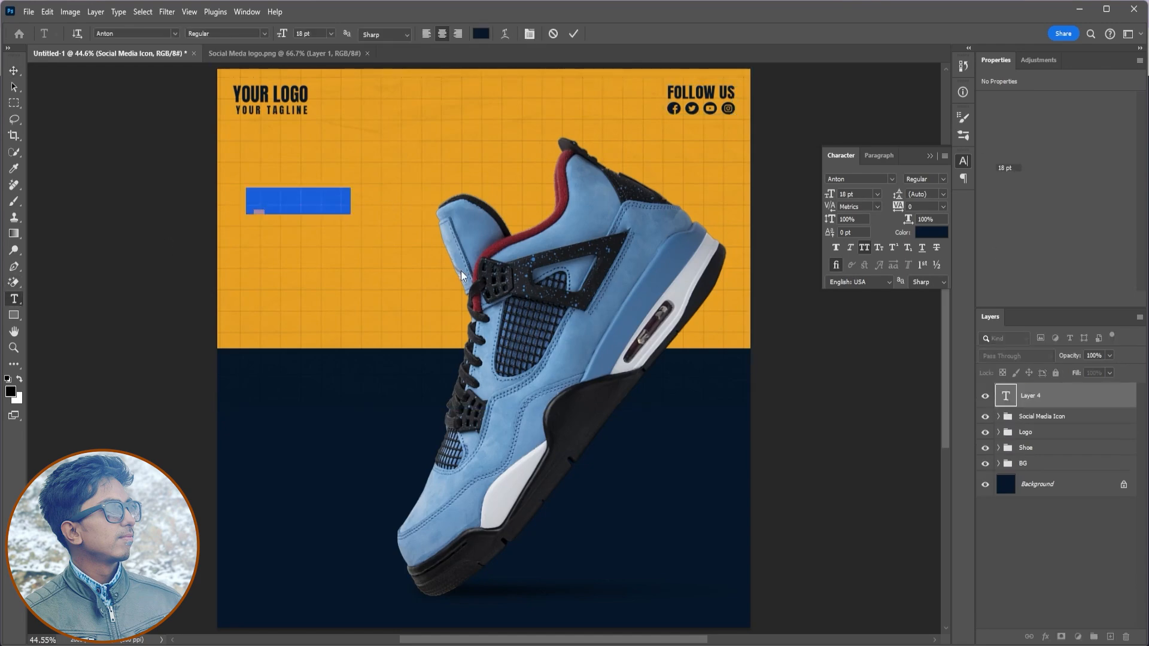
{"action": "type", "text": "NEW"}
{"action": "key", "text": "Return"}
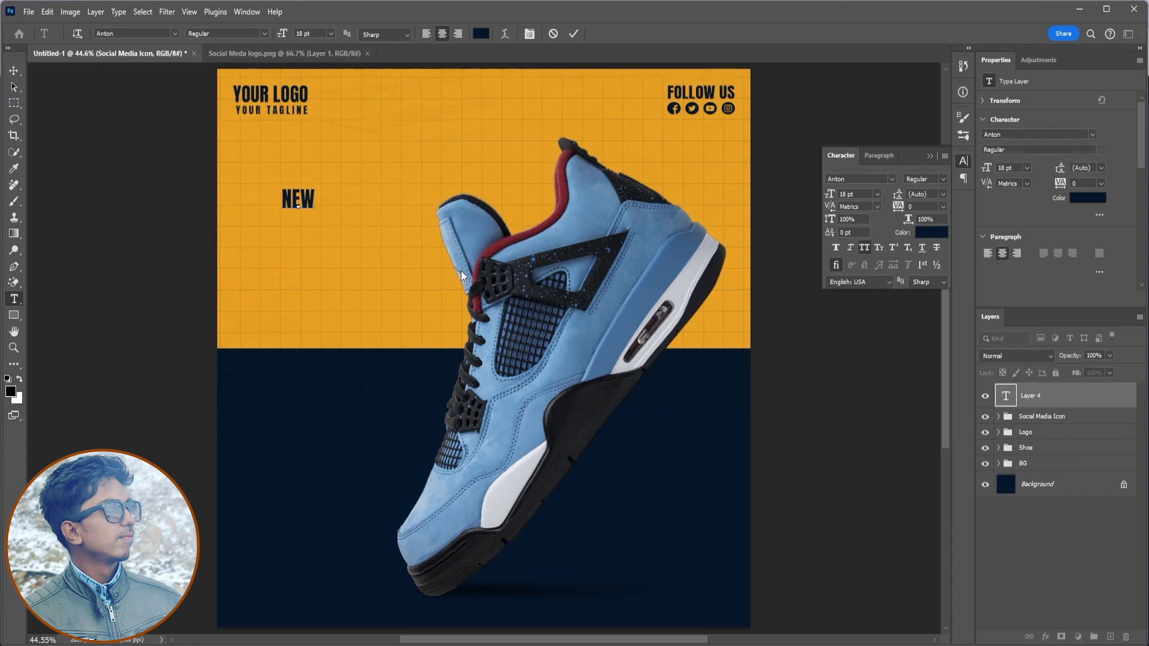
{"action": "type", "text": "STOCK"}
Left-align the "NEW STOCK" headline and increase its font size.
{"action": "key", "text": "ctrl+a"}
{"action": "left_click", "coordinate": [426, 34]}
{"action": "left_click_drag", "start_coordinate": [830, 194], "coordinate": [868, 199]}
{"action": "left_click", "coordinate": [573, 34]}
Position and scale the headline to fill the orange area left of the shoe, with "STOCK" resting on the navy edge.
{"action": "key", "text": "v"}
{"action": "left_click_drag", "start_coordinate": [430, 304], "coordinate": [373, 360]}
{"action": "left_click_drag", "start_coordinate": [405, 201], "coordinate": [471, 157]}
{"action": "mouse_move", "coordinate": [400, 292]}
{"action": "left_mouse_down"}
{"action": "mouse_move", "coordinate": [395, 282]}
{"action": "mouse_move", "coordinate": [390, 297]}
{"action": "left_mouse_up"}
{"action": "left_click", "coordinate": [595, 33]}
Scale the Shoe group to about 97%, rotate it about 2° counterclockwise, and shift it right away from the headline.
{"action": "left_click", "coordinate": [1026, 448]}
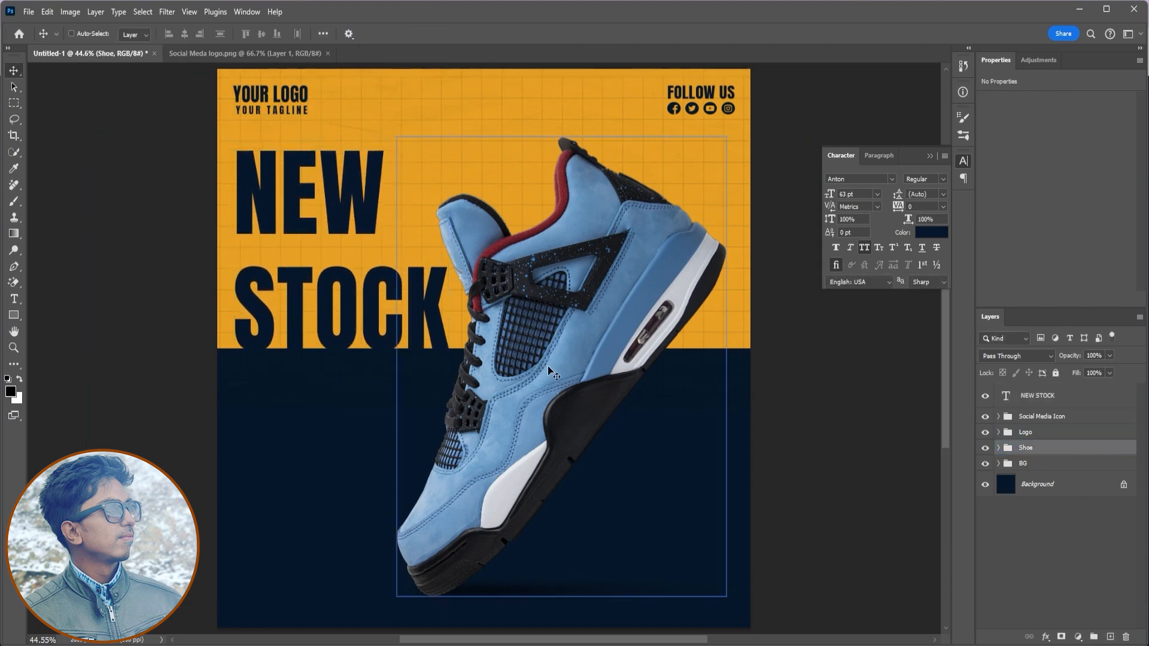
{"action": "left_click_drag", "start_coordinate": [547, 365], "coordinate": [560, 367]}
{"action": "key", "text": "ctrl+t"}
{"action": "left_click_drag", "start_coordinate": [825, 378], "coordinate": [855, 347]}
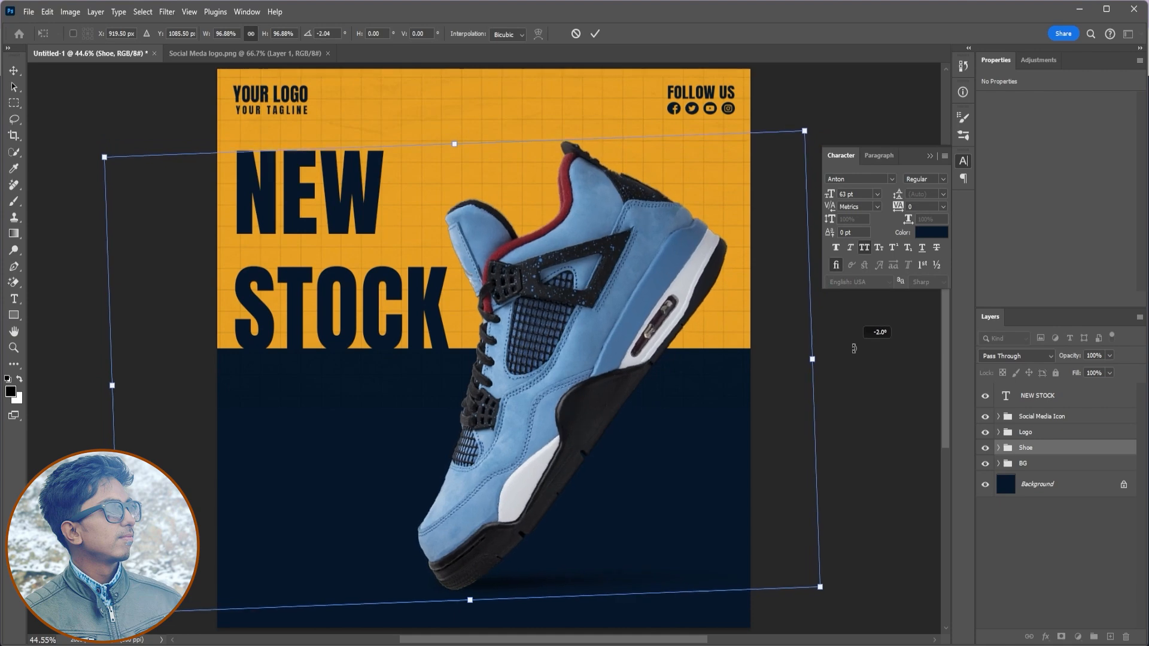
{"action": "left_click_drag", "start_coordinate": [694, 390], "coordinate": [700, 390]}
{"action": "left_click", "coordinate": [595, 34]}
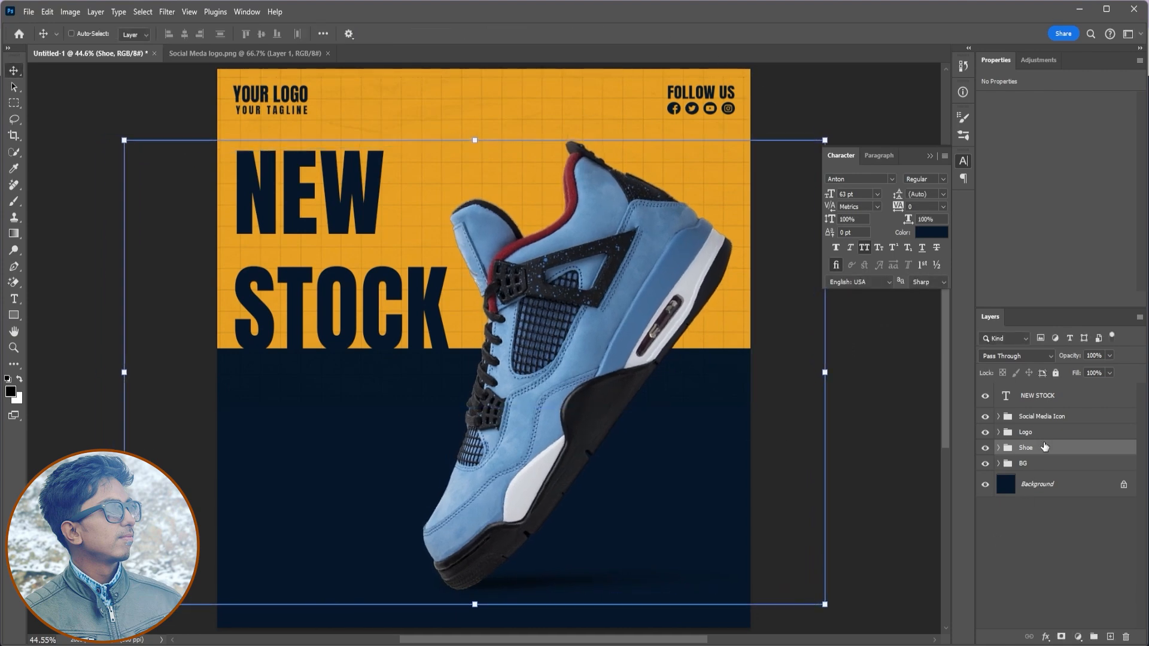
Select the "NEW STOCK" text layer and move it slightly to the right.
{"action": "left_click", "coordinate": [259, 222], "text": "ctrl"}
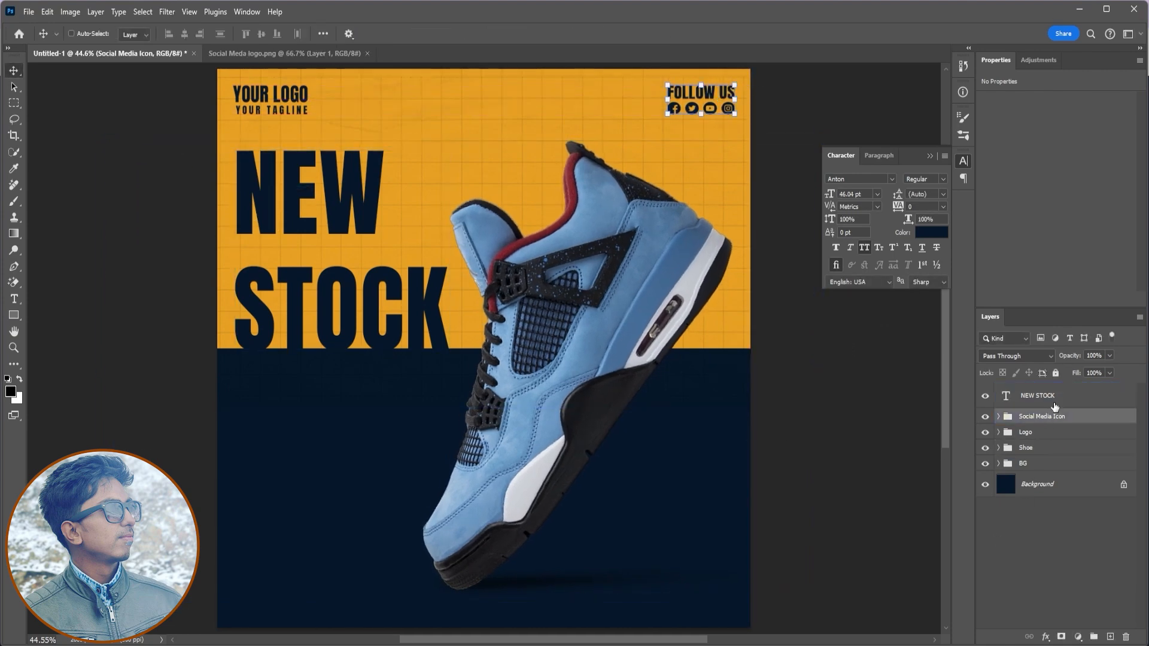
{"action": "left_click", "coordinate": [1037, 395]}
{"action": "left_click_drag", "start_coordinate": [326, 289], "coordinate": [332, 289]}
Add the text "ARRIVED" in white 63 pt Anton on the navy area and place it beneath "STOCK".
{"action": "key", "text": "t"}
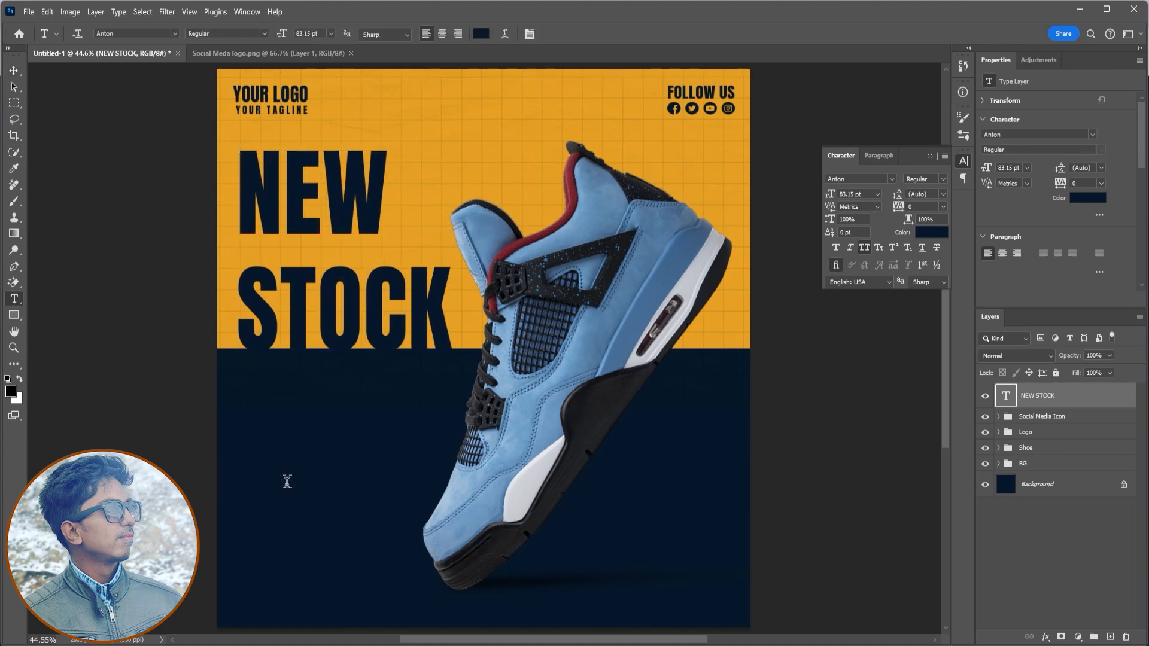
{"action": "left_click", "coordinate": [298, 473]}
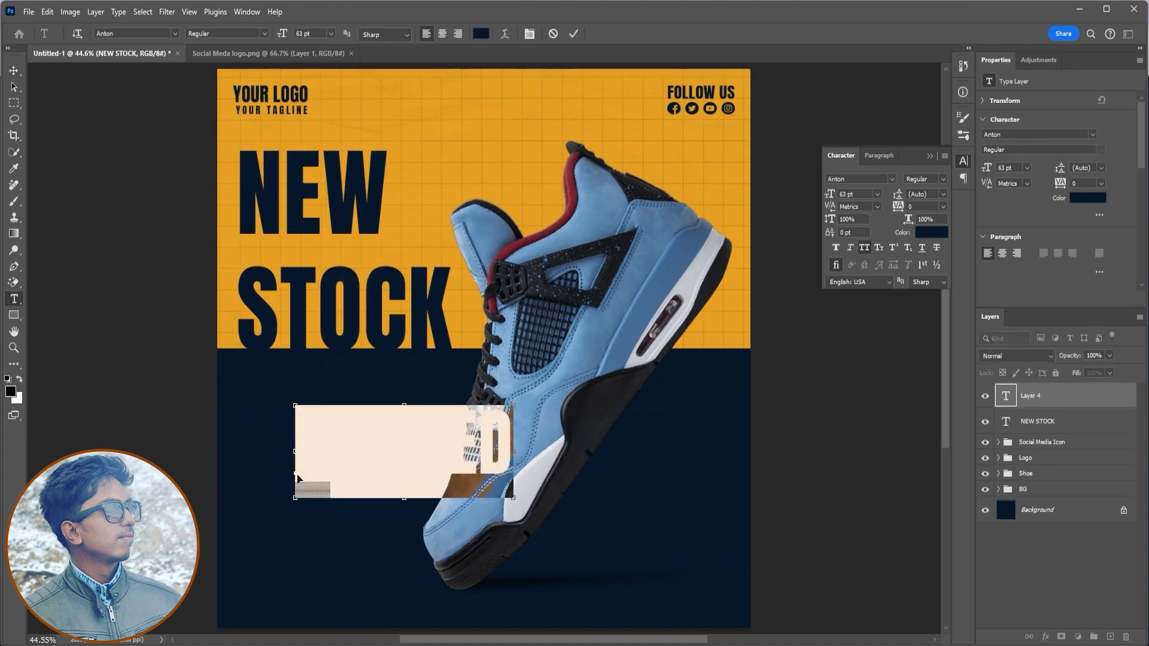
{"action": "left_click", "coordinate": [932, 233]}
{"action": "left_click", "coordinate": [1053, 235]}
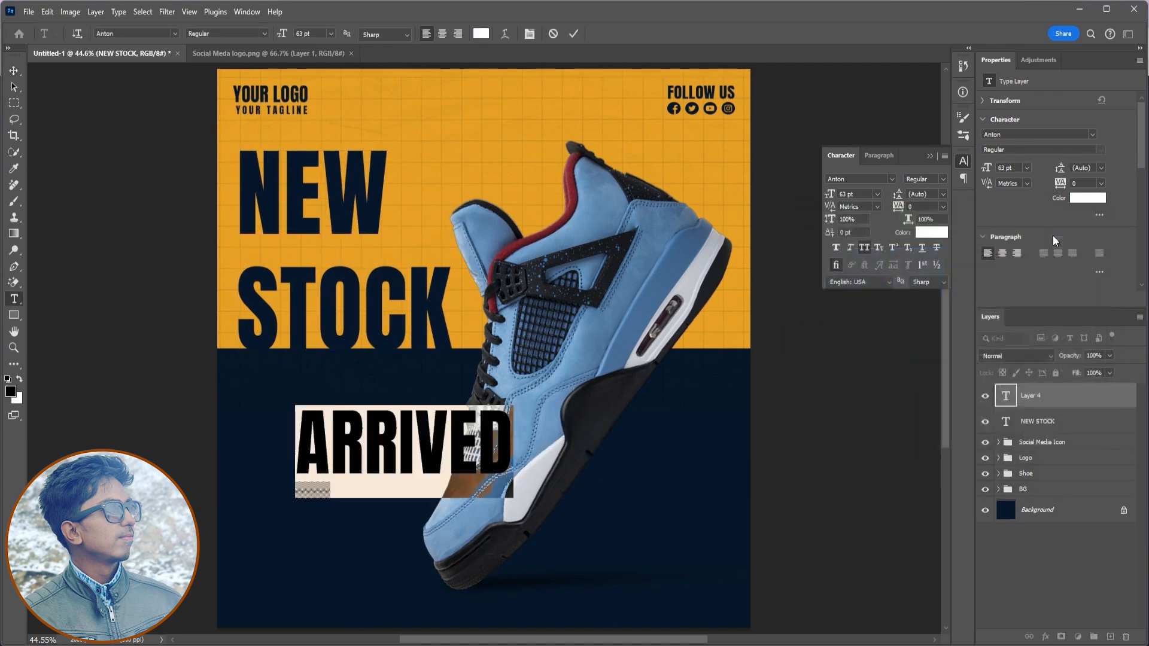
{"action": "left_click", "coordinate": [573, 34]}
{"action": "key", "text": "v"}
{"action": "left_click_drag", "start_coordinate": [484, 460], "coordinate": [427, 425]}
Add a white stroke positioned inside the letters to the "ARRIVED" text layer.
{"action": "left_click_drag", "start_coordinate": [1076, 374], "coordinate": [883, 398]}
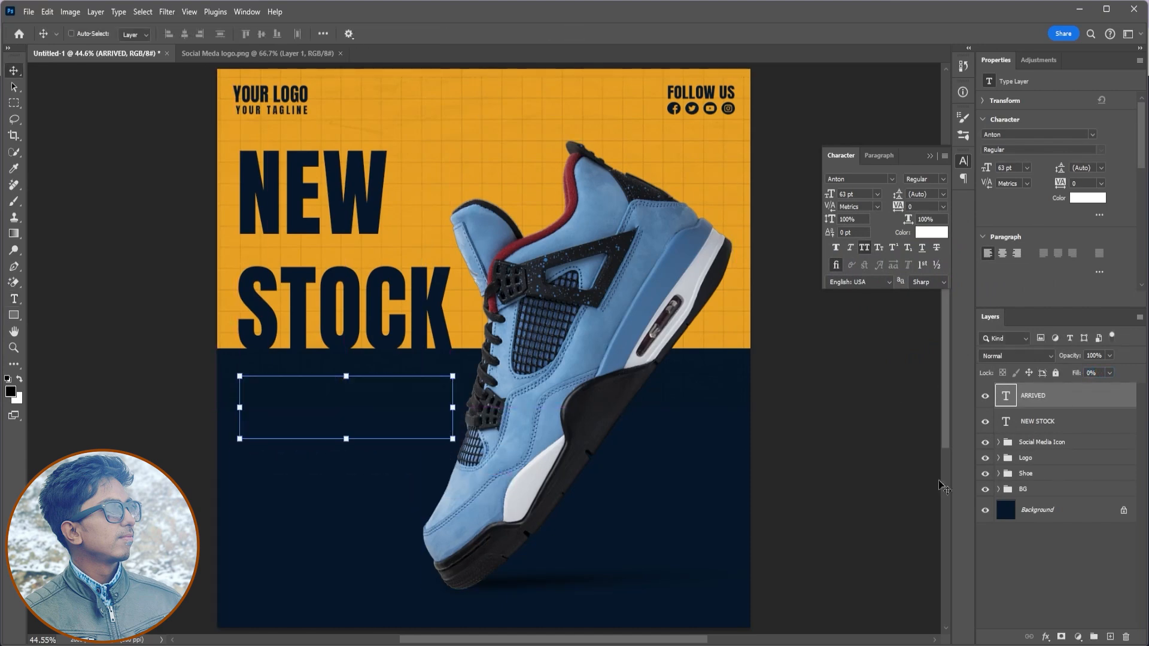
{"action": "left_click", "coordinate": [1046, 637]}
{"action": "left_click", "coordinate": [1057, 544]}
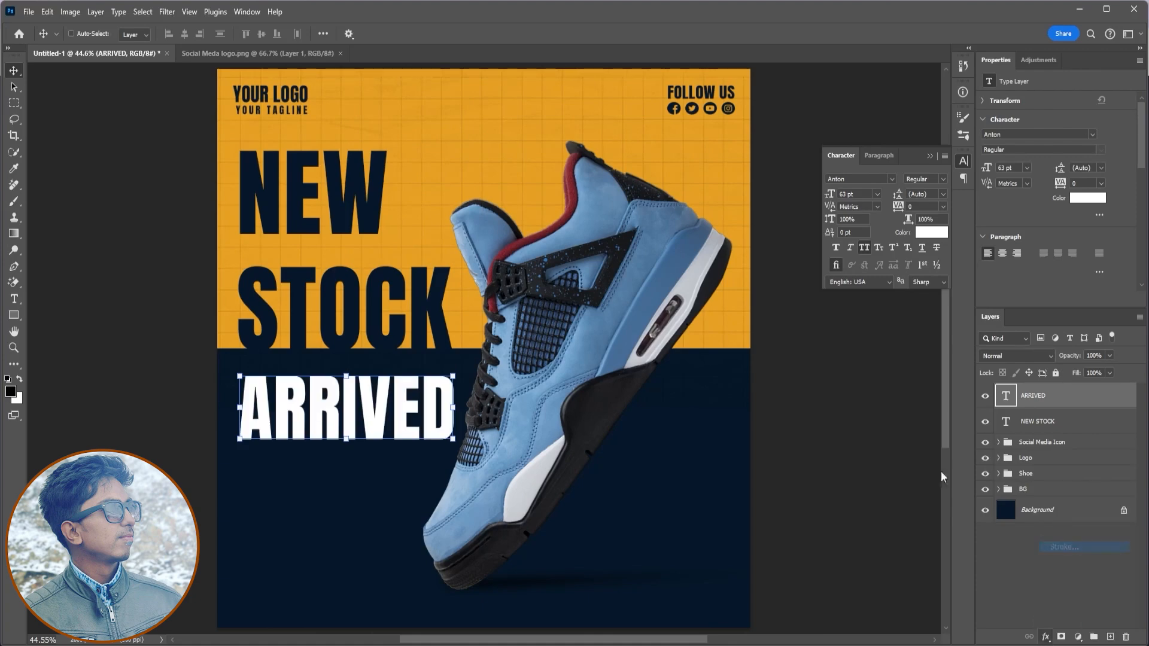
{"action": "type", "text": "5"}
{"action": "key", "text": "Tab"}
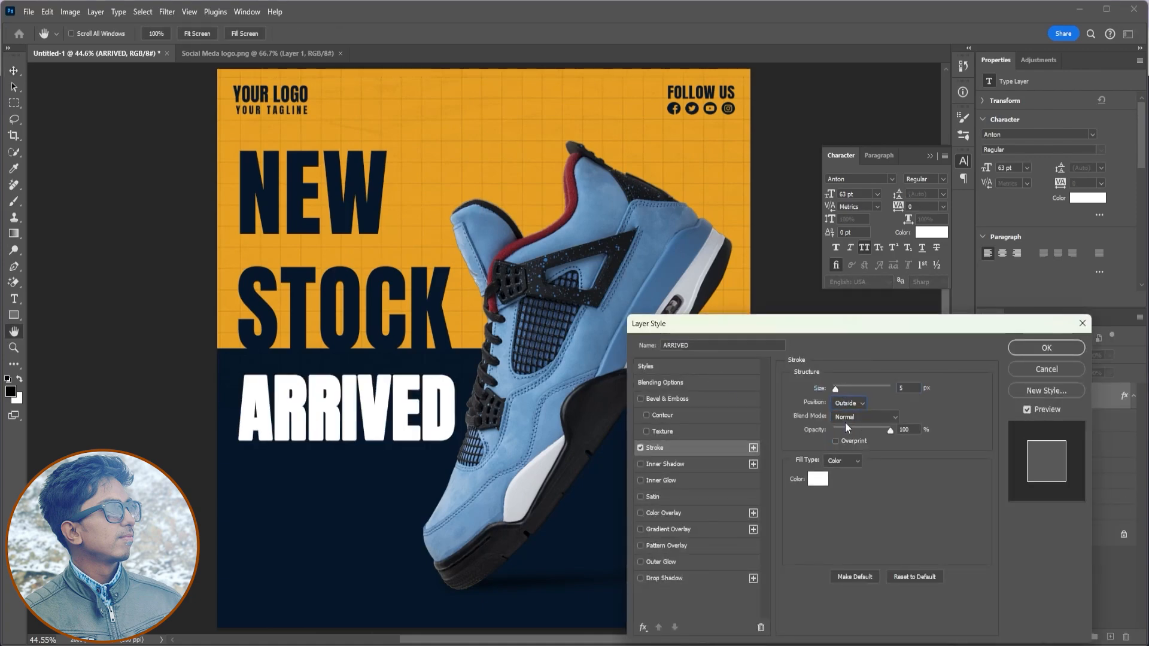
{"action": "left_click", "coordinate": [851, 424]}
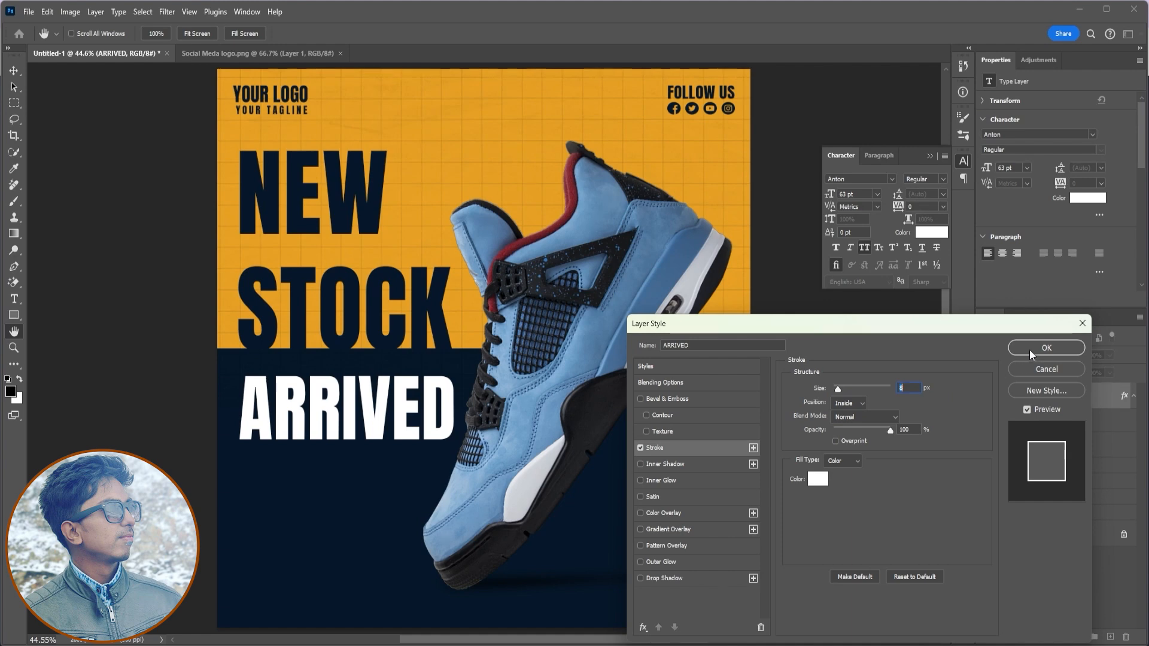
{"action": "left_click", "coordinate": [1031, 350]}
Set the "ARRIVED" layer's fill to 0% and its stroke size to 5 px for an outline look.
{"action": "left_click_drag", "start_coordinate": [1077, 373], "coordinate": [847, 392]}
{"action": "left_click", "coordinate": [1053, 635]}
{"action": "left_click", "coordinate": [1071, 549]}
{"action": "left_click_drag", "start_coordinate": [840, 395], "coordinate": [838, 395]}
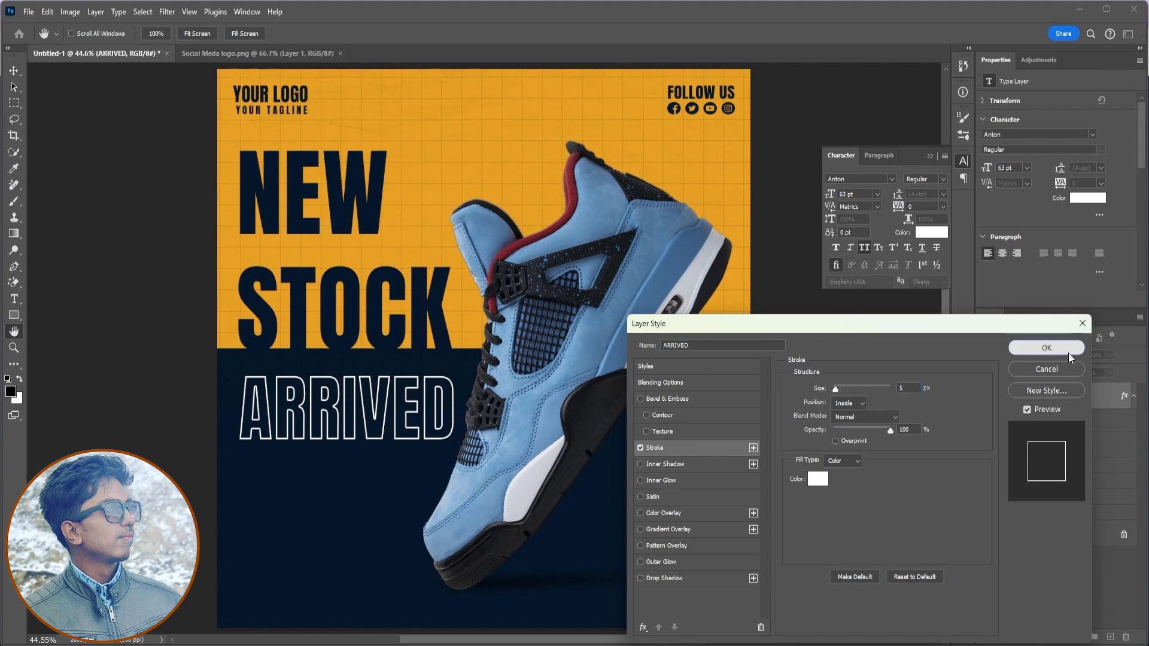
{"action": "left_click", "coordinate": [1047, 347]}
Set the "NEW STOCK" leading to 77 pt and move the headline down so "STOCK" rests on the navy edge.
{"action": "left_click", "coordinate": [1037, 445]}
{"action": "key", "text": "v"}
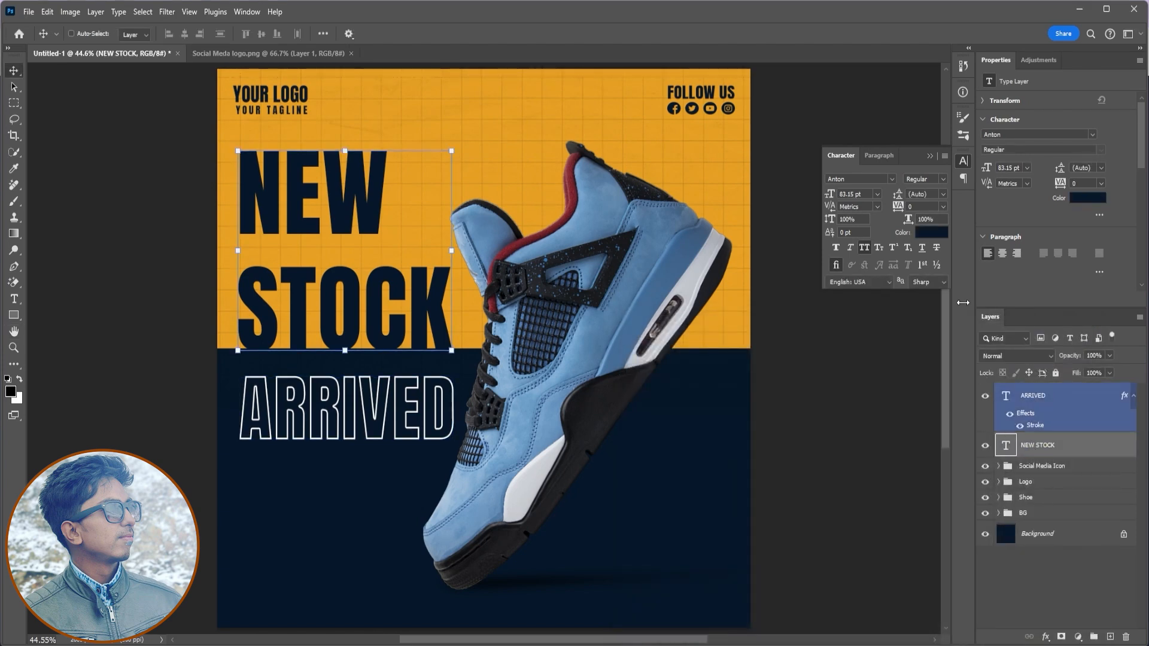
{"action": "left_click", "coordinate": [942, 193]}
{"action": "mouse_move", "coordinate": [897, 195]}
{"action": "left_mouse_down"}
{"action": "mouse_move", "coordinate": [915, 194]}
{"action": "mouse_move", "coordinate": [887, 195]}
{"action": "left_mouse_up"}
{"action": "left_click_drag", "start_coordinate": [428, 245], "coordinate": [427, 270]}
Move the outlined "ARRIVED" text up so it sits directly beneath "STOCK".
{"action": "left_click", "coordinate": [1053, 396]}
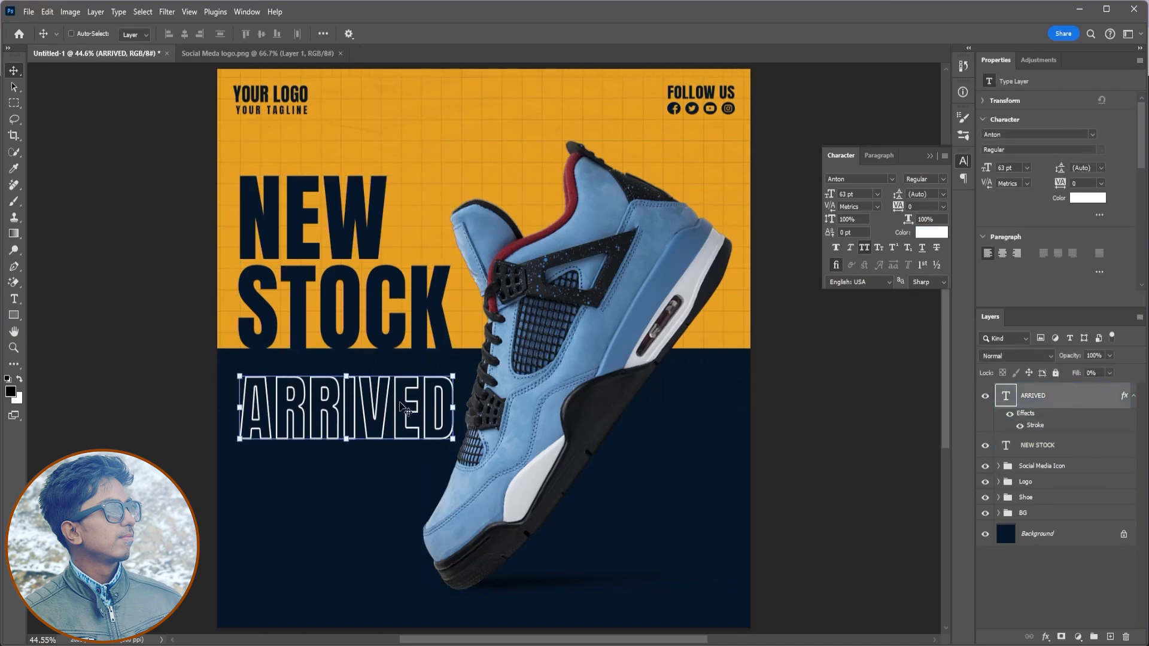
{"action": "left_click_drag", "start_coordinate": [419, 405], "coordinate": [419, 386]}
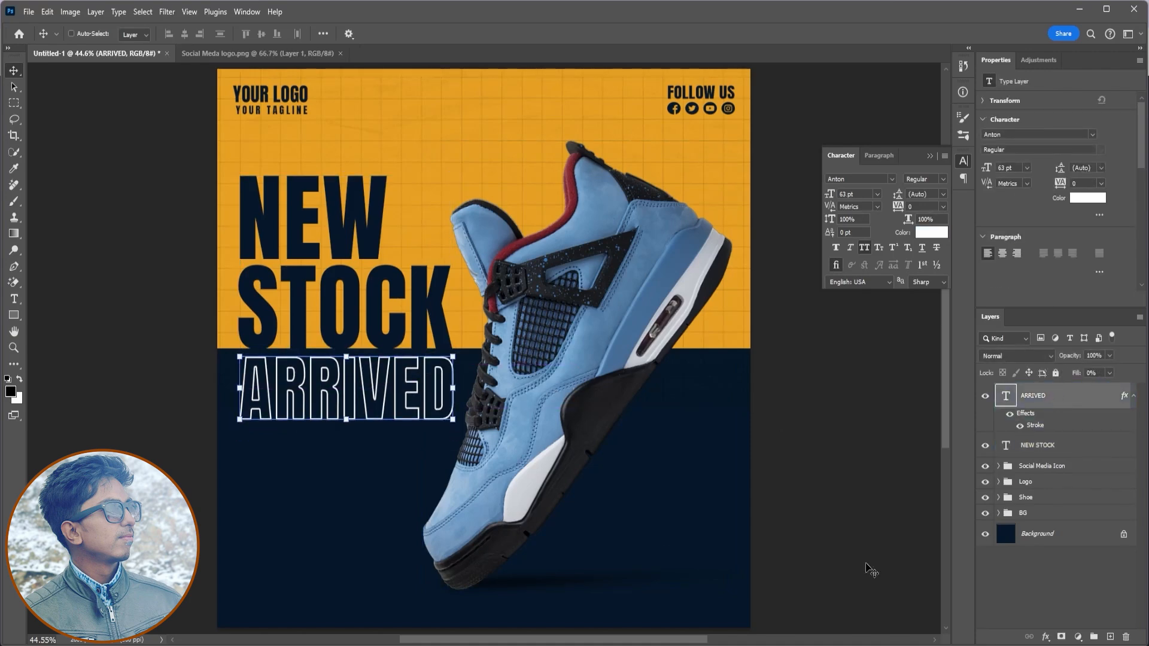
{"action": "left_click", "coordinate": [1061, 587]}
Open the "NEW STOCK" text for editing and show its character settings.
{"action": "left_click", "coordinate": [1053, 396]}
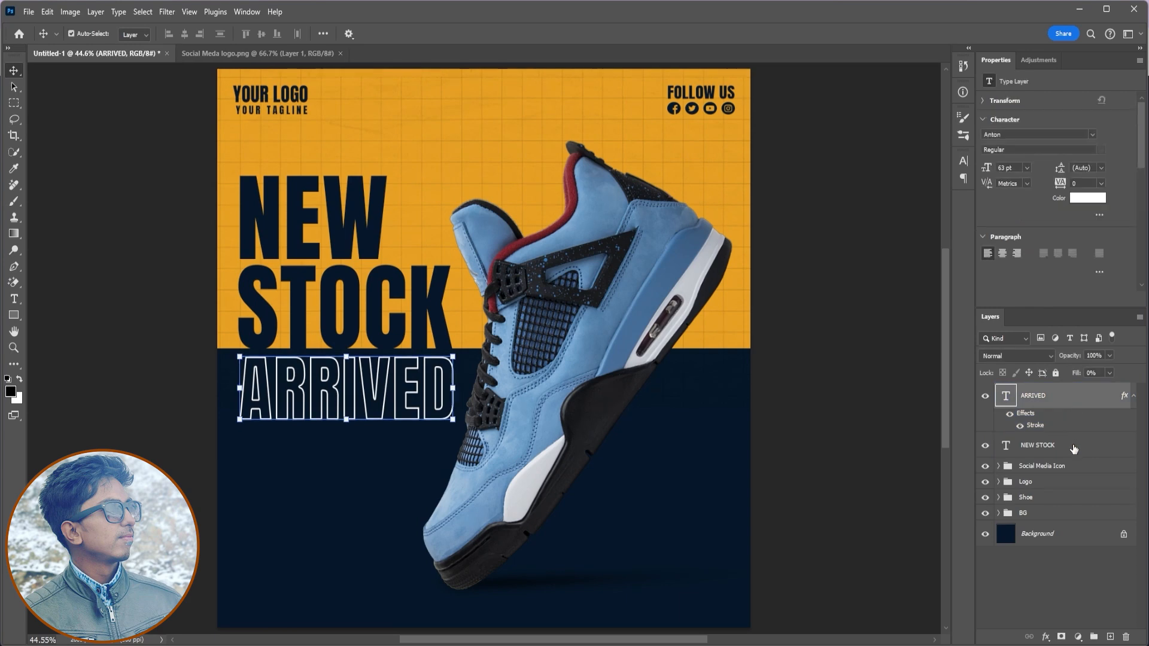
{"action": "left_click", "coordinate": [1041, 448], "text": "shift"}
{"action": "double_click", "coordinate": [1006, 447]}
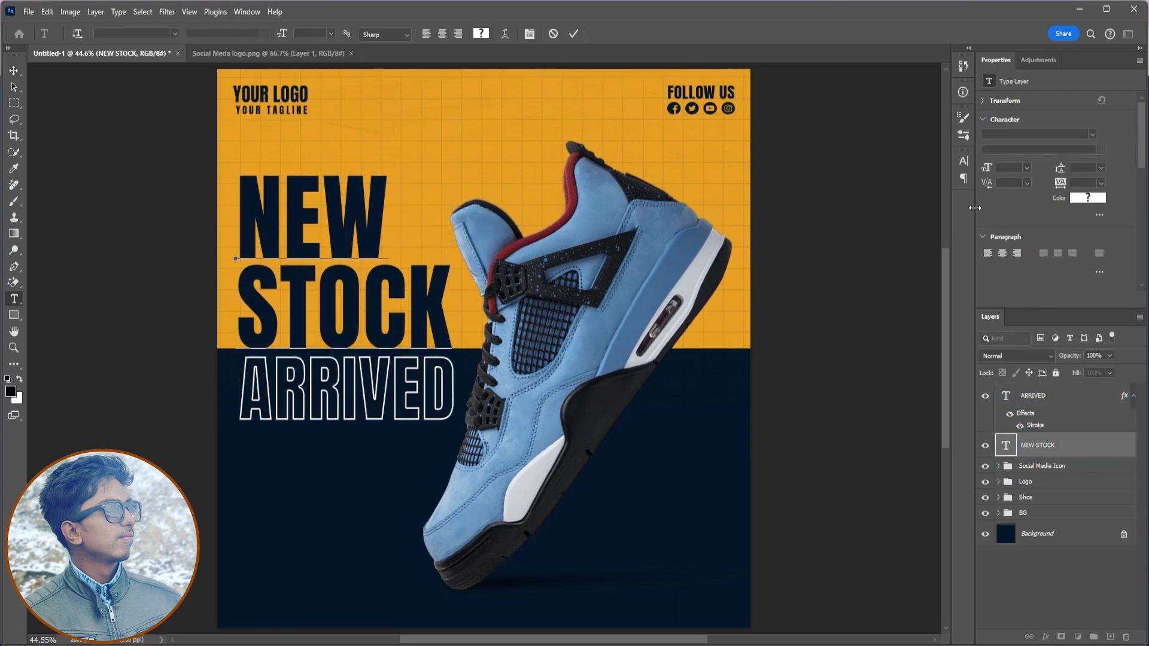
{"action": "left_click", "coordinate": [963, 160]}
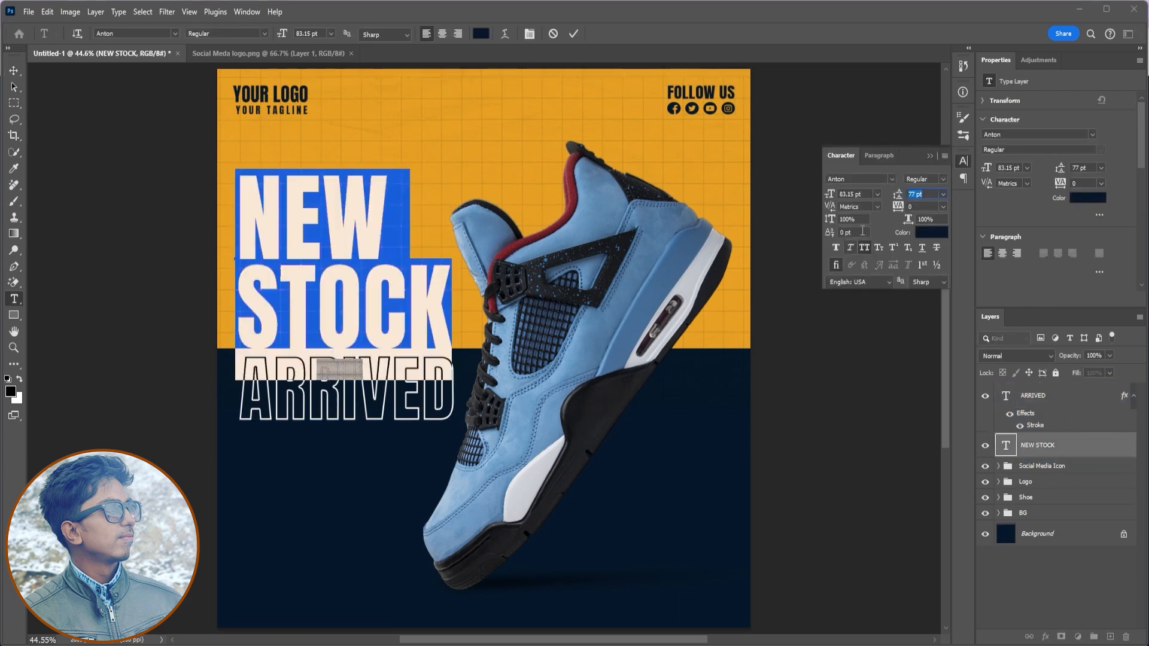
{"action": "left_click", "coordinate": [882, 181]}
{"action": "type", "text": "Lato"}
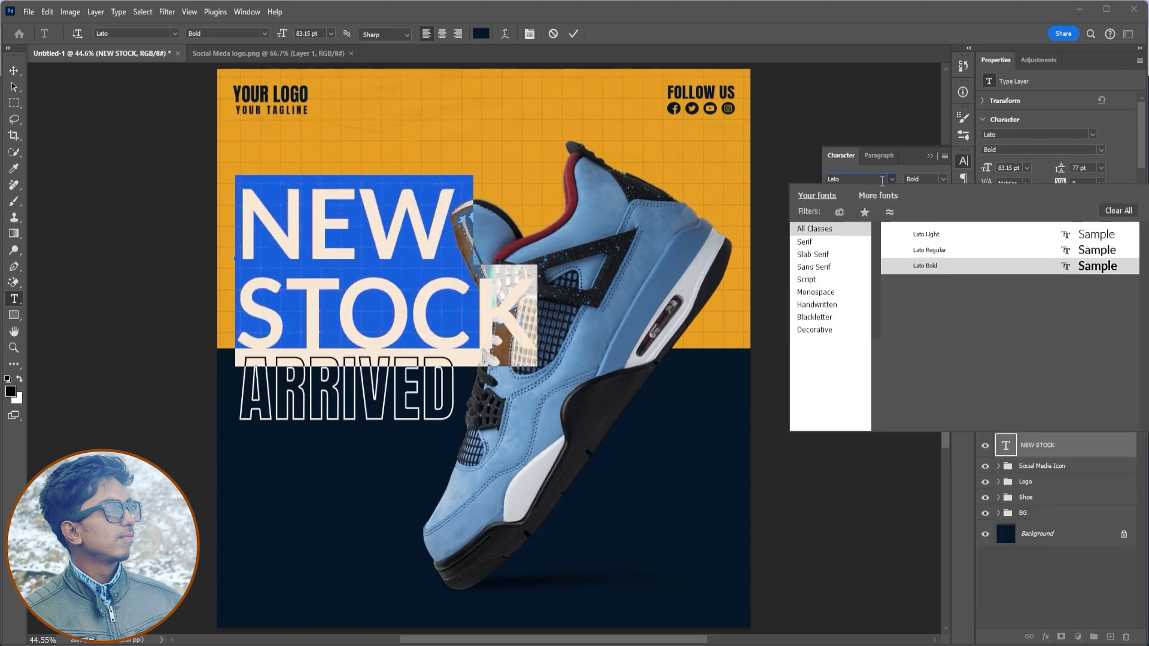
{"action": "key", "text": "Escape"}
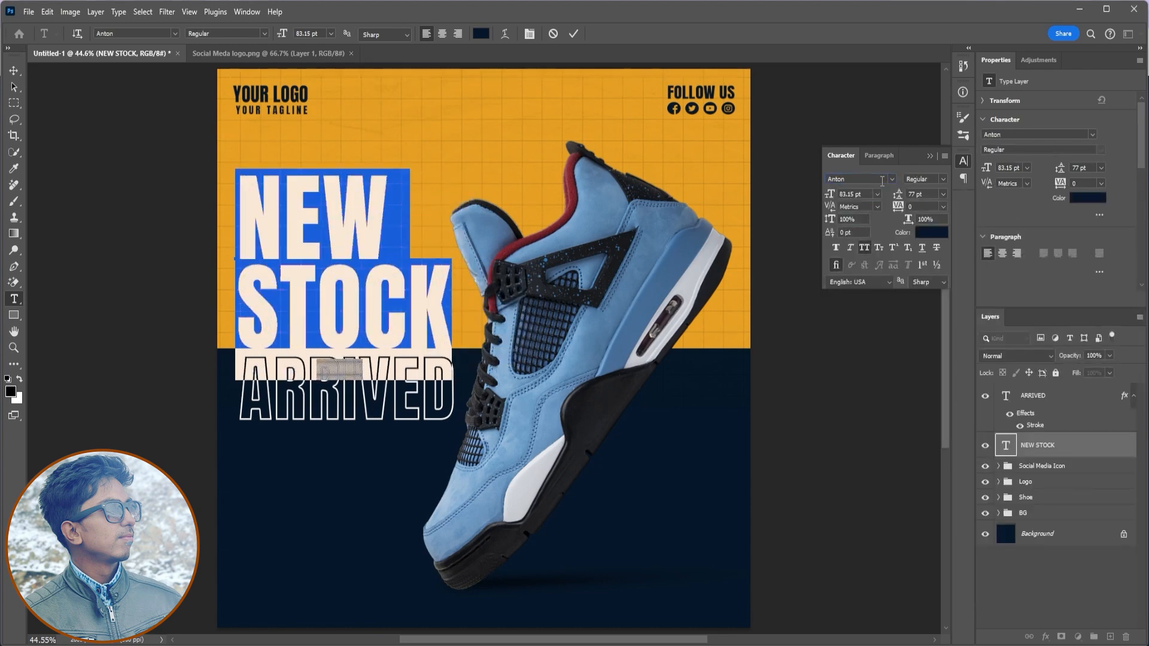
Reduce the word "NEW" to 68 pt and increase the leading of "STOCK", keeping the headline on the navy edge.
{"action": "left_click_drag", "start_coordinate": [389, 215], "coordinate": [237, 215]}
{"action": "left_click_drag", "start_coordinate": [830, 194], "coordinate": [826, 200]}
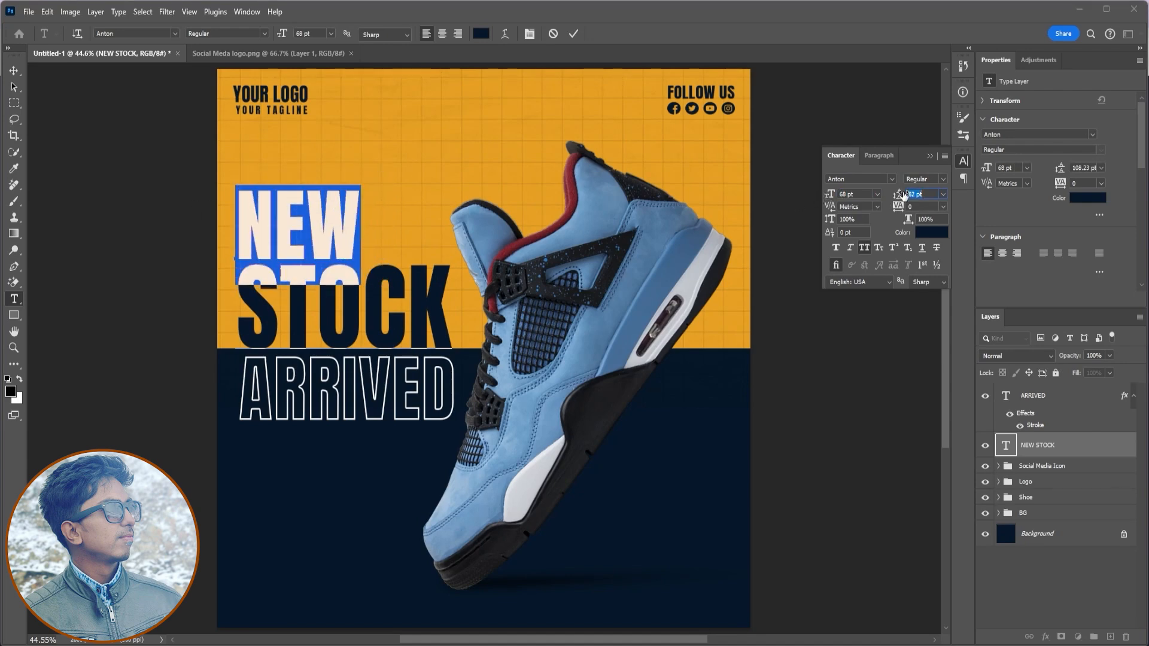
{"action": "key", "text": "ctrl+a"}
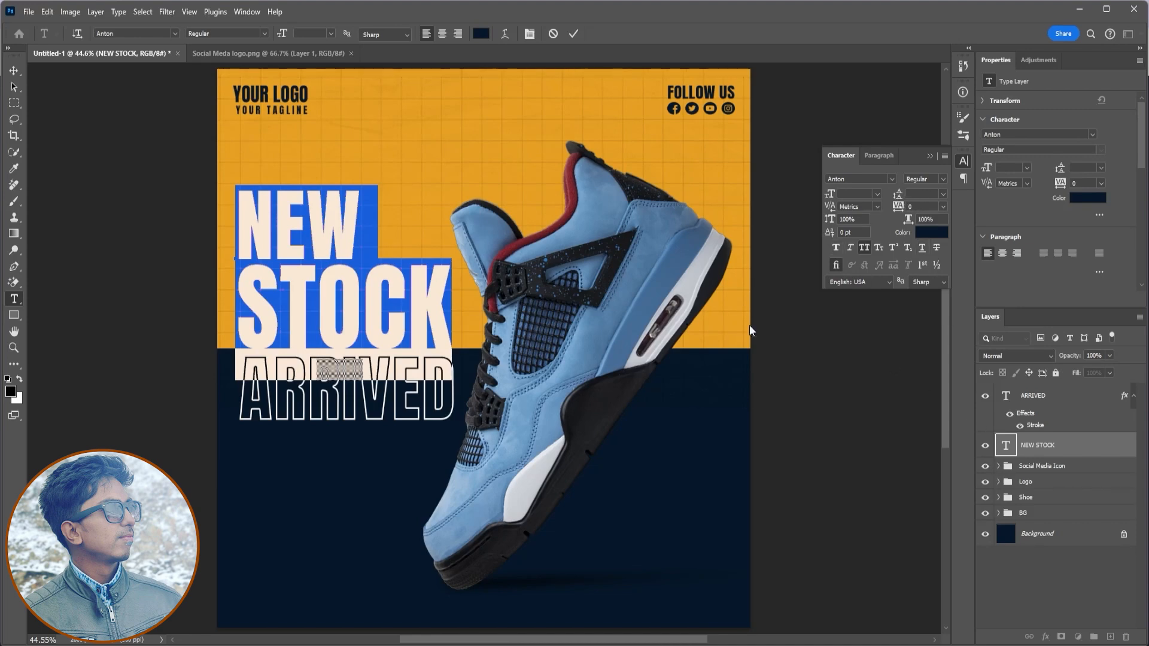
{"action": "left_click", "coordinate": [390, 313]}
{"action": "double_click", "coordinate": [389, 313]}
{"action": "left_click_drag", "start_coordinate": [898, 195], "coordinate": [907, 197]}
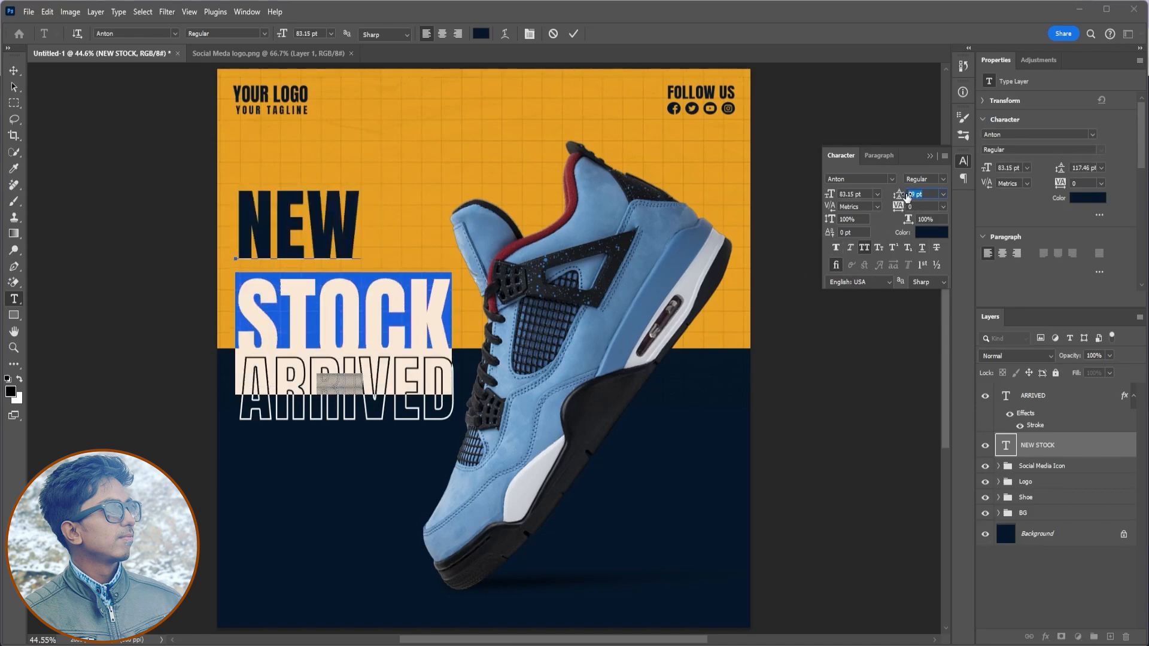
{"action": "key", "text": "ctrl+Return"}
{"action": "key", "text": "v"}
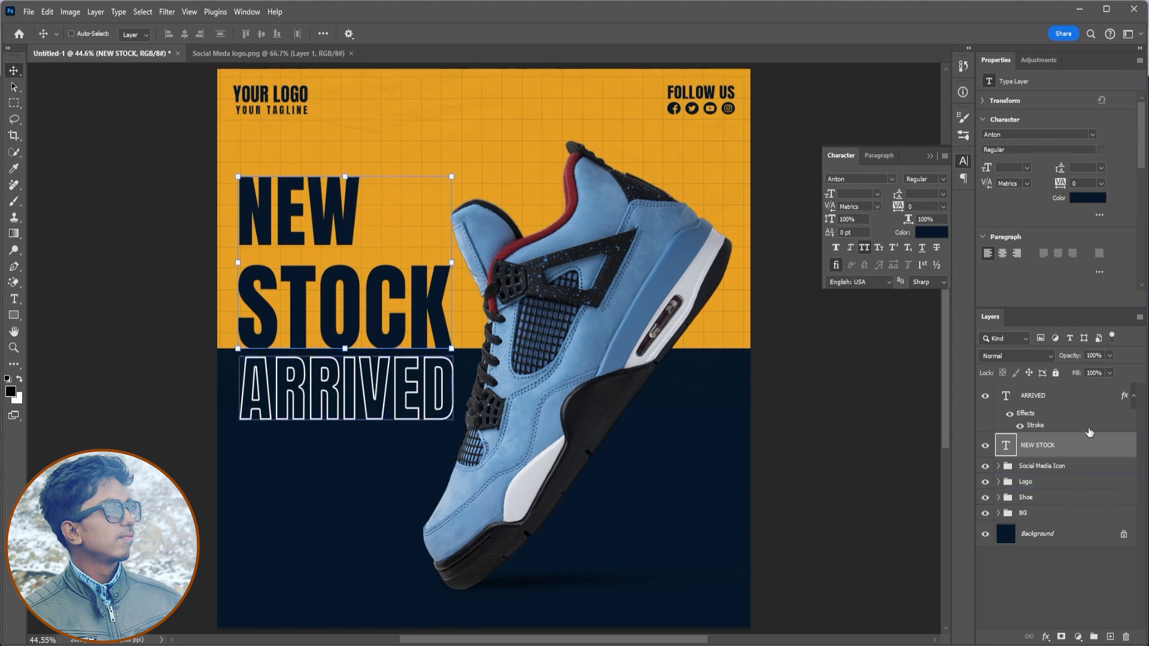
Group the "ARRIVED" and "NEW STOCK" text layers and name the group "Titel Text".
{"action": "left_click", "coordinate": [1089, 432], "text": "shift"}
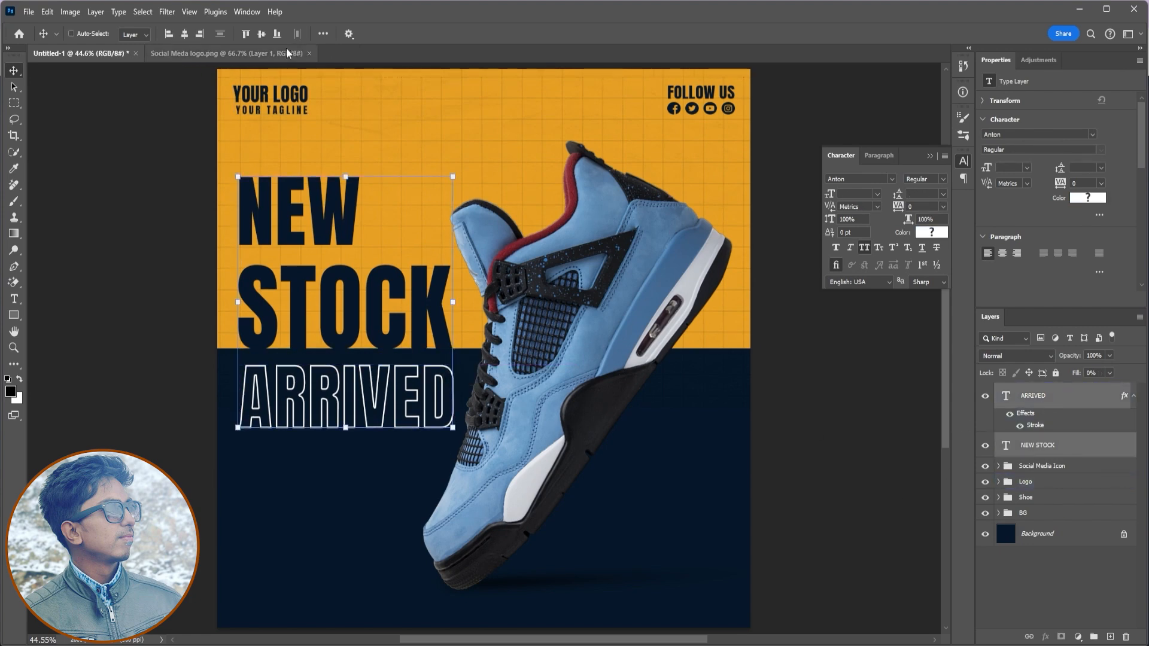
{"action": "key", "text": "ctrl+g"}
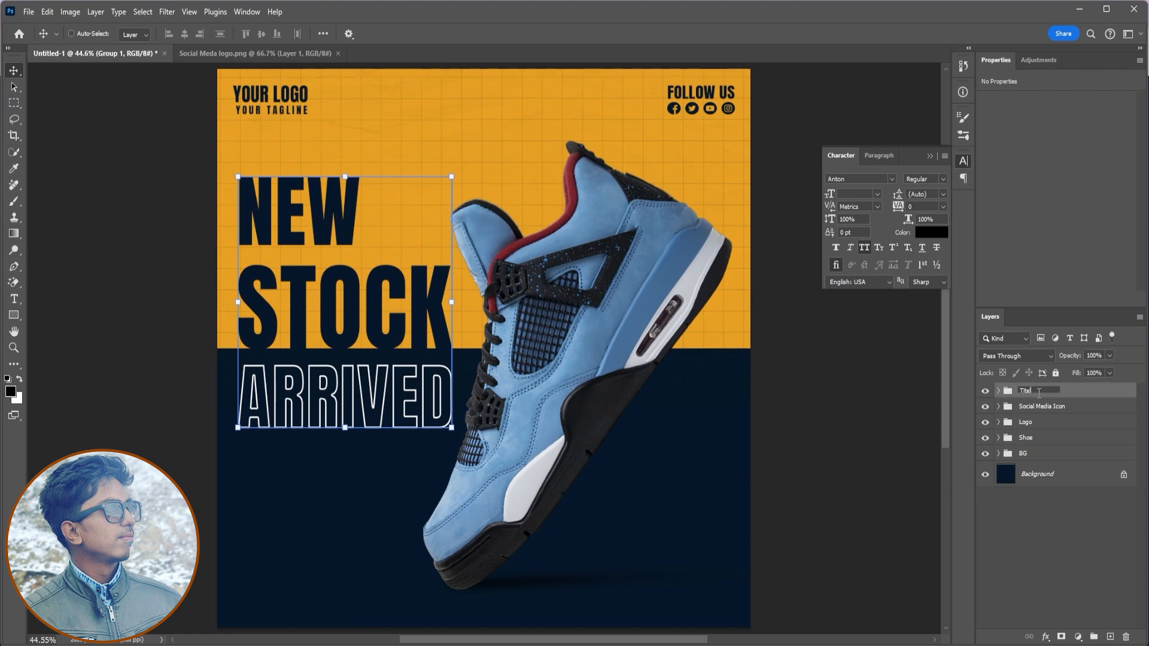
{"action": "key", "text": "Return"}
Scale the "ARRIVED" text inside the Titel Text group down to about 49 pt, keeping it left-aligned under "STOCK".
{"action": "left_click", "coordinate": [998, 390]}
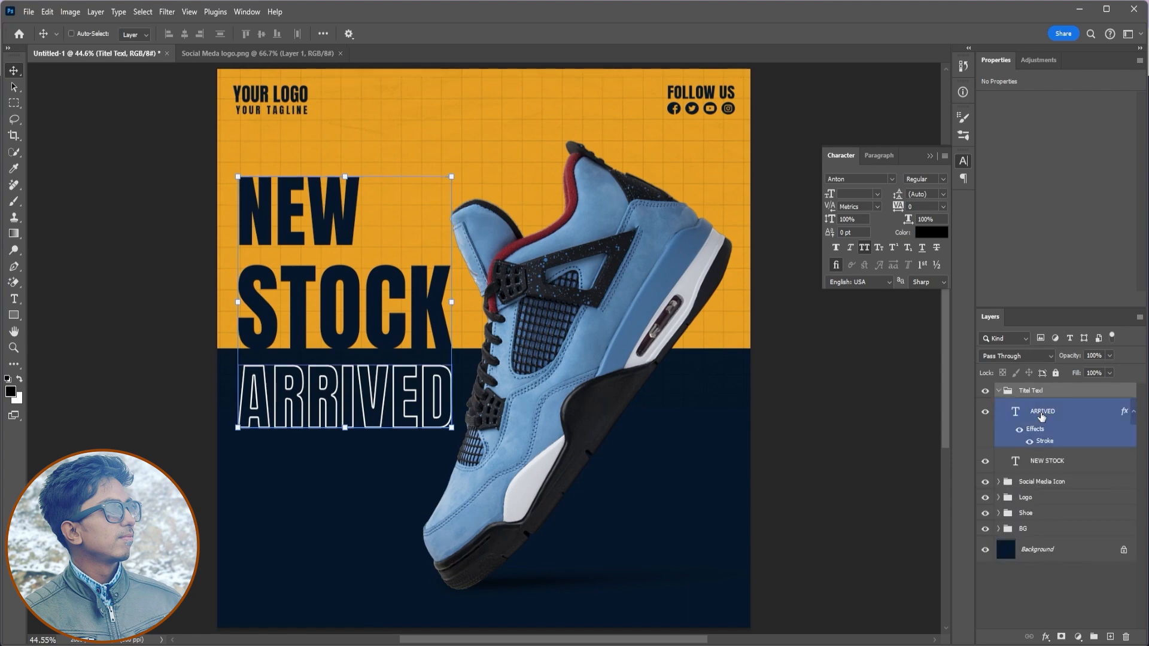
{"action": "left_click", "coordinate": [1053, 411]}
{"action": "key", "text": "ctrl+t"}
{"action": "left_click_drag", "start_coordinate": [468, 450], "coordinate": [405, 431]}
{"action": "left_click", "coordinate": [596, 36]}
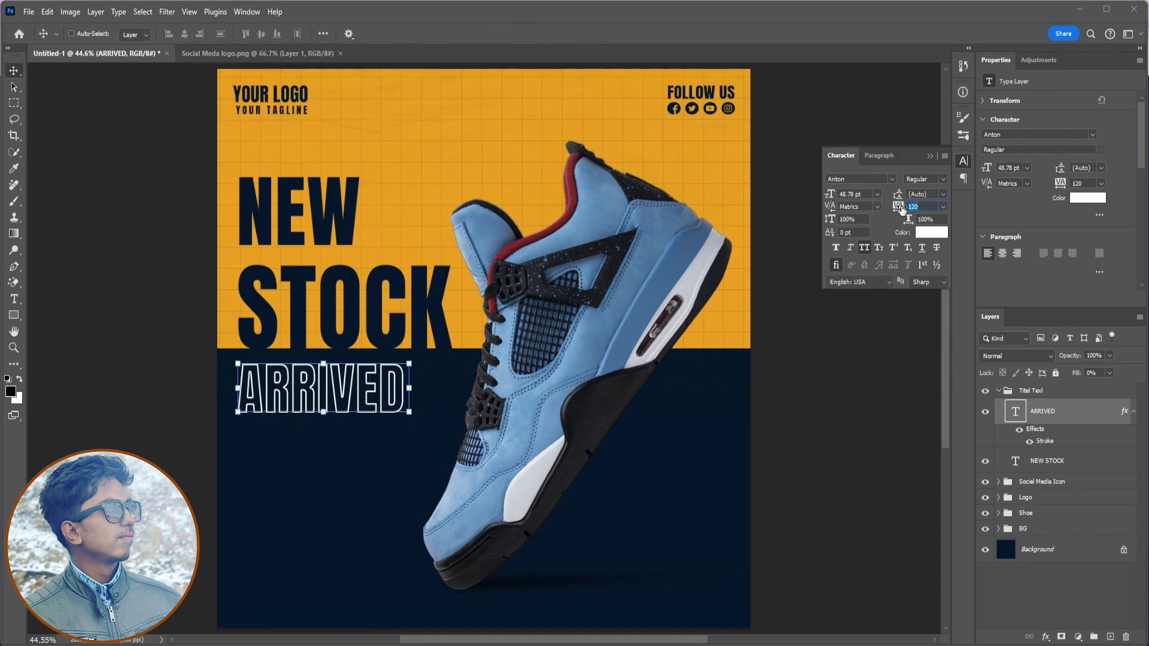
Set the "ARRIVED" tracking to 160 and move the word slightly down from the navy edge.
{"action": "left_click_drag", "start_coordinate": [898, 207], "coordinate": [901, 209]}
{"action": "left_click", "coordinate": [1036, 589]}
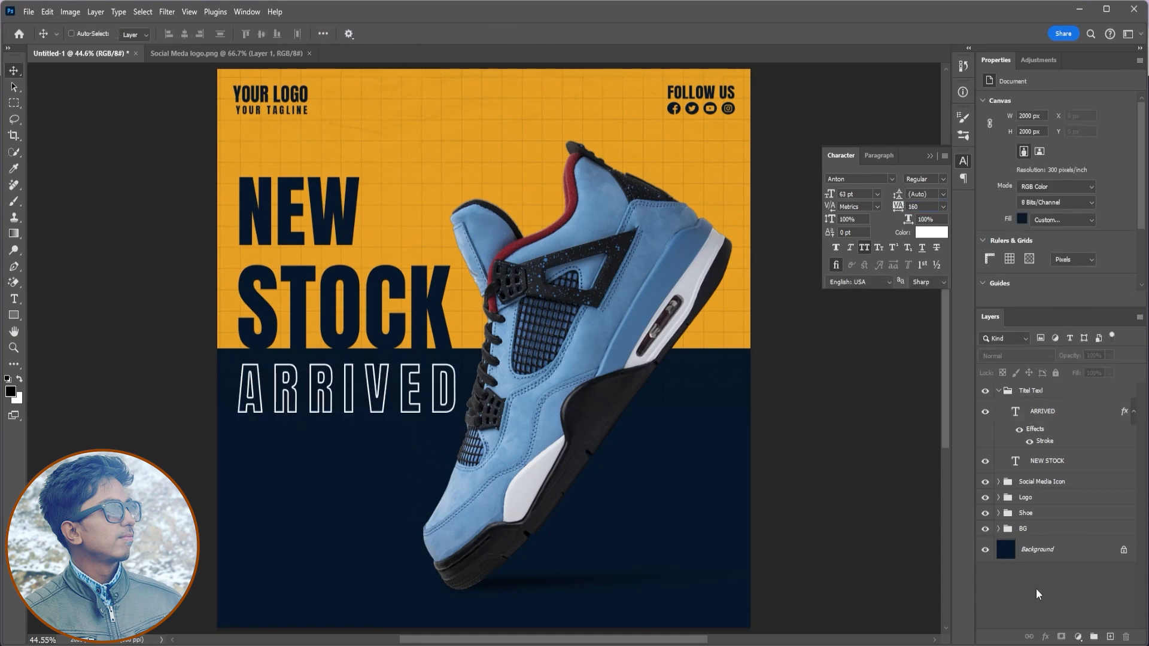
{"action": "left_click", "coordinate": [1042, 424]}
{"action": "left_click_drag", "start_coordinate": [419, 389], "coordinate": [420, 402]}
Scale the "NEW STOCK" and "ARRIVED" texts down slightly together and shift them a little to the right.
{"action": "left_click", "coordinate": [443, 302], "text": "ctrl+shift"}
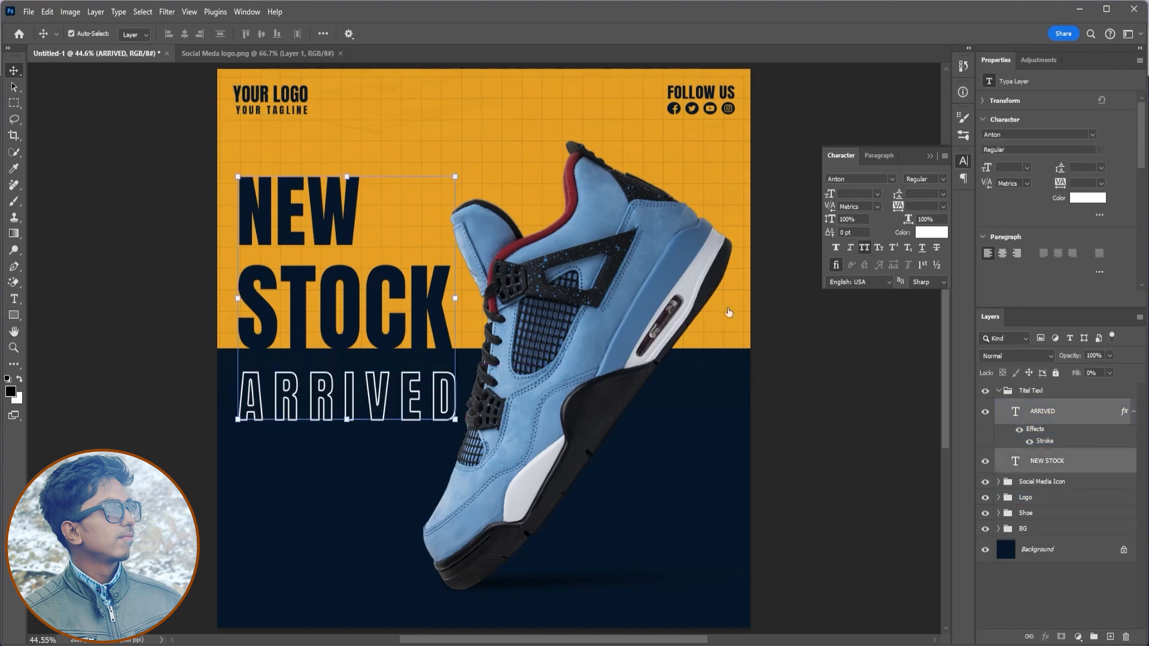
{"action": "left_click_drag", "start_coordinate": [455, 178], "coordinate": [450, 182]}
{"action": "left_click", "coordinate": [595, 34]}
{"action": "left_click_drag", "start_coordinate": [395, 328], "coordinate": [400, 328]}
{"action": "left_click", "coordinate": [998, 392]}
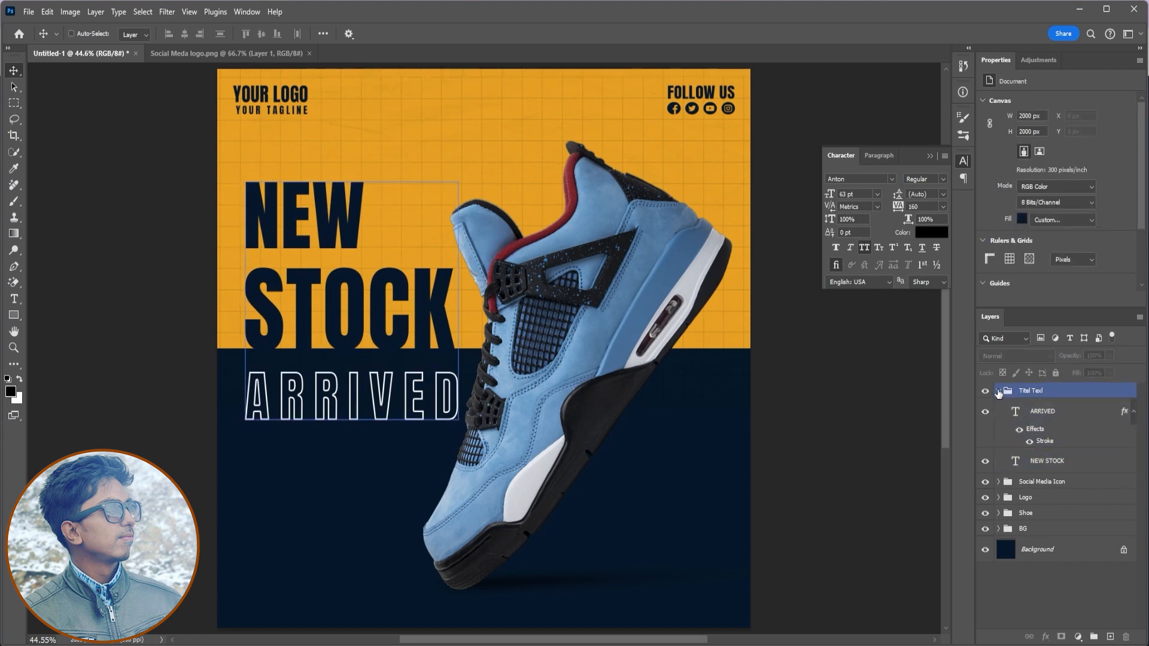
{"action": "left_click", "coordinate": [998, 392]}
Draw a white-filled rectangle about 1140 × 70 px from the end of "ARRIVED" past the canvas's right edge.
{"action": "left_click", "coordinate": [14, 315]}
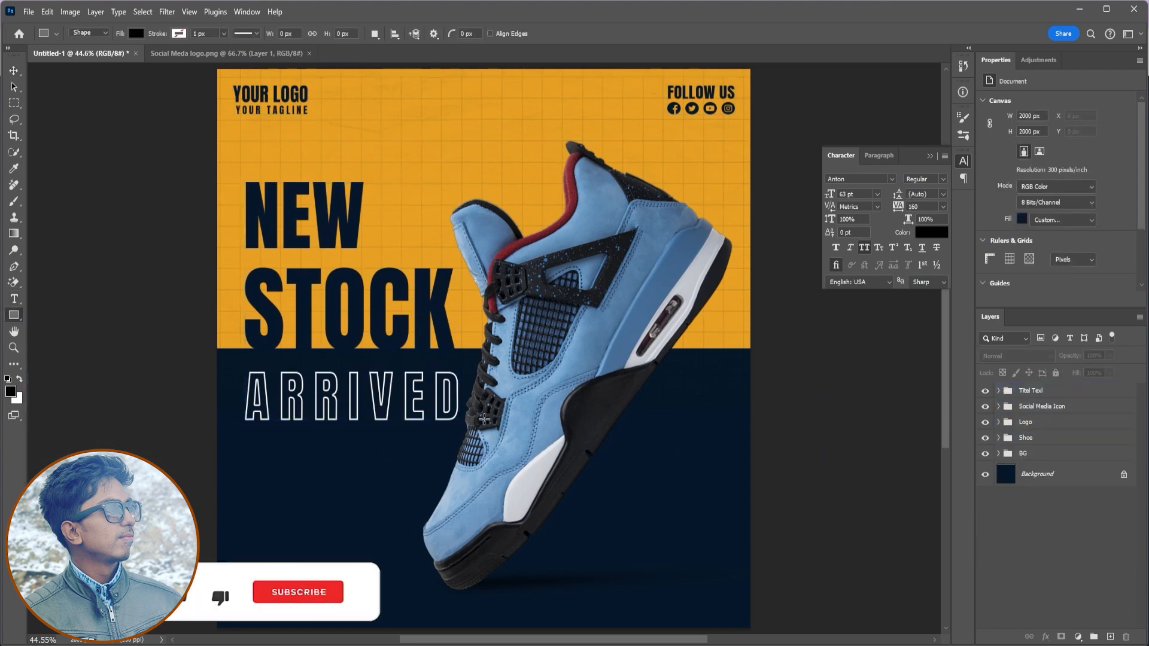
{"action": "left_click_drag", "start_coordinate": [461, 387], "coordinate": [760, 407]}
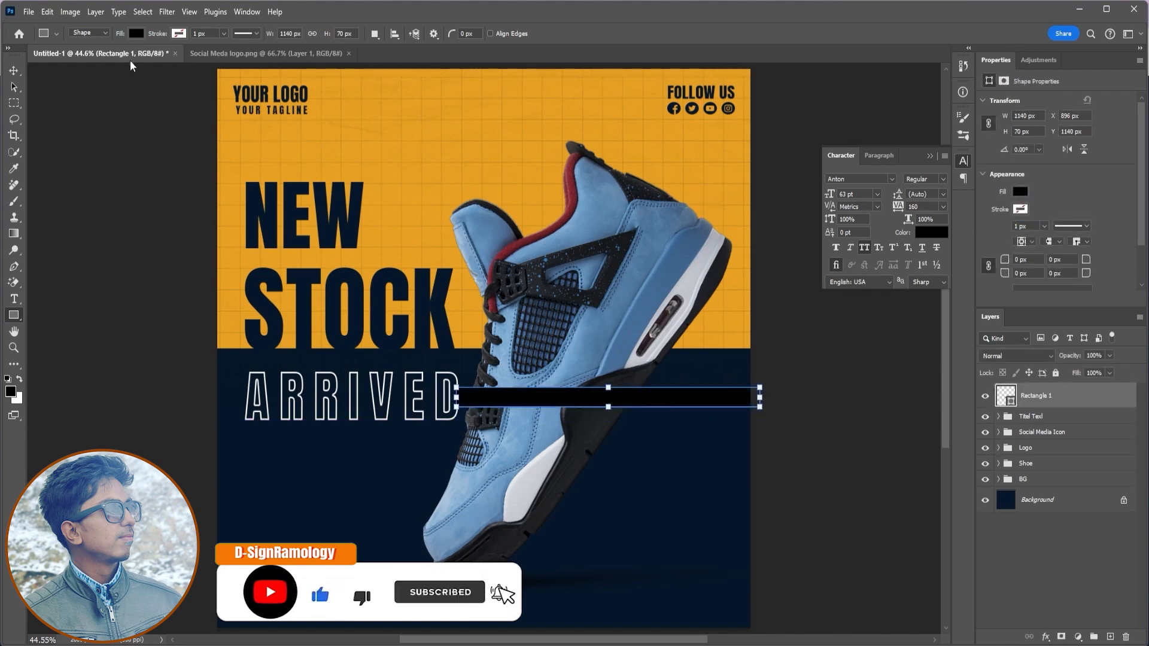
{"action": "left_click", "coordinate": [137, 33]}
{"action": "left_click", "coordinate": [75, 60]}
{"action": "left_click", "coordinate": [1004, 533]}
Place the rectangle layer between the Shoe and BG groups and shift it slightly right to start at the end of "ARRIVED".
{"action": "left_click_drag", "start_coordinate": [1033, 395], "coordinate": [1032, 471]}
{"action": "left_click", "coordinate": [1040, 569]}
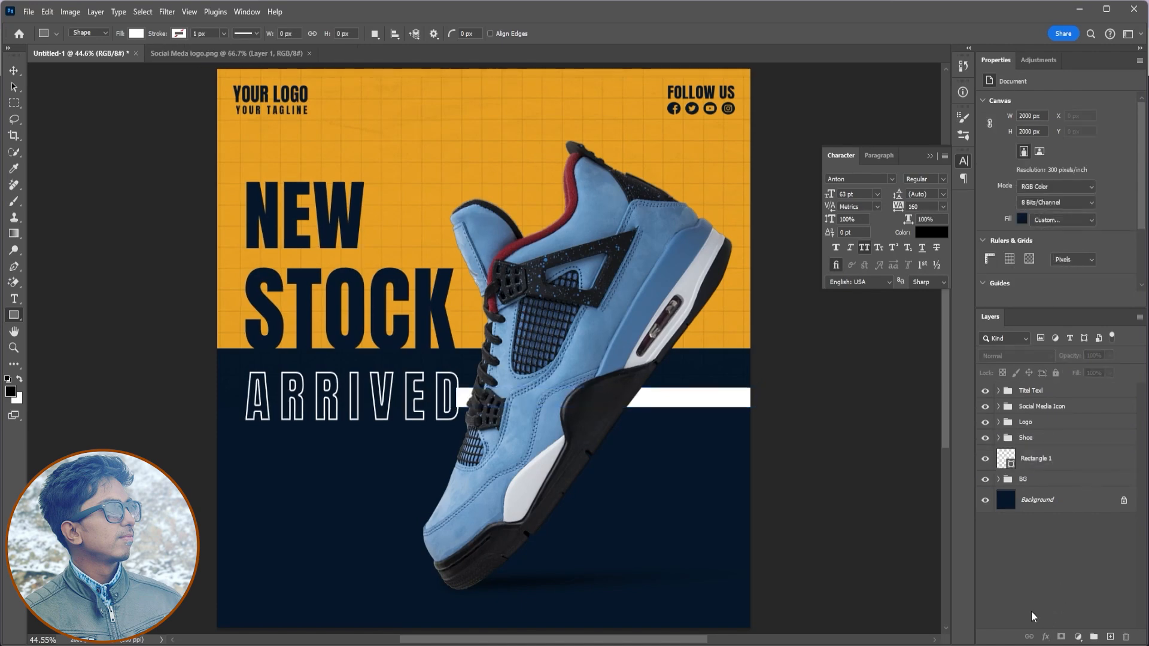
{"action": "left_click", "coordinate": [1052, 467]}
{"action": "key", "text": "v"}
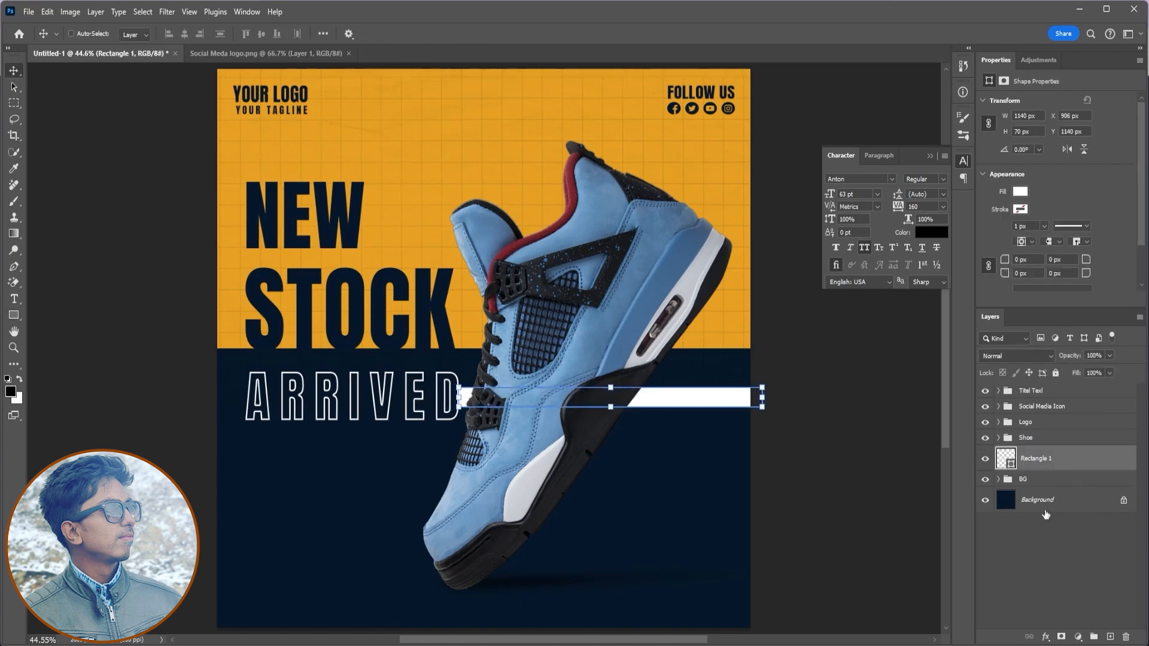
{"action": "left_click", "coordinate": [1039, 570]}
{"action": "scroll", "coordinate": [437, 443], "scroll_direction": "up", "scroll_amount": 5}
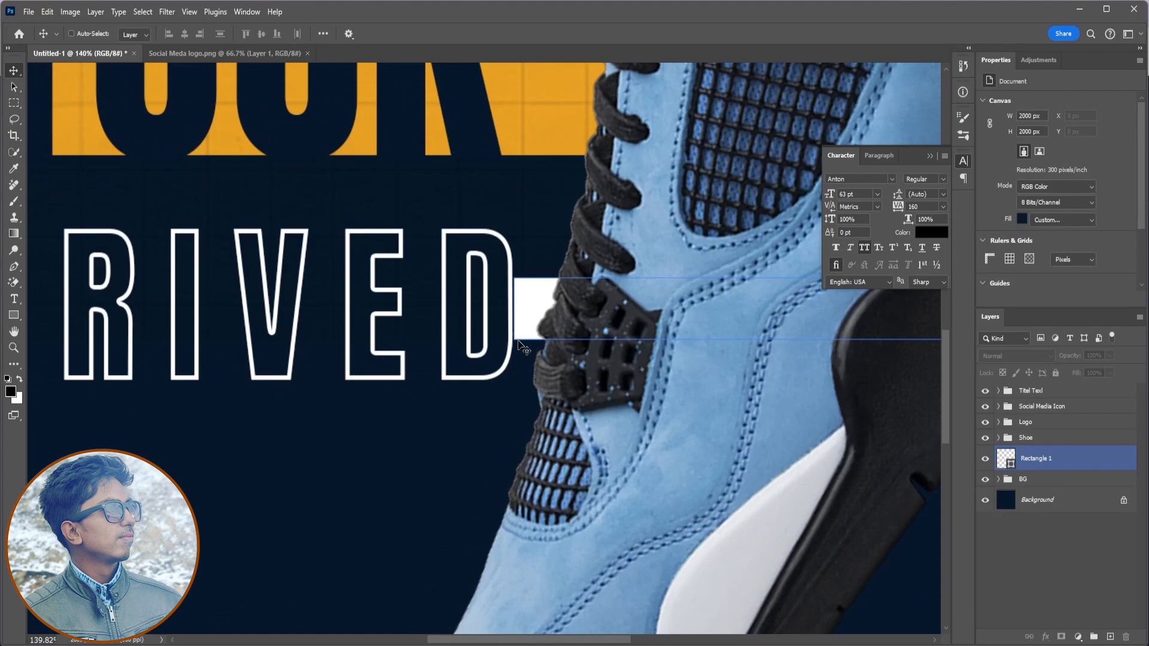
{"action": "left_click", "coordinate": [1052, 467]}
{"action": "left_click", "coordinate": [1047, 557]}
{"action": "scroll", "coordinate": [742, 482], "scroll_direction": "down", "scroll_amount": 5}
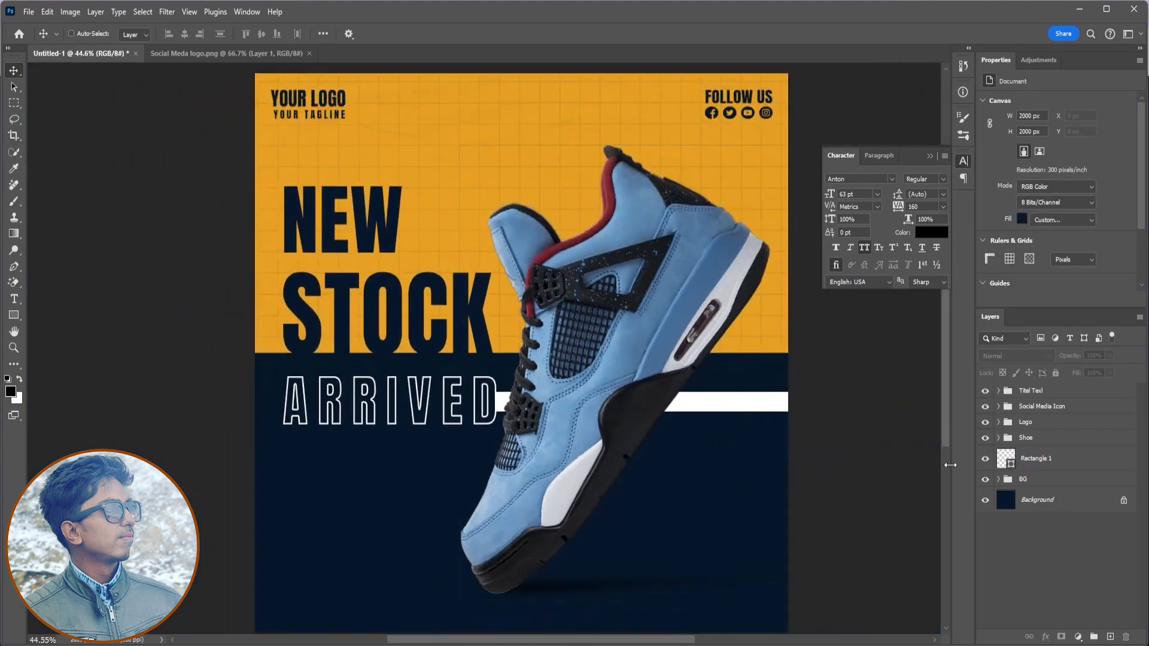
Choose the Rectangle tool and set the background colour to the canvas orange, e8a123.
{"action": "right_click", "coordinate": [14, 315]}
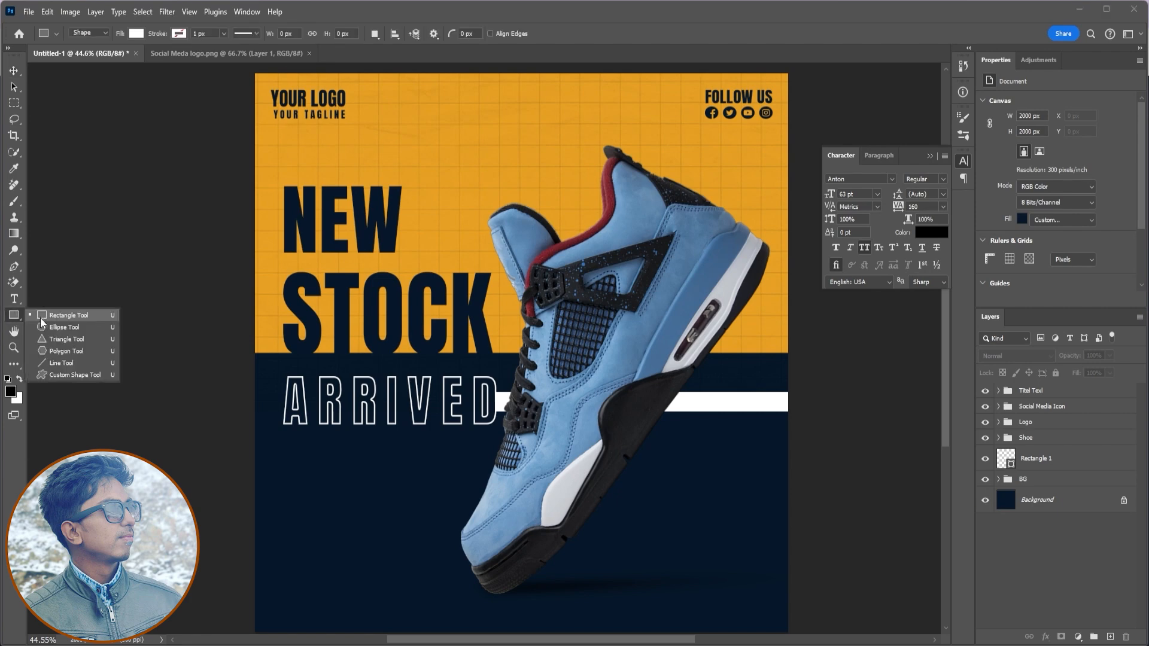
{"action": "left_click", "coordinate": [45, 317]}
{"action": "left_click", "coordinate": [16, 397]}
{"action": "left_click", "coordinate": [598, 132]}
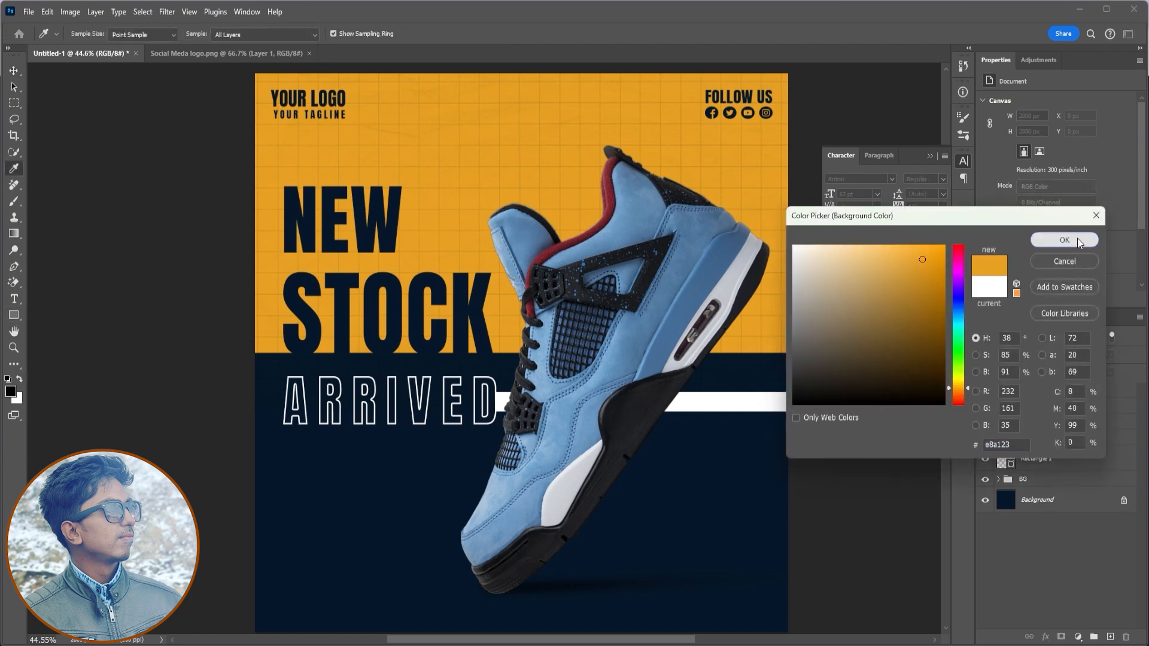
{"action": "left_click", "coordinate": [1060, 240]}
Draw a rectangle about 501 × 91 px below "ARRIVED" with fully rounded corners and fill it with the canvas orange.
{"action": "left_click", "coordinate": [300, 460]}
{"action": "key", "text": "Escape"}
{"action": "left_click_drag", "start_coordinate": [303, 482], "coordinate": [436, 509]}
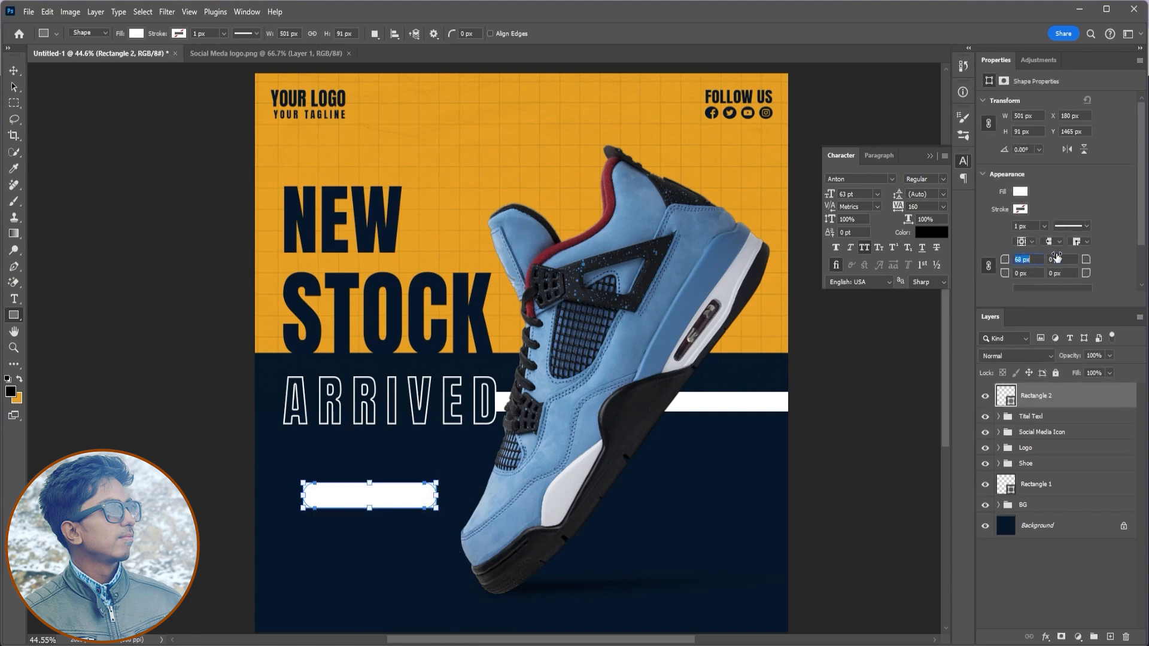
{"action": "left_click", "coordinate": [1019, 191]}
{"action": "left_click", "coordinate": [995, 259]}
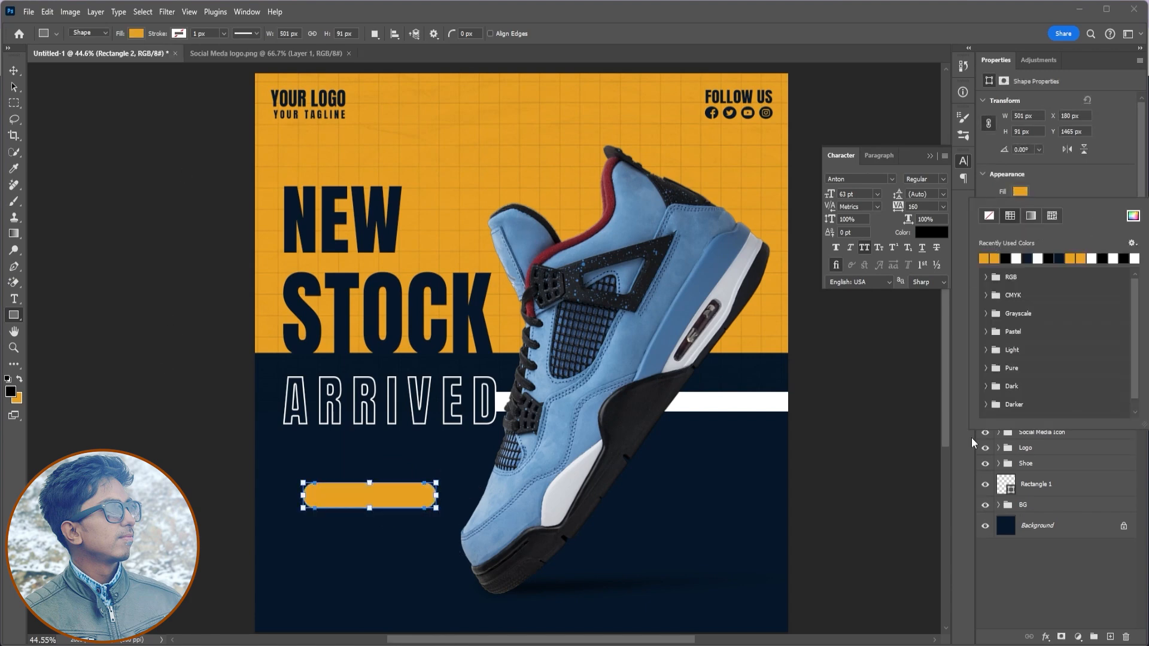
{"action": "key", "text": "Return"}
Add the text "SHOP NOW" below the orange rounded bar.
{"action": "key", "text": "t"}
{"action": "left_click", "coordinate": [369, 568]}
{"action": "type", "text": "SHOP NOW"}
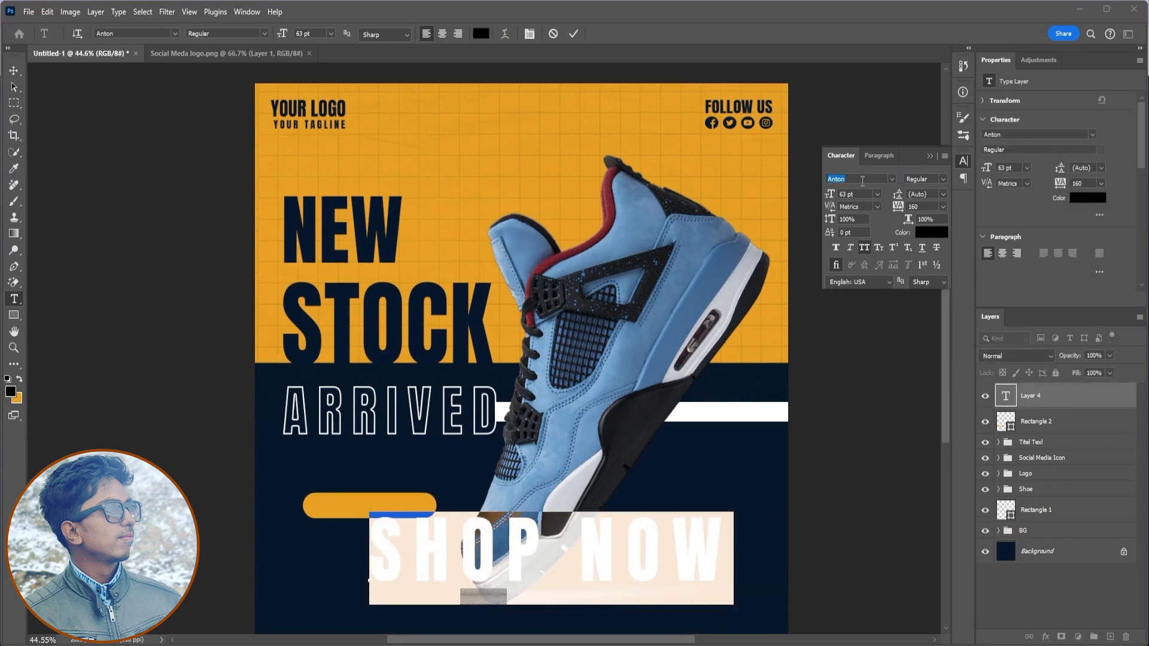
Try the Signatie, Anton and Segoe UI Emoji fonts on the "SHOP NOW" text.
{"action": "type", "text": "Signatie"}
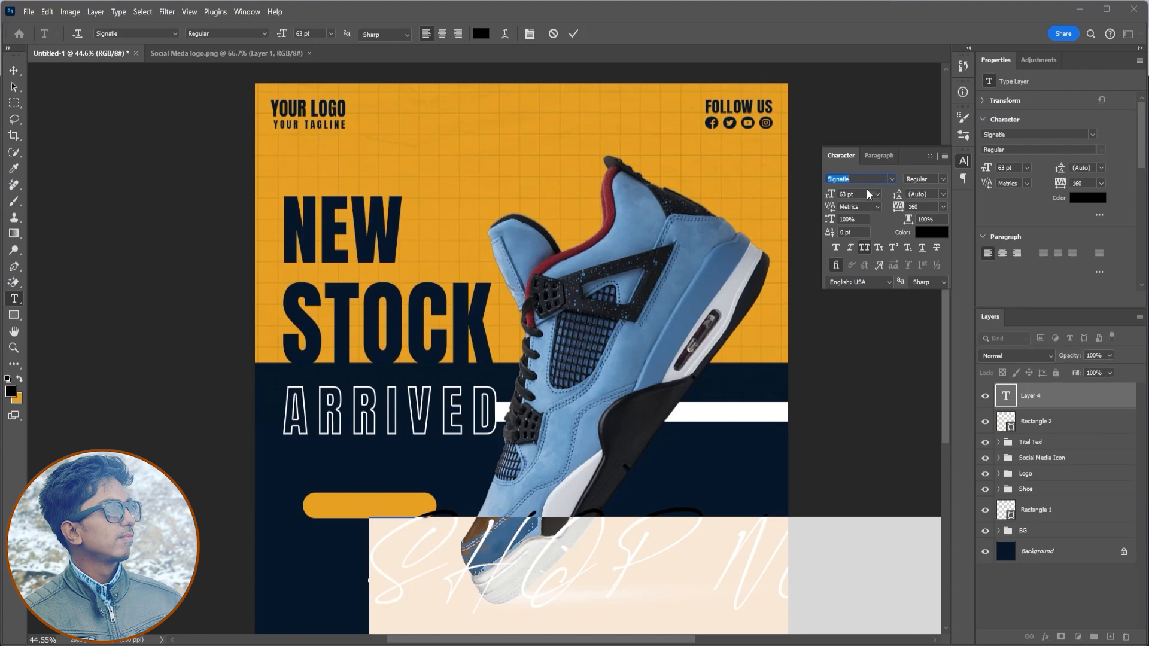
{"action": "type", "text": "Anton"}
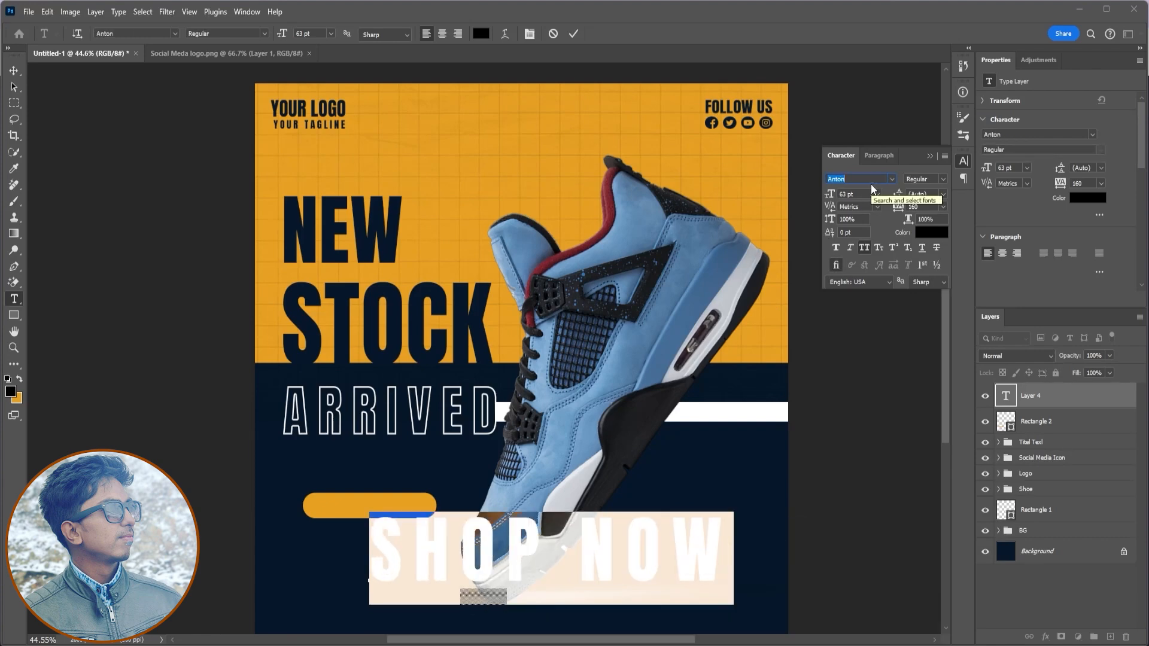
{"action": "key", "text": "Up"}
{"action": "key", "text": "Up"}
{"action": "key", "text": "Up"}
{"action": "key", "text": "Up"}
{"action": "key", "text": "Up"}
{"action": "key", "text": "Up"}
Set the "SHOP NOW" tracking to 0 and finish editing the text.
{"action": "key", "text": "Tab"}
{"action": "key", "text": "Tab"}
{"action": "key", "text": "Tab"}
{"action": "key", "text": "Tab"}
{"action": "key", "text": "Tab"}
{"action": "type", "text": "0"}
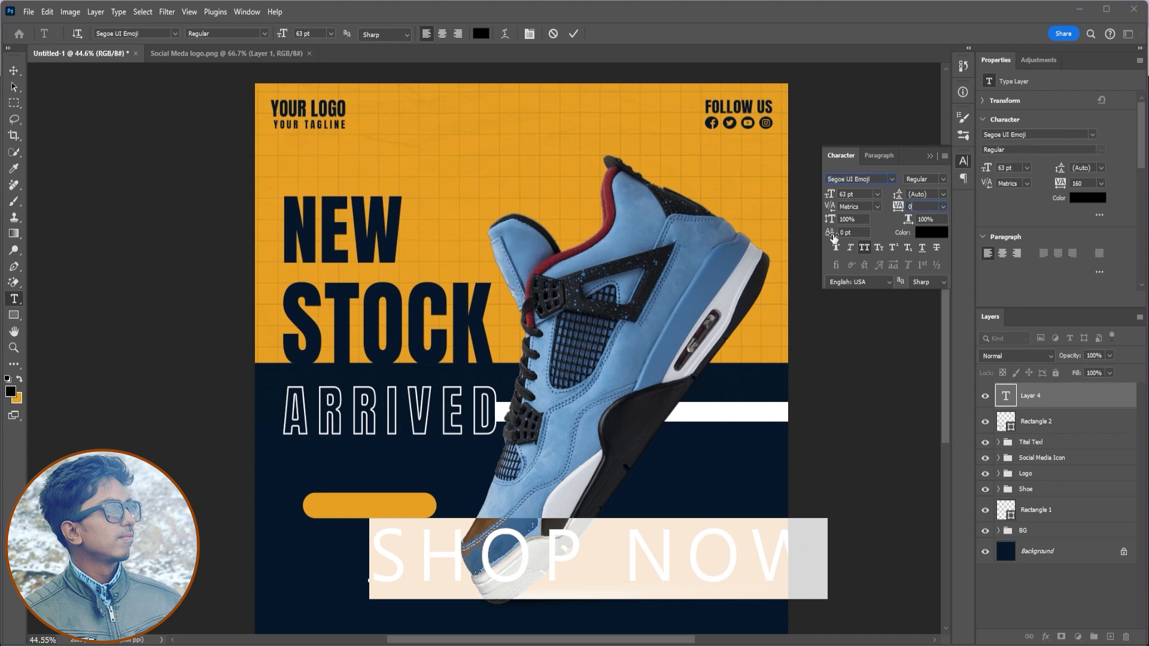
{"action": "key", "text": "Return"}
{"action": "left_click", "coordinate": [574, 33]}
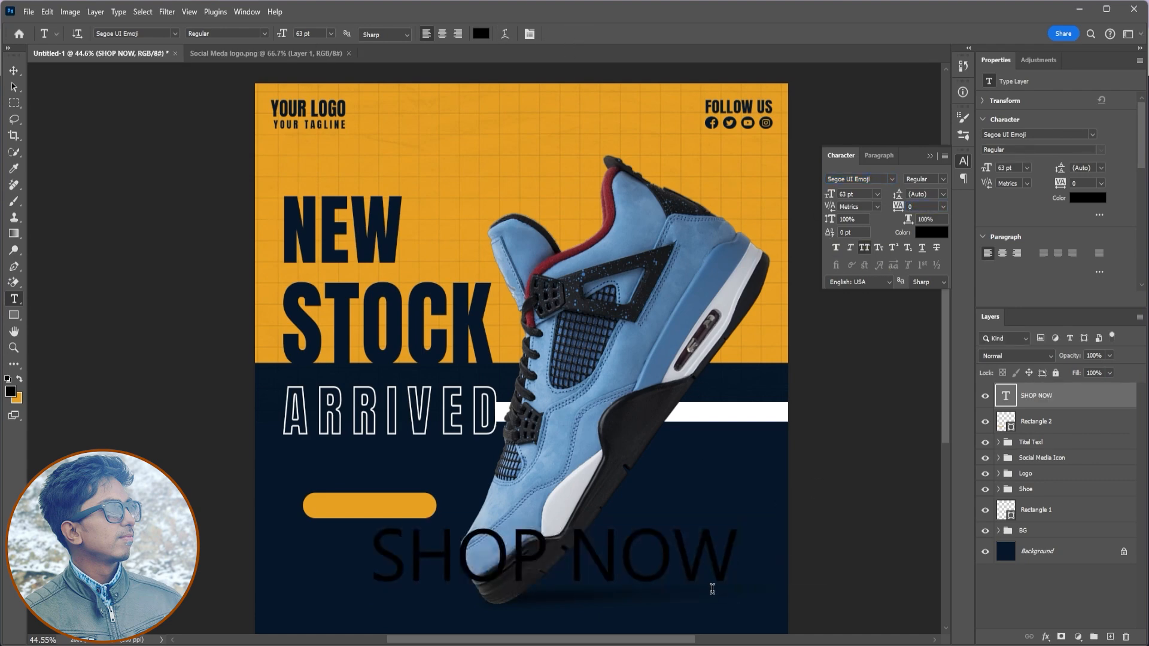
Scale "SHOP NOW" down to about 10.94 pt and place it on the orange rounded bar.
{"action": "key", "text": "ctrl+t"}
{"action": "left_click_drag", "start_coordinate": [713, 584], "coordinate": [361, 507]}
{"action": "key", "text": "Return"}
Try several other fonts on "SHOP NOW", including Abhaya Libre SemiBold, Agency FB, alagambe and Anton.
{"action": "type", "text": "a"}
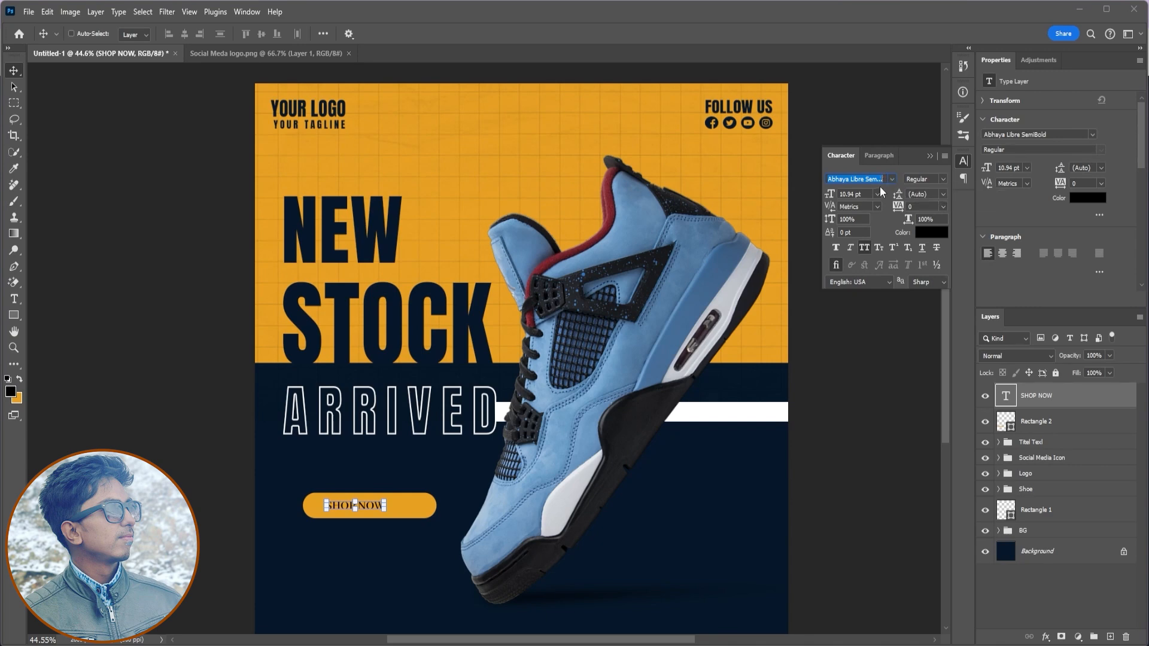
{"action": "type", "text": "c"}
{"action": "type", "text": "k"}
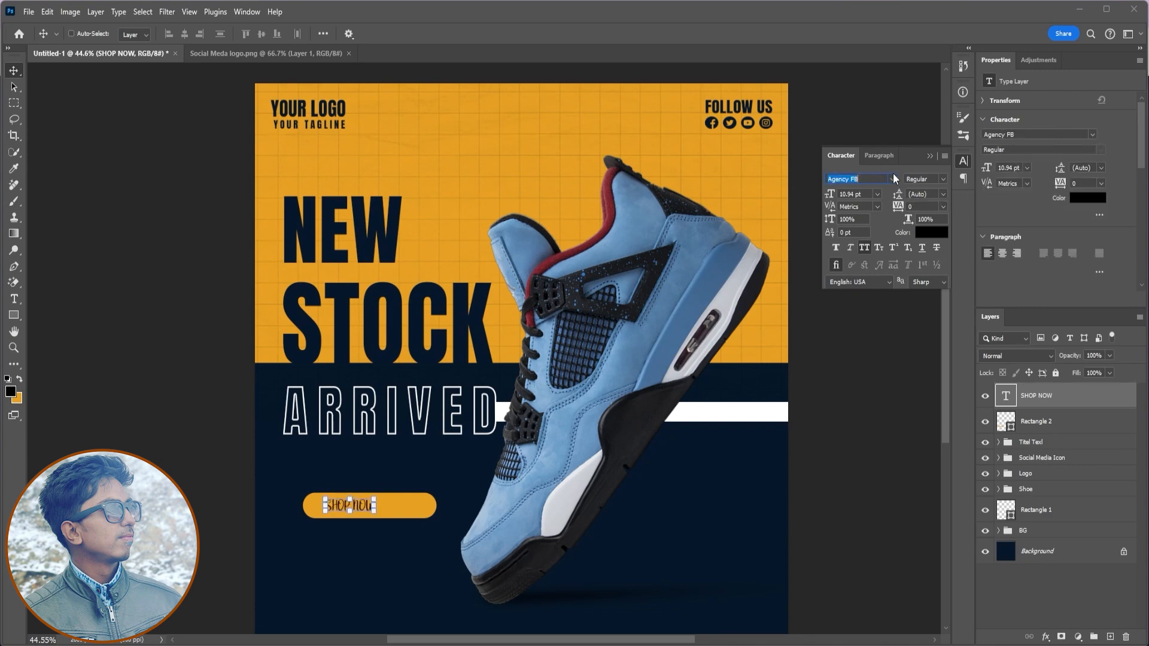
{"action": "key", "text": "Down"}
{"action": "key", "text": "Down"}
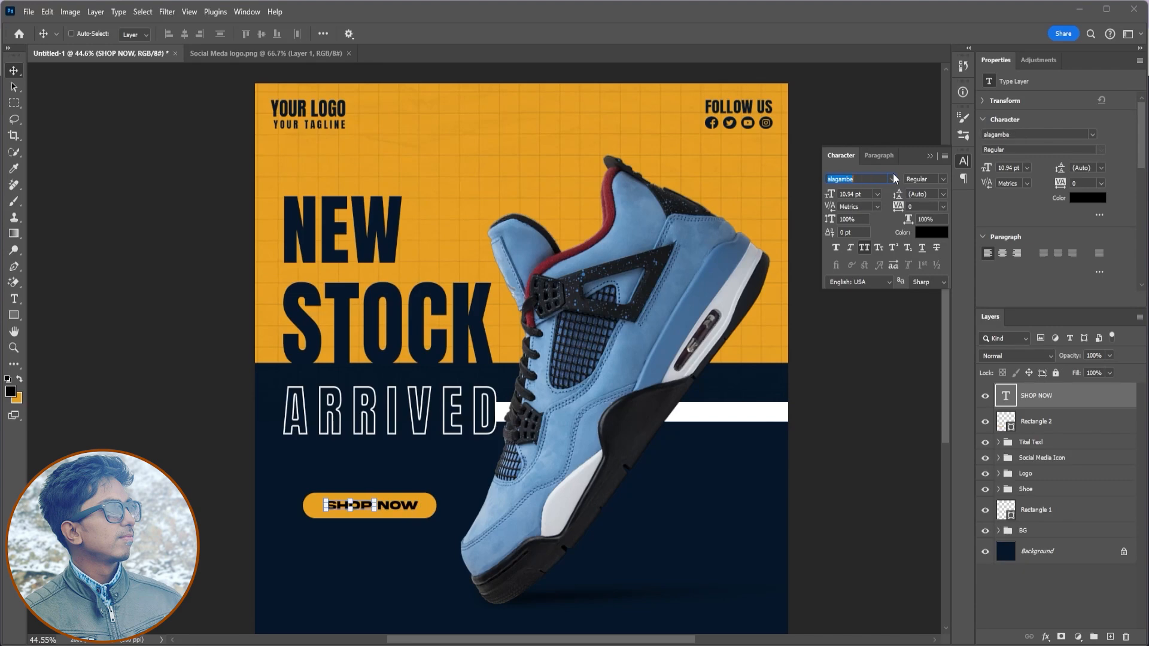
{"action": "key", "text": "Down"}
{"action": "key", "text": "Down"}
{"action": "key", "text": "Down"}
{"action": "key", "text": "Down"}
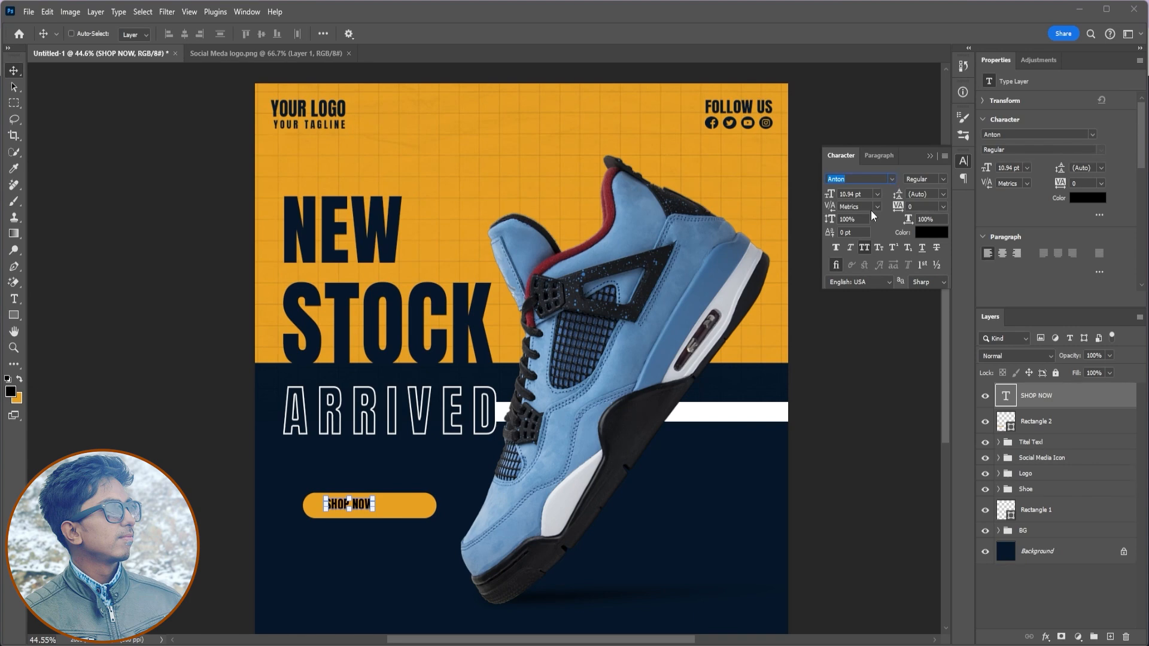
Set the "SHOP NOW" font to Montserrat Bold and its colour to the background's dark navy.
{"action": "type", "text": "Montserrat"}
{"action": "key", "text": "Down"}
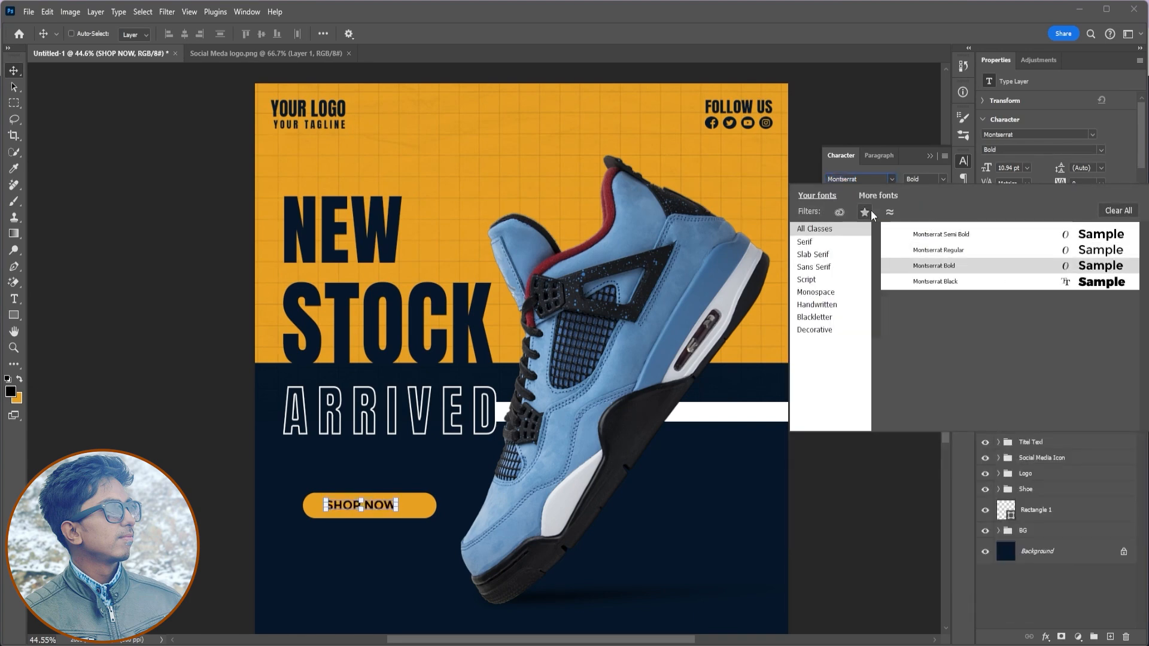
{"action": "key", "text": "Return"}
{"action": "left_click", "coordinate": [914, 227]}
{"action": "left_click", "coordinate": [1064, 239]}
Scale "SHOP NOW" up to about 454 × 83 px so it nearly fills the orange bar.
{"action": "key", "text": "ctrl+t"}
{"action": "mouse_move", "coordinate": [397, 511]}
{"action": "left_mouse_down"}
{"action": "mouse_move", "coordinate": [446, 524]}
{"action": "mouse_move", "coordinate": [413, 509]}
{"action": "left_mouse_up"}
{"action": "left_click", "coordinate": [595, 33]}
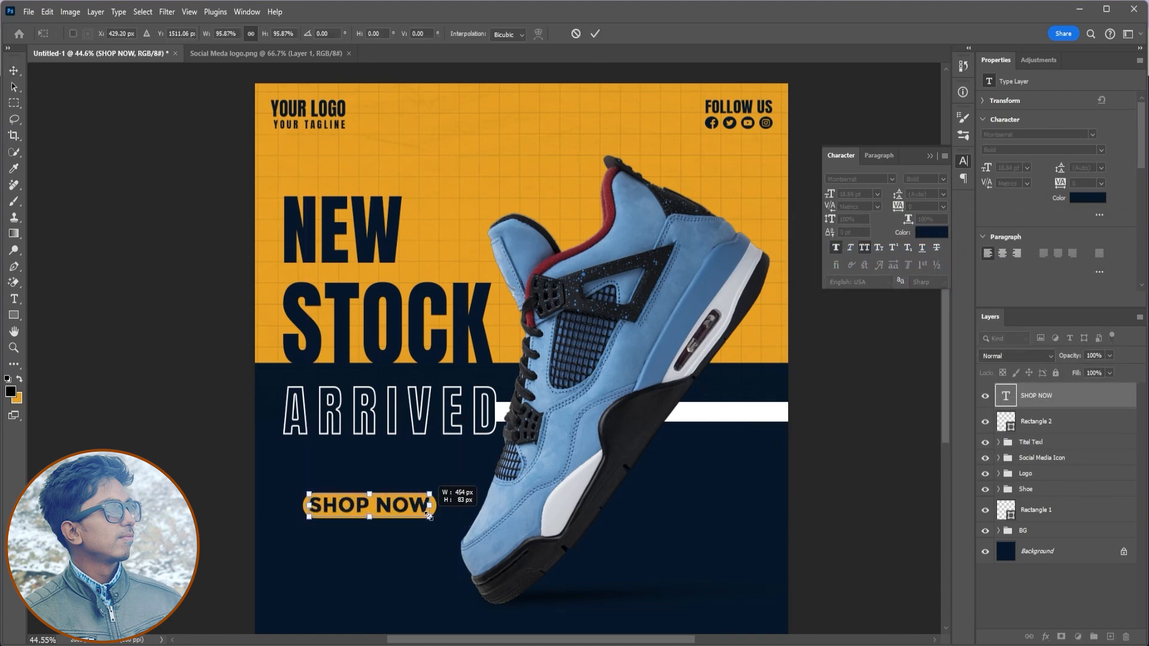
Centre "SHOP NOW" and the orange bar on each other and move both slightly up together.
{"action": "left_click", "coordinate": [306, 508], "text": "ctrl+shift"}
{"action": "left_click", "coordinate": [262, 35]}
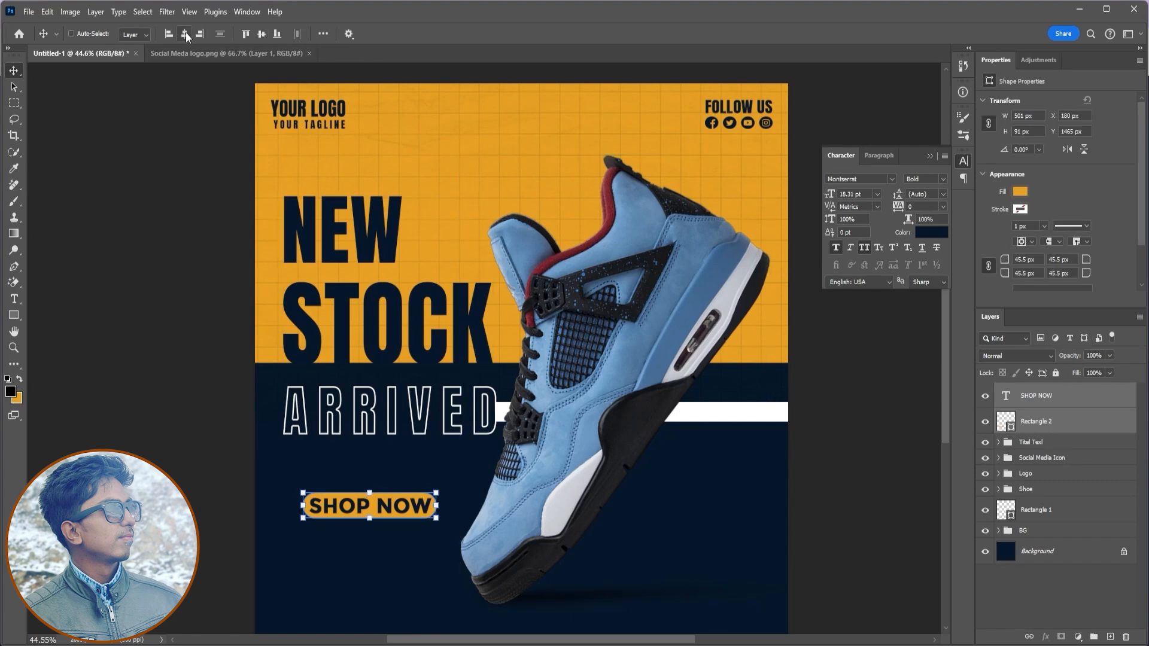
{"action": "left_click_drag", "start_coordinate": [430, 519], "coordinate": [430, 505]}
Add a Multiply drop shadow at 34% opacity to the orange bar, with its distance and size reduced.
{"action": "left_click", "coordinate": [1053, 421]}
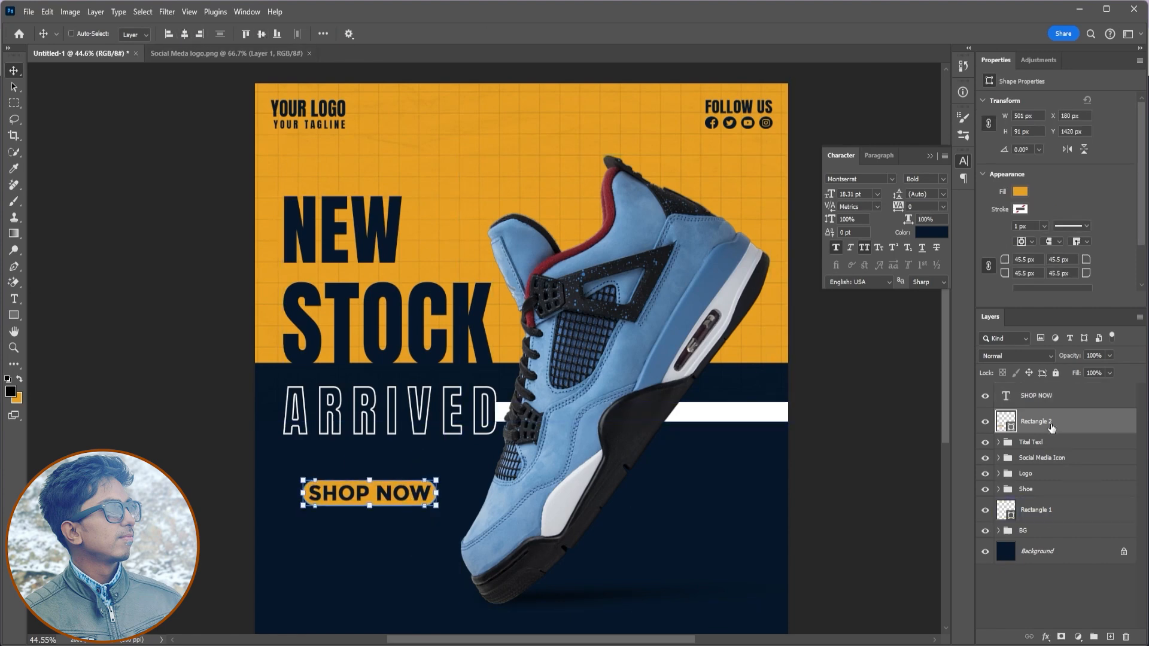
{"action": "left_click", "coordinate": [1045, 637]}
{"action": "left_click", "coordinate": [1017, 631]}
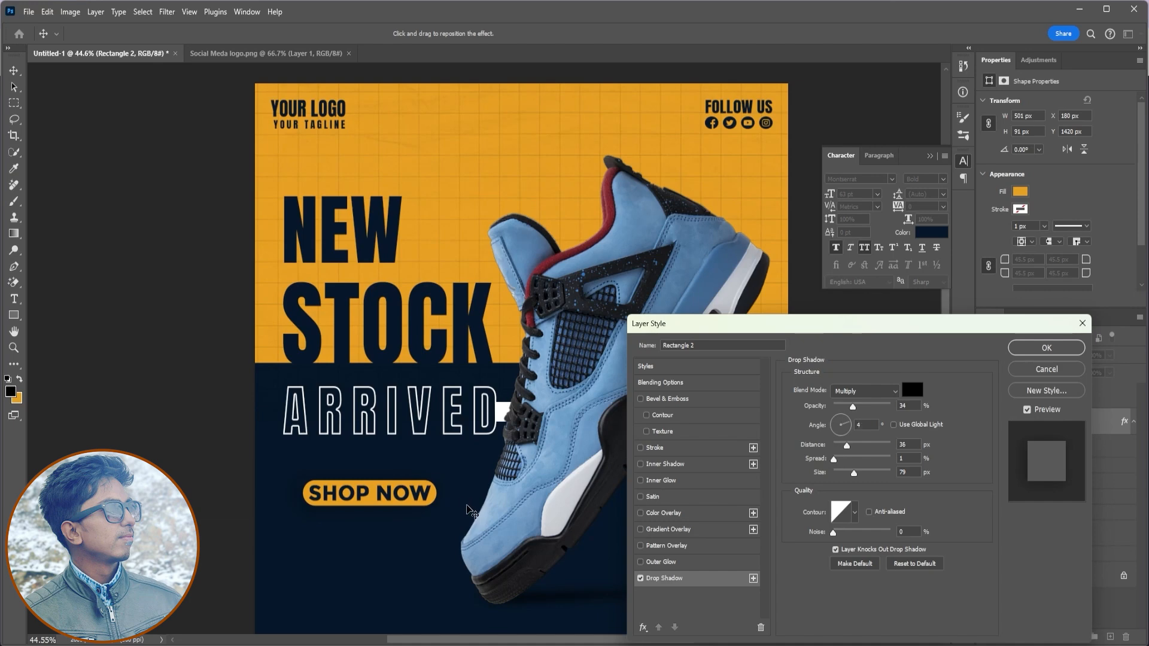
{"action": "left_click_drag", "start_coordinate": [494, 457], "coordinate": [496, 460]}
{"action": "left_click_drag", "start_coordinate": [845, 446], "coordinate": [829, 446]}
{"action": "left_click_drag", "start_coordinate": [853, 473], "coordinate": [712, 448]}
{"action": "left_click", "coordinate": [1052, 350]}
Align the button with the headline's left edge and group its text and bar layers as "Shop Now".
{"action": "left_click_drag", "start_coordinate": [396, 495], "coordinate": [376, 498]}
{"action": "left_click", "coordinate": [28, 11]}
{"action": "left_click", "coordinate": [88, 22]}
{"action": "key", "text": "ctrl+g"}
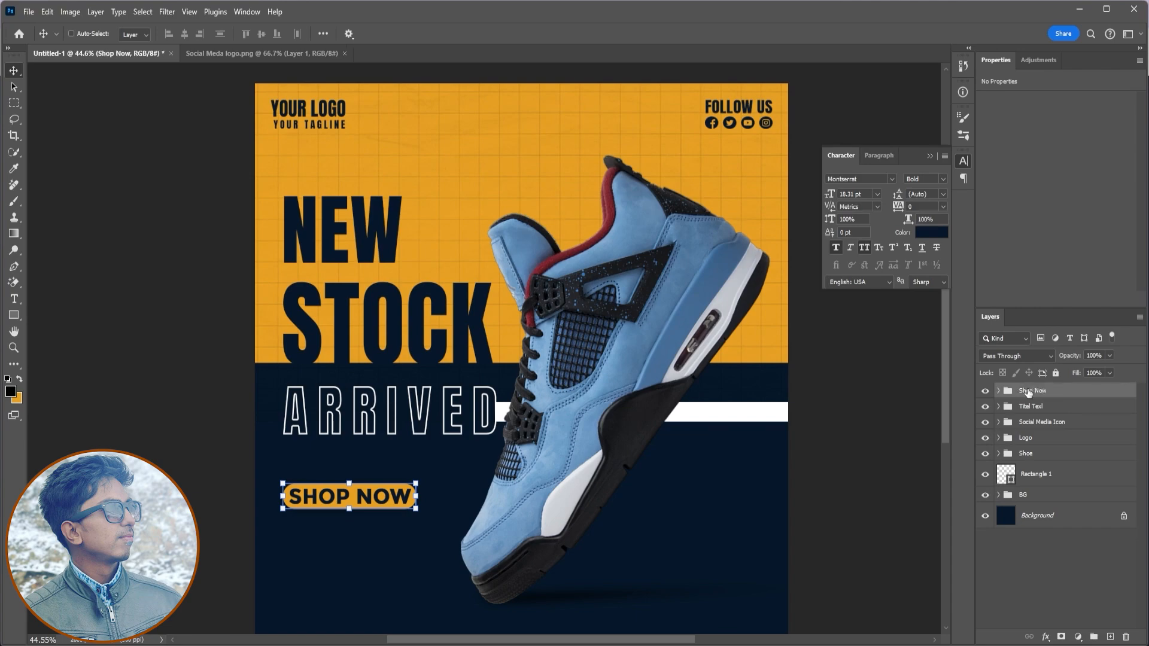
Open Arrow.png and bring the arrow into the post design, directly above the white bar's layer.
{"action": "left_click", "coordinate": [1036, 474]}
{"action": "left_click", "coordinate": [28, 11]}
{"action": "left_click", "coordinate": [44, 27]}
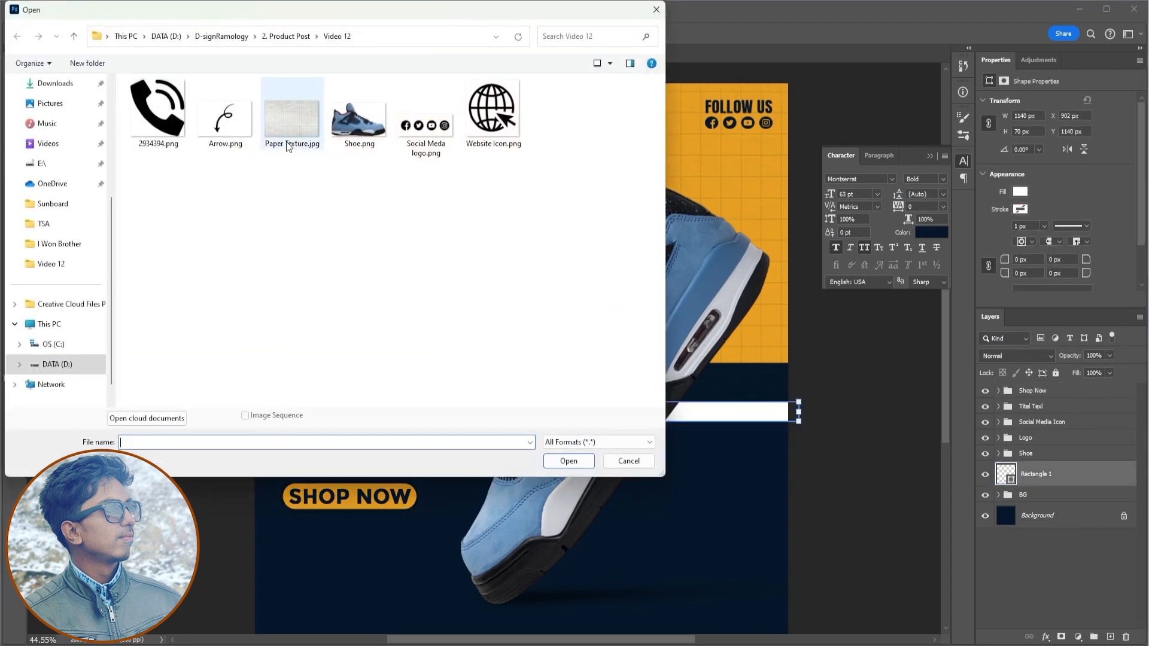
{"action": "double_click", "coordinate": [225, 109]}
{"action": "left_click_drag", "start_coordinate": [124, 60], "coordinate": [494, 526]}
Reorient and scale the arrow layer to about 280 × 462 px, pointing from the "SHOP NOW" button towards the shoe.
{"action": "right_click", "coordinate": [474, 492]}
{"action": "key", "text": "Escape"}
{"action": "key", "text": "ctrl+t"}
{"action": "right_click", "coordinate": [474, 477]}
{"action": "left_click", "coordinate": [507, 470]}
{"action": "left_click_drag", "start_coordinate": [543, 555], "coordinate": [550, 500]}
{"action": "left_click_drag", "start_coordinate": [427, 508], "coordinate": [419, 493]}
{"action": "left_click_drag", "start_coordinate": [487, 450], "coordinate": [497, 509]}
{"action": "left_click", "coordinate": [595, 33]}
Apply a white (ffffff) Color Overlay to the arrow layer.
{"action": "left_click", "coordinate": [1046, 637]}
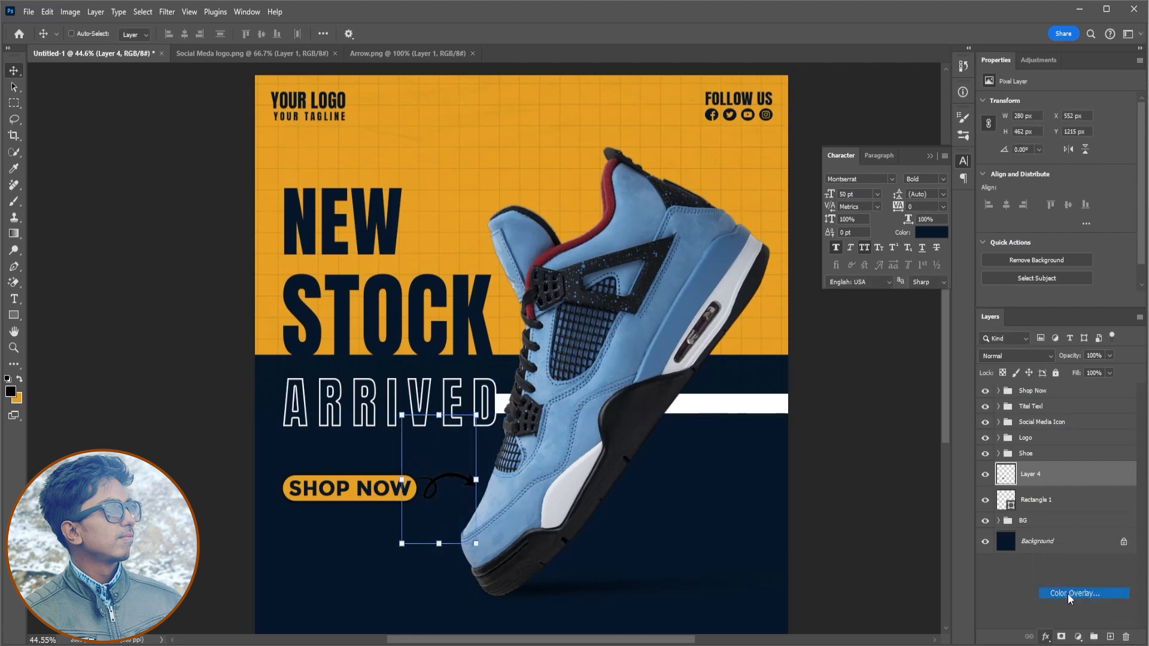
{"action": "left_click", "coordinate": [1072, 591]}
{"action": "left_click", "coordinate": [905, 400]}
{"action": "left_click_drag", "start_coordinate": [906, 401], "coordinate": [686, 170]}
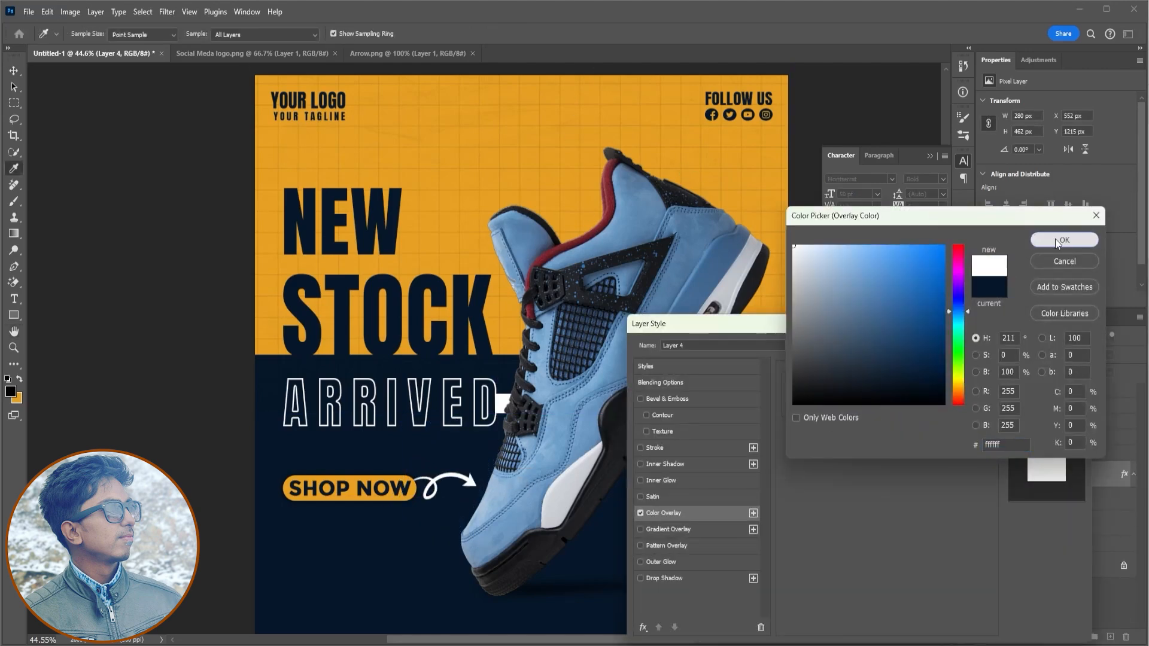
{"action": "left_click", "coordinate": [1063, 240]}
{"action": "left_click", "coordinate": [1040, 343]}
Scale the white arrow down to about 219 × 358 px and tilt it between the "SHOP NOW" button and the shoe's toe.
{"action": "left_click_drag", "start_coordinate": [446, 486], "coordinate": [455, 486]}
{"action": "left_click_drag", "start_coordinate": [488, 546], "coordinate": [536, 502]}
{"action": "left_click_drag", "start_coordinate": [424, 495], "coordinate": [423, 502]}
{"action": "left_click_drag", "start_coordinate": [457, 555], "coordinate": [454, 547]}
{"action": "key", "text": "Return"}
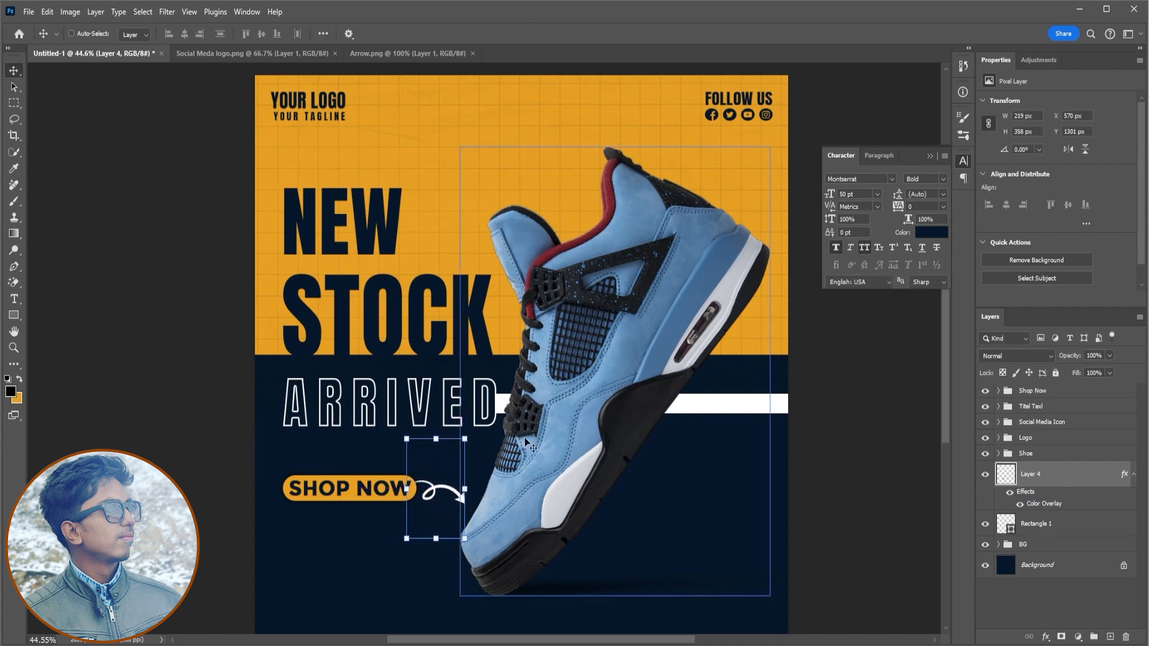
{"action": "left_click", "coordinate": [1023, 604]}
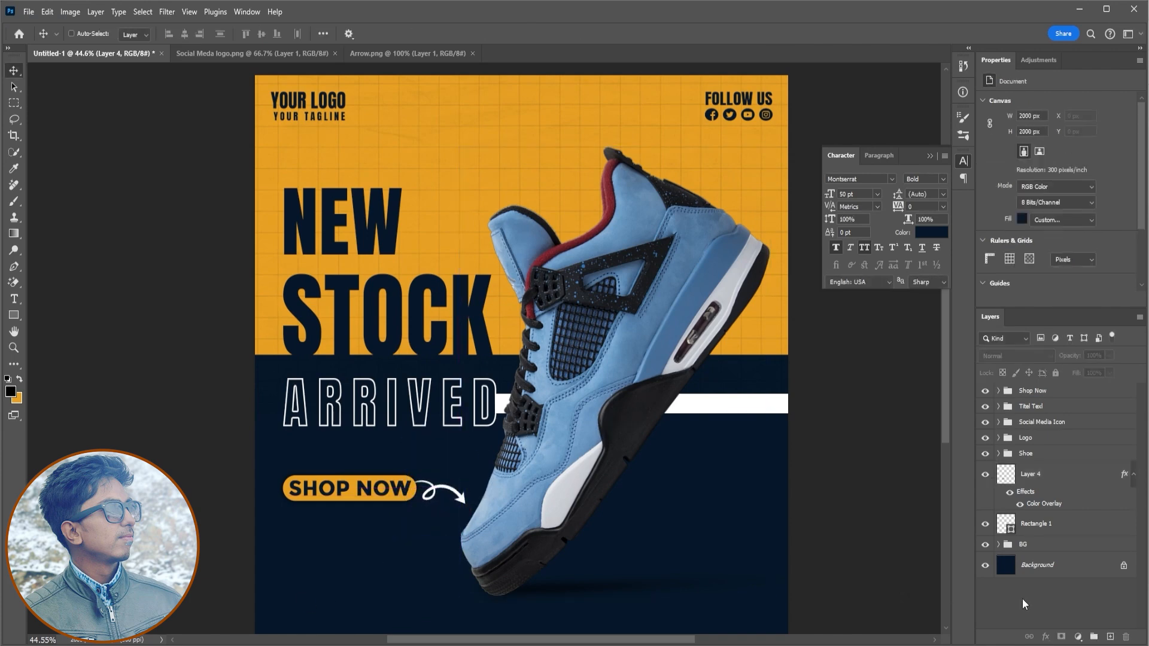
Add the two-line text "LIMITED EDITION" on the navy area beside the shoe's lower half.
{"action": "left_click", "coordinate": [15, 299]}
{"action": "left_click", "coordinate": [647, 502]}
{"action": "key", "text": "BackSpace"}
{"action": "type", "text": "LIMITED"}
{"action": "key", "text": "Return"}
{"action": "type", "text": "EDITION"}
Colour the "LIMITED EDITION" text orange e8a123 and set its size to 14 pt.
{"action": "key", "text": "ctrl+a"}
{"action": "left_click", "coordinate": [931, 232]}
{"action": "left_click", "coordinate": [778, 180]}
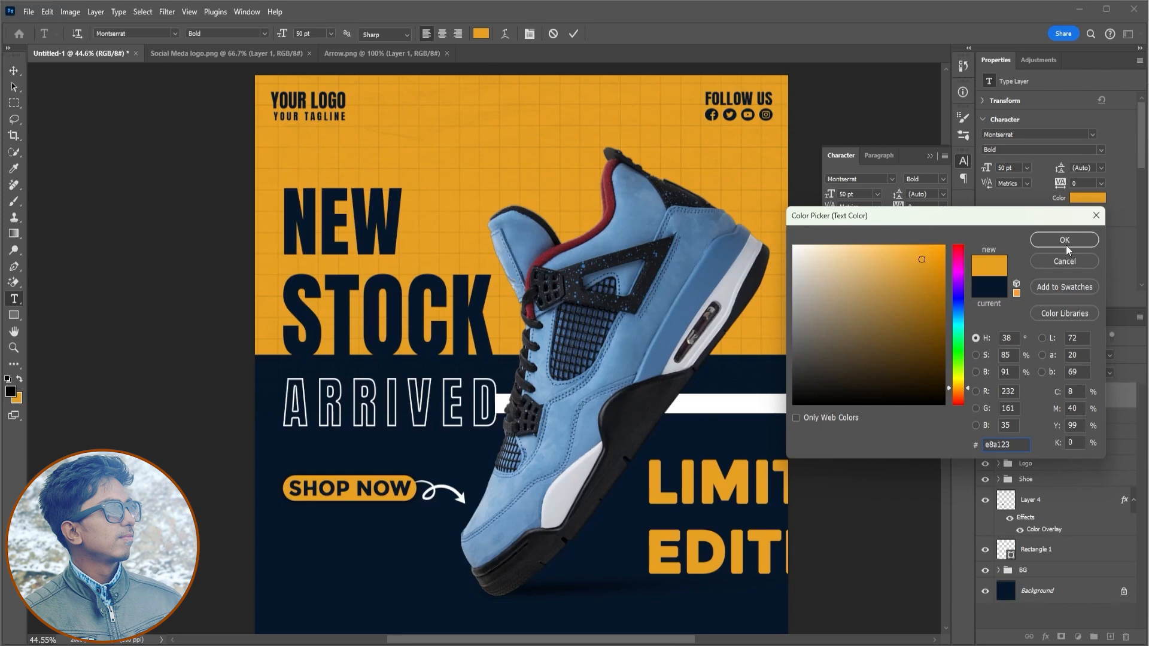
{"action": "left_click", "coordinate": [1064, 240]}
{"action": "left_click_drag", "start_coordinate": [829, 194], "coordinate": [807, 190]}
Preview various fonts on "LIMITED EDITION" and apply Armwarmer Regular.
{"action": "left_click", "coordinate": [873, 179]}
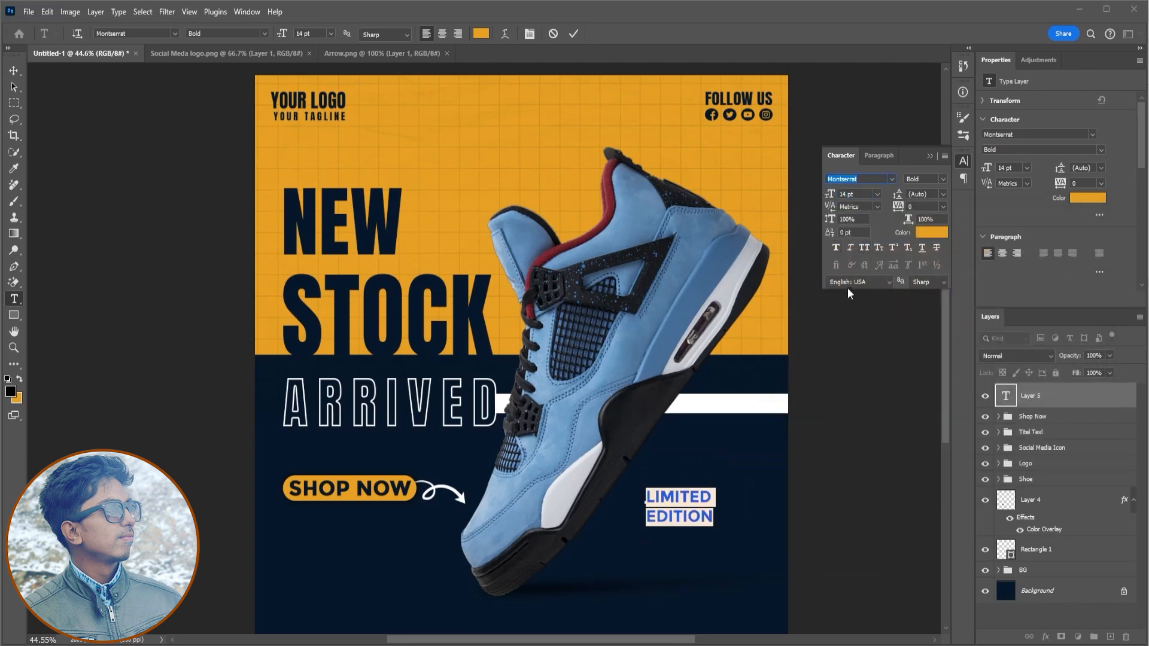
{"action": "key", "text": "Down"}
{"action": "key", "text": "Down"}
{"action": "key", "text": "Down"}
{"action": "key", "text": "Down"}
{"action": "key", "text": "Down"}
{"action": "key", "text": "Down"}
{"action": "key", "text": "Down"}
{"action": "key", "text": "Down"}
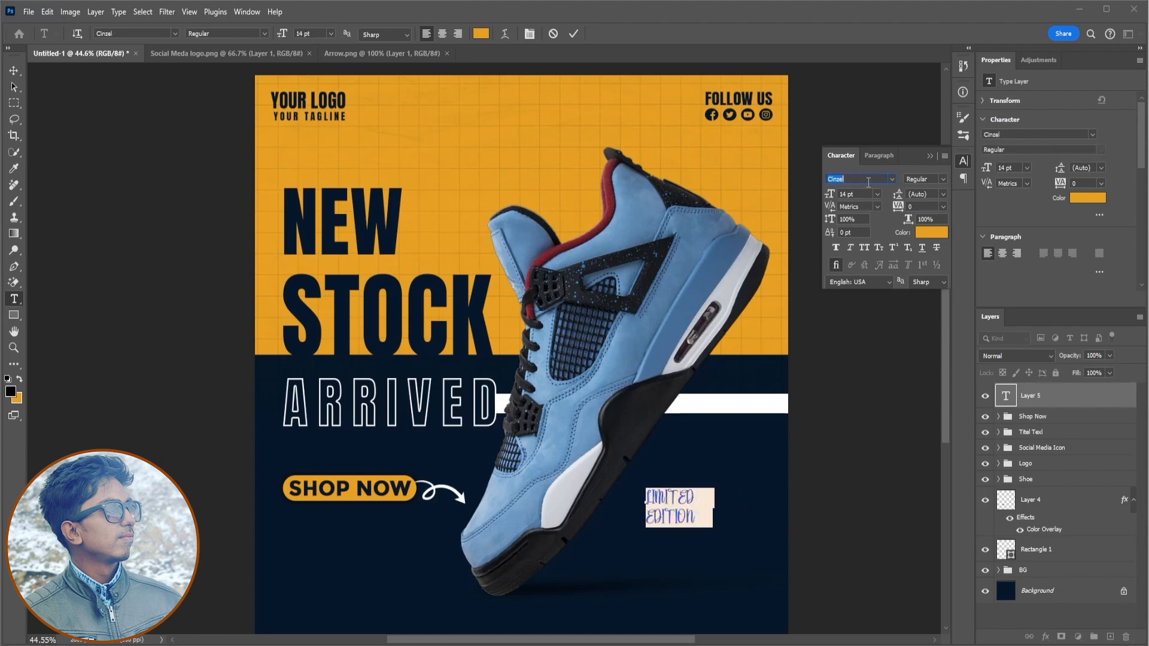
{"action": "key", "text": "Up"}
{"action": "key", "text": "Up"}
{"action": "key", "text": "Up"}
{"action": "key", "text": "Up"}
{"action": "key", "text": "Up"}
{"action": "key", "text": "Up"}
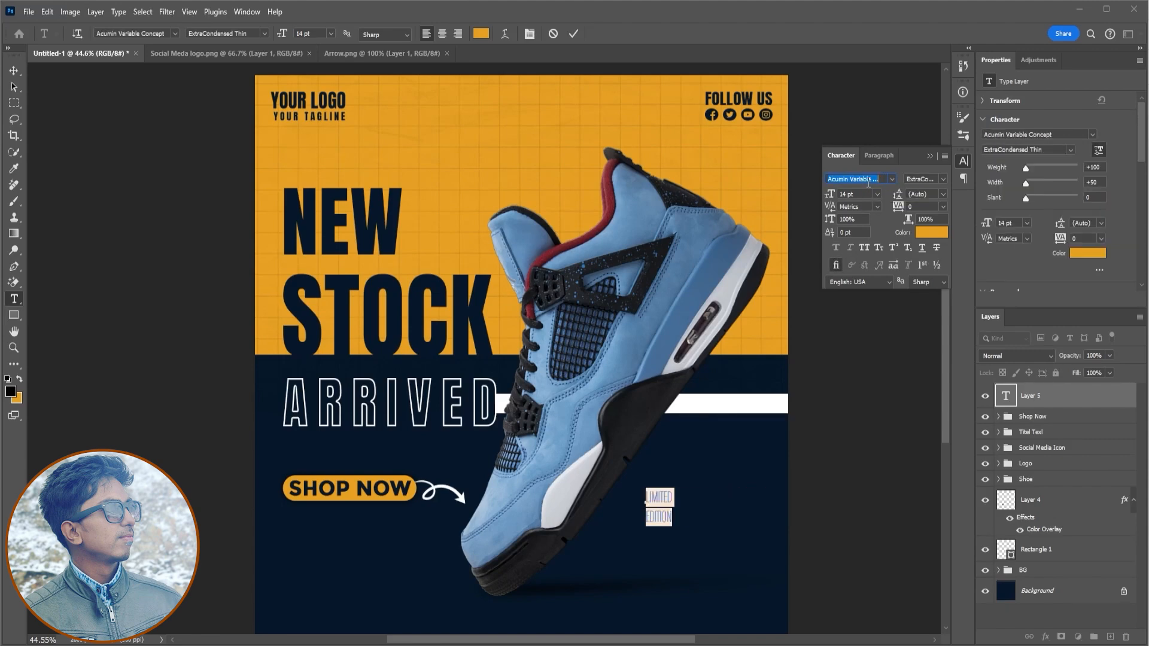
{"action": "key", "text": "Down"}
{"action": "key", "text": "Down"}
{"action": "key", "text": "Down"}
{"action": "key", "text": "Down"}
{"action": "key", "text": "Down"}
{"action": "key", "text": "Down"}
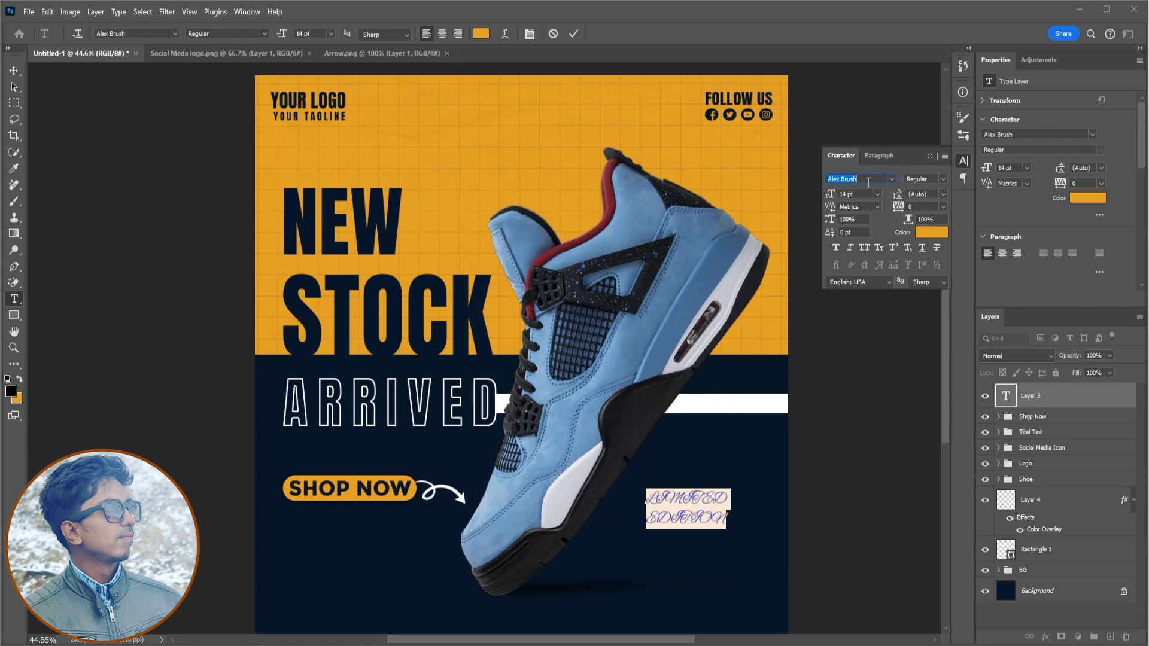
{"action": "key", "text": "Down"}
{"action": "key", "text": "Down"}
{"action": "key", "text": "Down"}
{"action": "key", "text": "Down"}
{"action": "key", "text": "Down"}
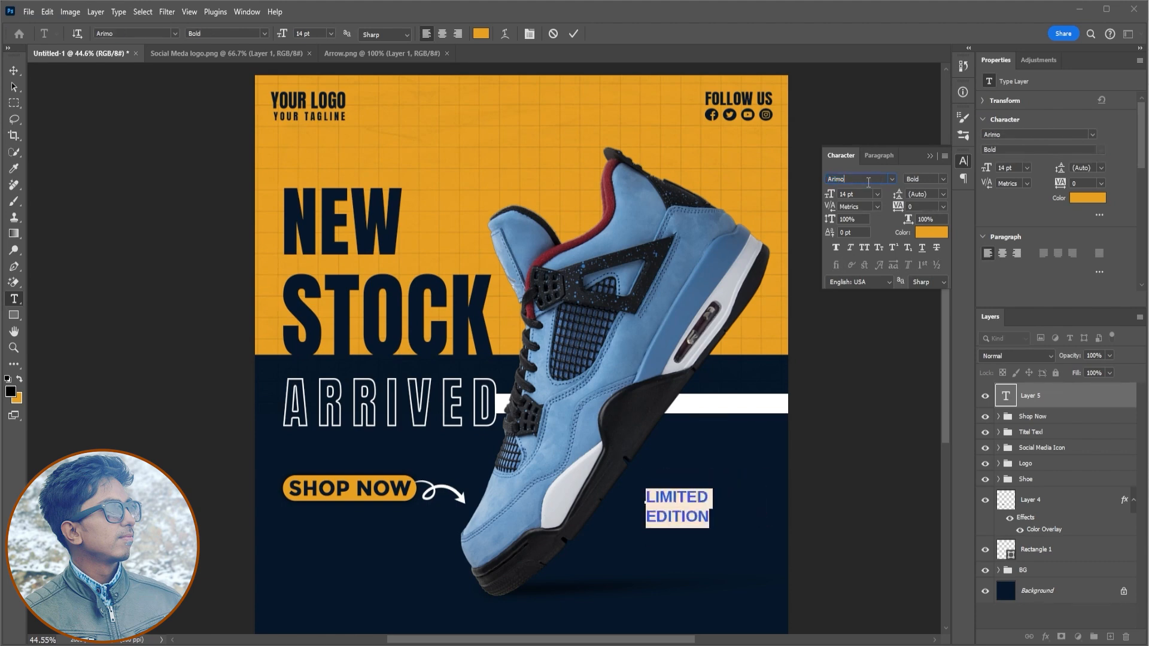
Join "LIMITED" and "EDITION" onto a single line and finish editing the text.
{"action": "left_click", "coordinate": [647, 518]}
{"action": "key", "text": "BackSpace"}
{"action": "key", "text": "ctrl+Return"}
Move "LIMITED EDITION" onto the white bar near the canvas's right edge and scale it down to about 10.19 pt.
{"action": "key", "text": "ctrl+t"}
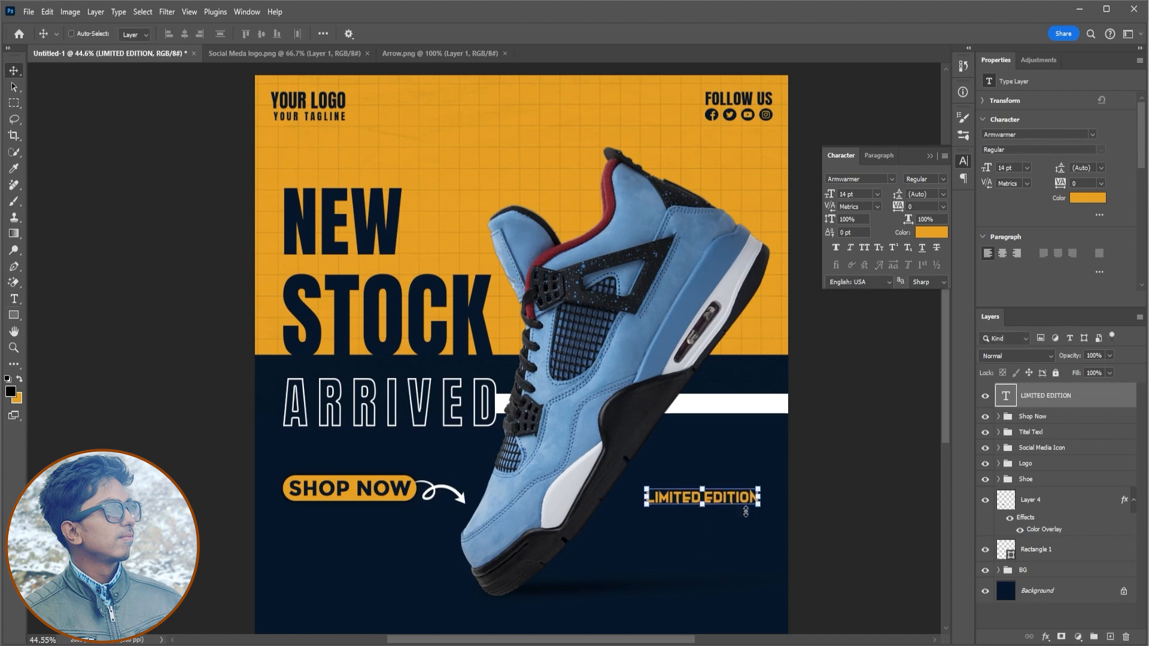
{"action": "left_click_drag", "start_coordinate": [700, 497], "coordinate": [705, 405]}
{"action": "left_click_drag", "start_coordinate": [772, 418], "coordinate": [753, 406]}
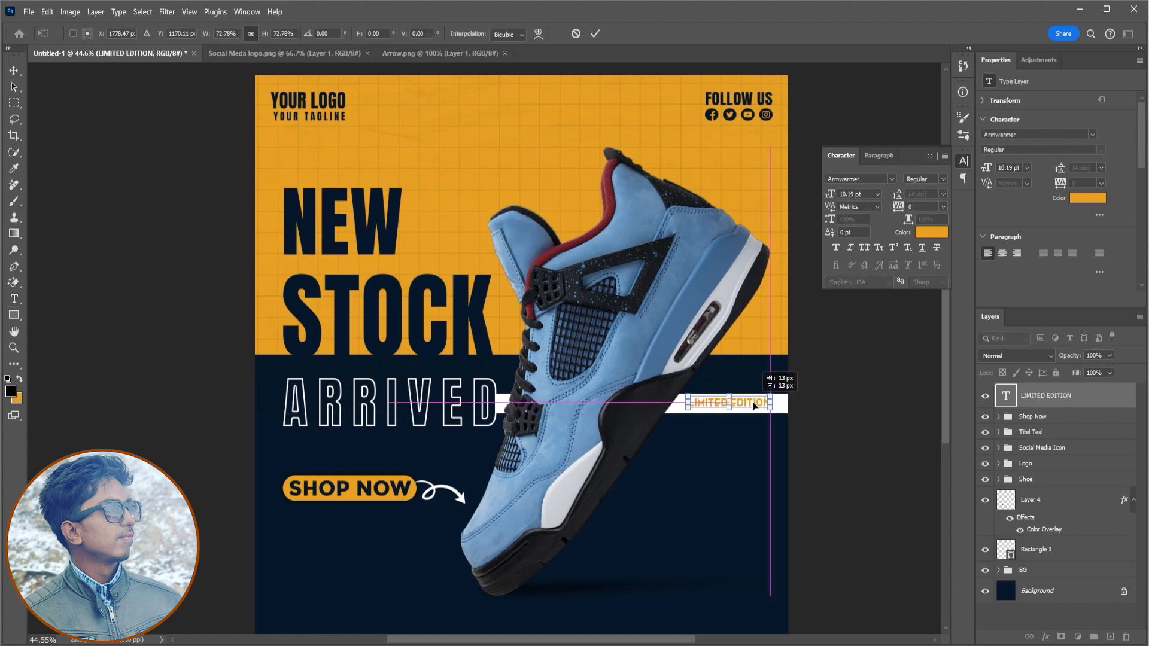
{"action": "left_click", "coordinate": [596, 34]}
Change the "LIMITED EDITION" text colour to dark navy and nudge the text into the middle of the white bar.
{"action": "left_click", "coordinate": [932, 232]}
{"action": "left_click", "coordinate": [1090, 239]}
{"action": "key", "text": "v"}
{"action": "left_click_drag", "start_coordinate": [749, 402], "coordinate": [750, 403]}
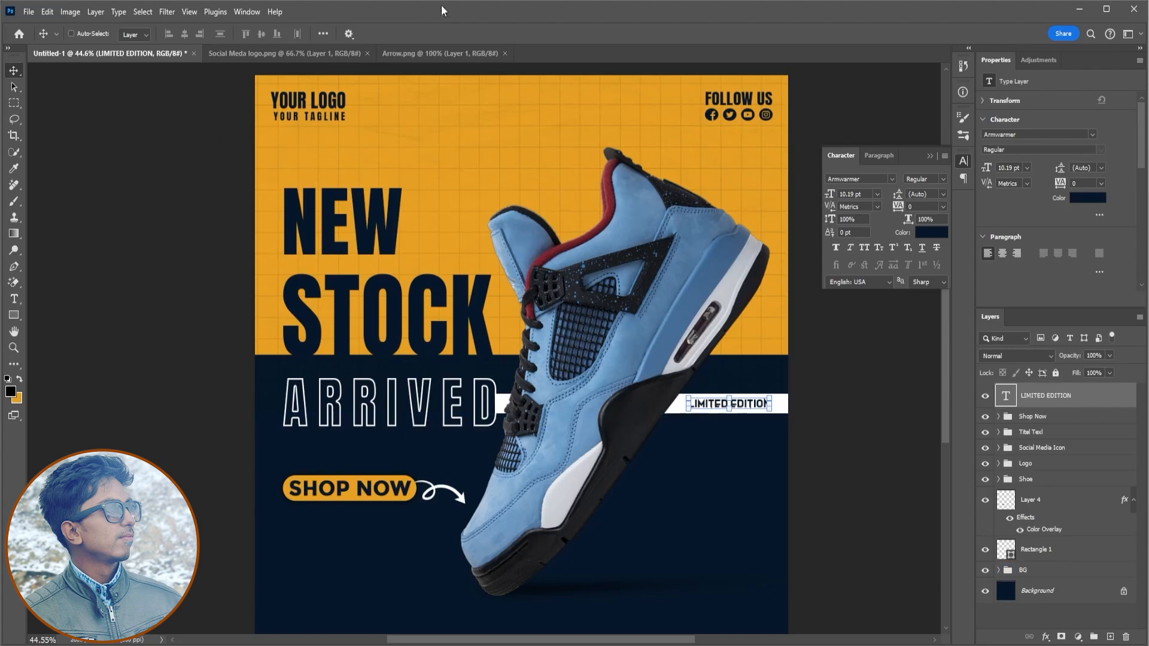
Close the Arrow.png and Social Meda logo.png documents and open 2934394.png and Website Icon.png.
{"action": "left_click", "coordinate": [505, 53]}
{"action": "left_click", "coordinate": [367, 53]}
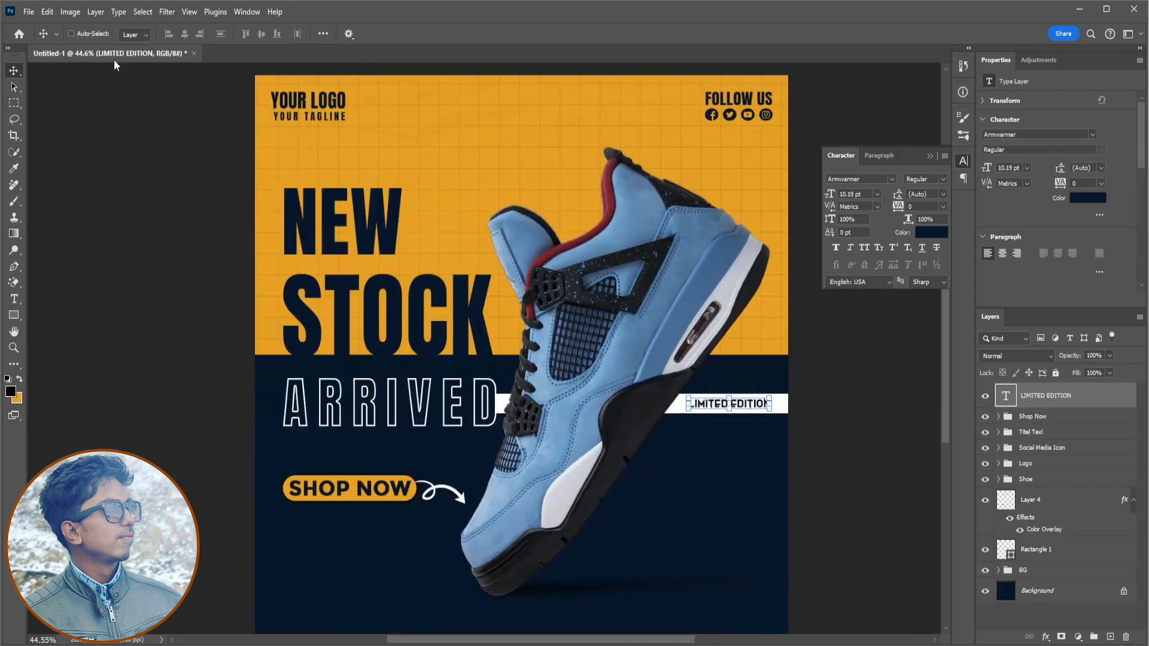
{"action": "left_click", "coordinate": [28, 11]}
{"action": "left_click", "coordinate": [30, 36]}
{"action": "left_click", "coordinate": [492, 111]}
{"action": "left_click", "coordinate": [157, 108], "text": "ctrl"}
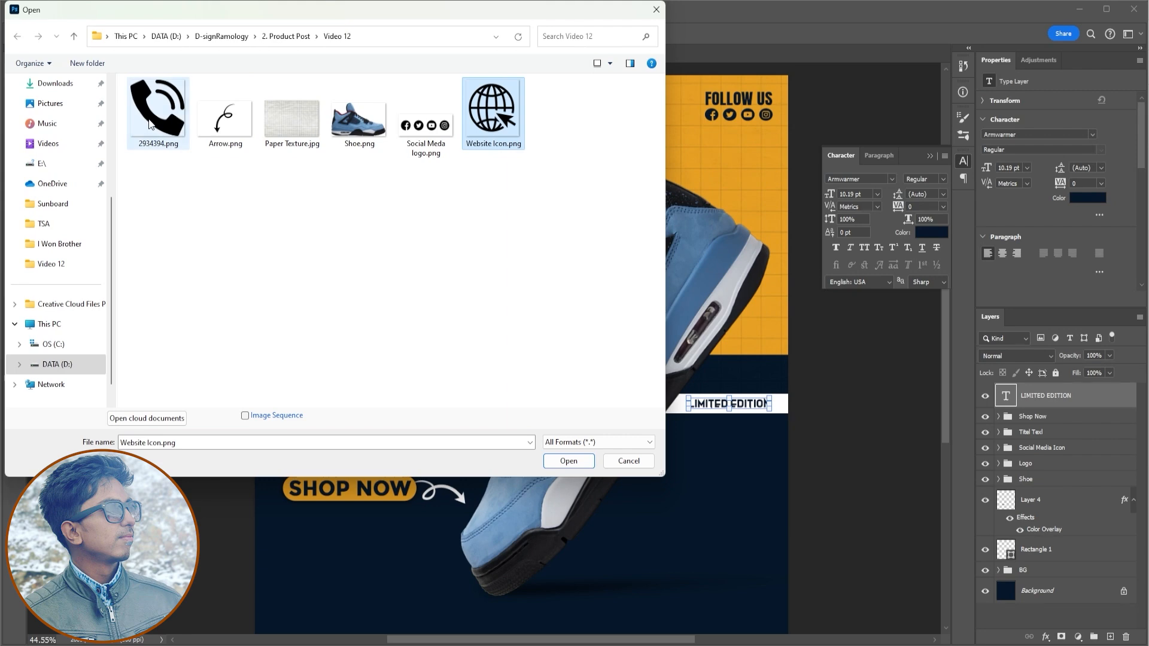
{"action": "left_click", "coordinate": [583, 462]}
Bring the website icon and the phone icon from their documents into the shoe post.
{"action": "left_click_drag", "start_coordinate": [540, 223], "coordinate": [466, 226]}
{"action": "left_click", "coordinate": [245, 53]}
{"action": "left_click_drag", "start_coordinate": [499, 336], "coordinate": [182, 162]}
{"action": "left_click_drag", "start_coordinate": [367, 271], "coordinate": [376, 225]}
Scale both icons down to about 84 px wide, placing the phone icon in the canvas's lower-left corner and the website icon near its lower-right corner.
{"action": "key", "text": "ctrl+t"}
{"action": "left_click_drag", "start_coordinate": [418, 259], "coordinate": [534, 381]}
{"action": "left_click", "coordinate": [595, 34]}
{"action": "left_click", "coordinate": [1030, 421], "text": "ctrl"}
{"action": "left_click_drag", "start_coordinate": [556, 187], "coordinate": [294, 609]}
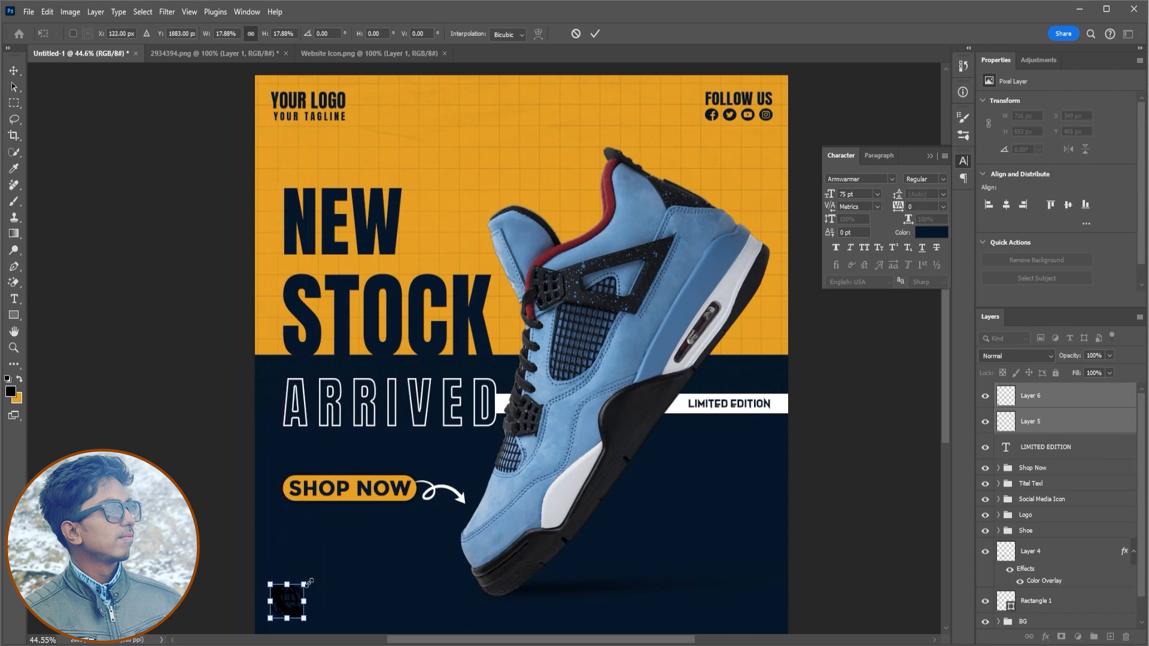
{"action": "left_click", "coordinate": [594, 34]}
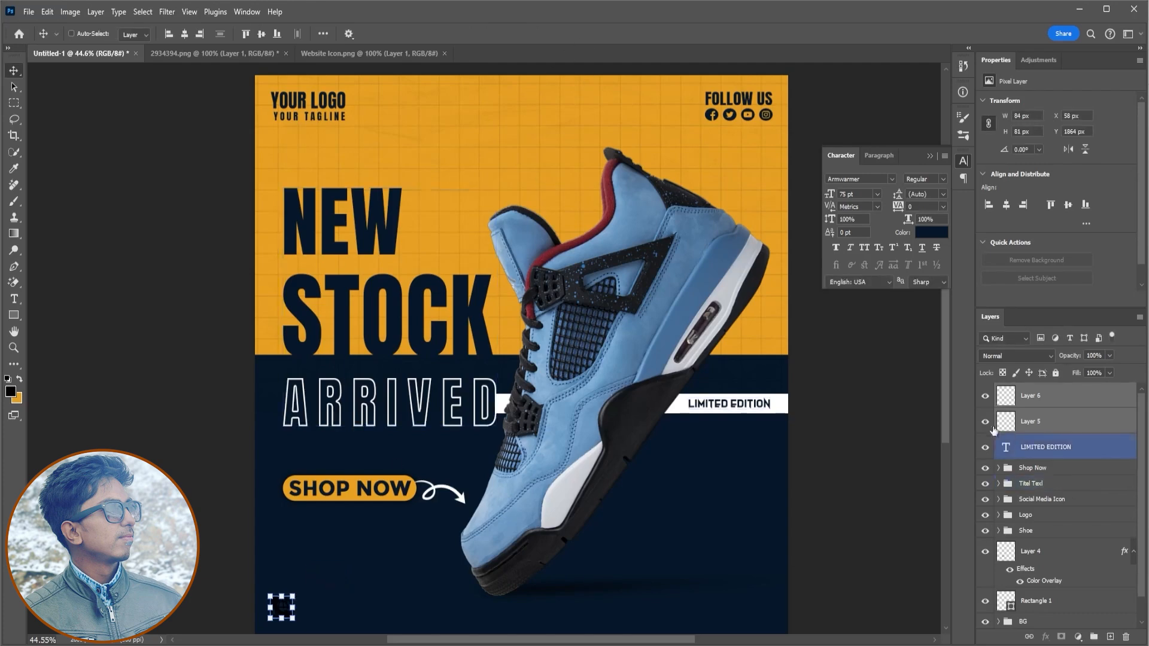
{"action": "left_click", "coordinate": [1030, 421]}
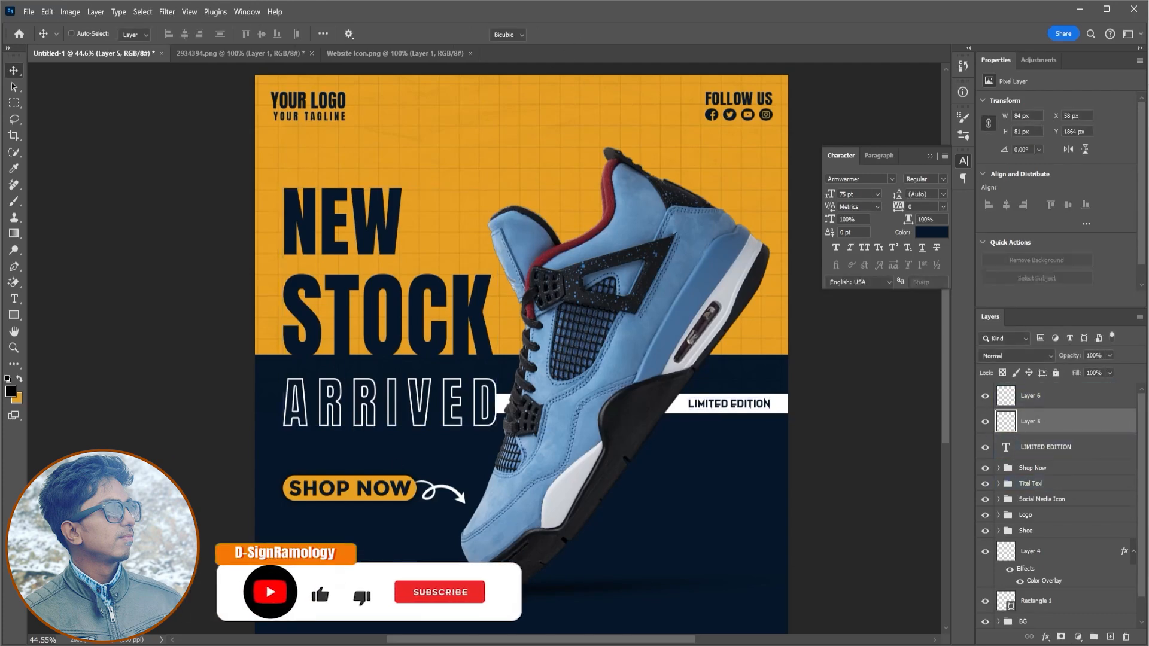
{"action": "key", "text": "ctrl+t"}
Add a two-line text above the phone icon with "Call Us" and the contact phone number.
{"action": "left_click", "coordinate": [14, 299]}
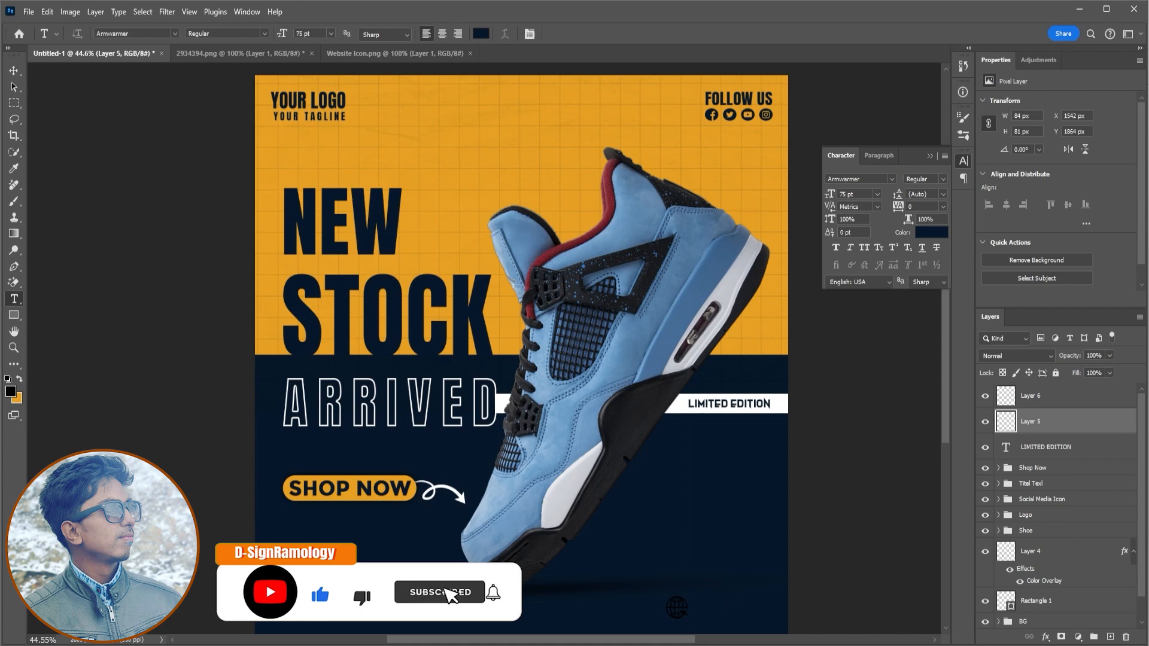
{"action": "left_click", "coordinate": [334, 568]}
{"action": "type", "text": "www"}
{"action": "key", "text": "ctrl+a"}
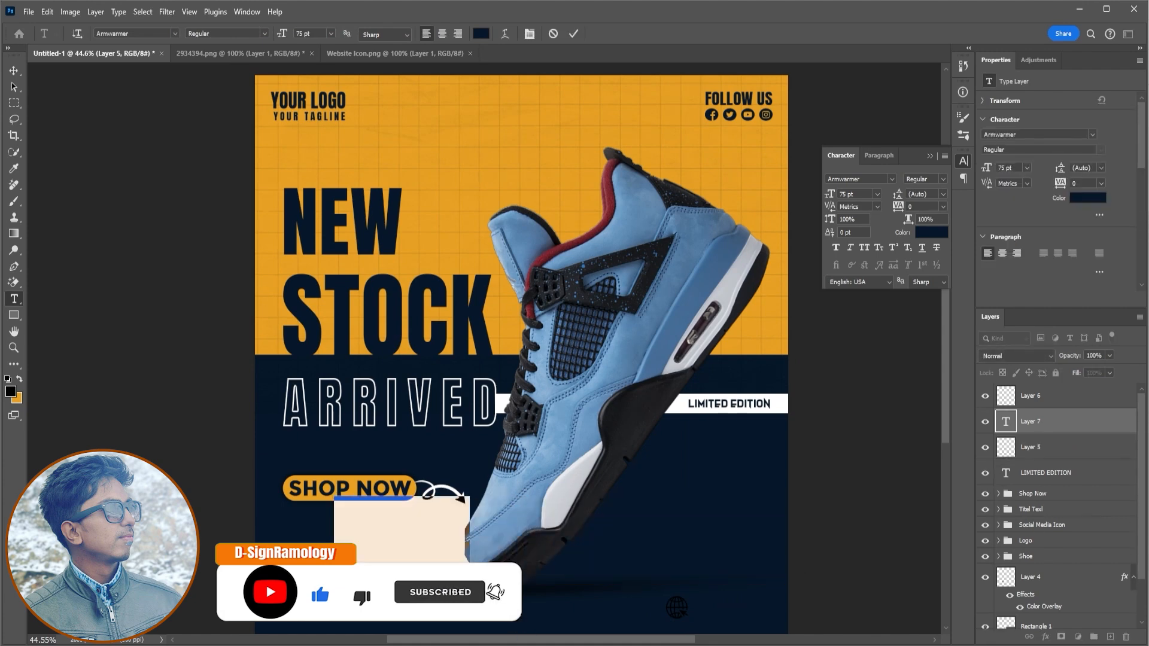
{"action": "type", "text": "www"}
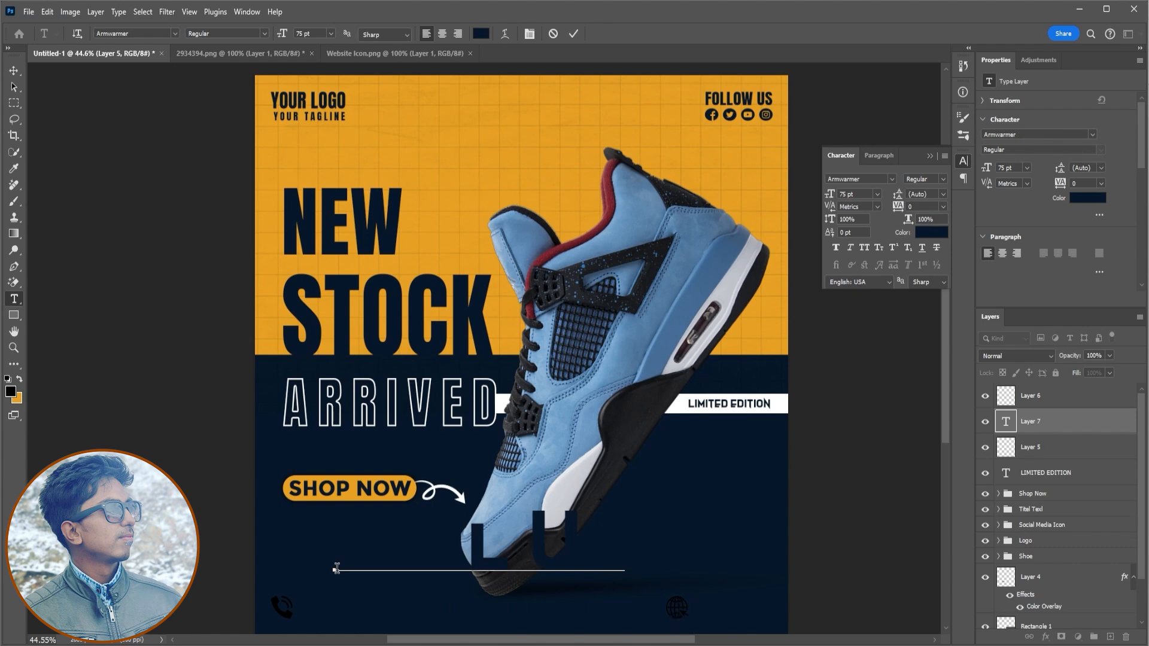
Set the two-line call text to 12 pt and colour it white.
{"action": "key", "text": "ctrl+a"}
{"action": "left_click_drag", "start_coordinate": [832, 195], "coordinate": [793, 210]}
{"action": "left_click", "coordinate": [922, 233]}
{"action": "left_click", "coordinate": [721, 146]}
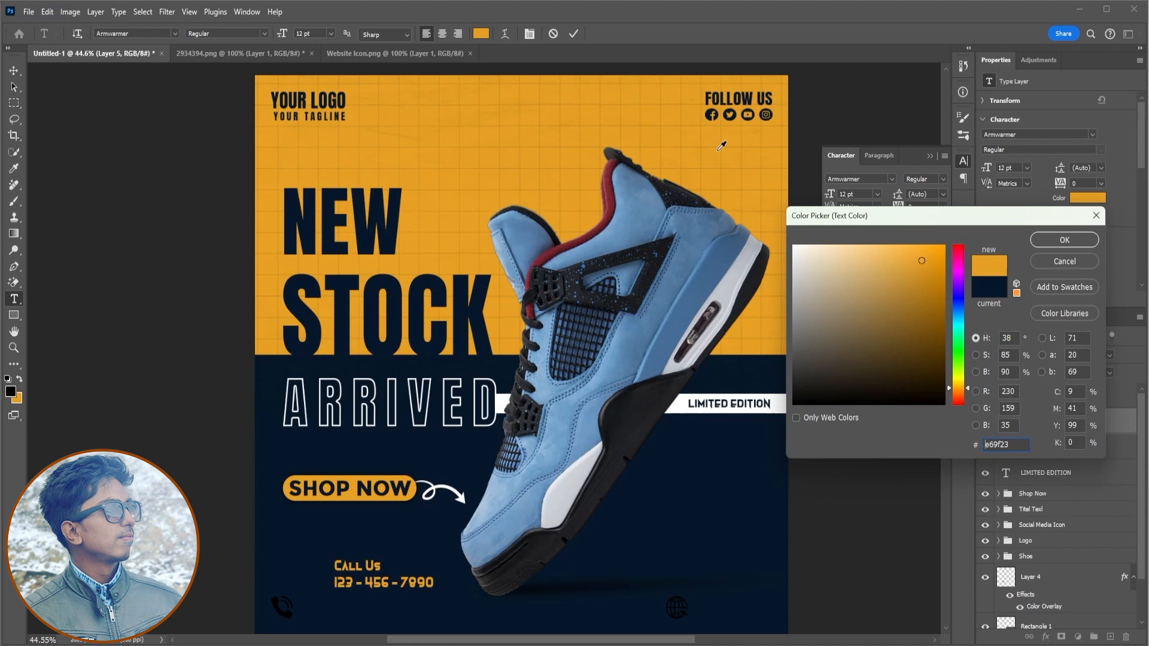
{"action": "left_click_drag", "start_coordinate": [829, 320], "coordinate": [793, 244]}
{"action": "left_click", "coordinate": [1041, 240]}
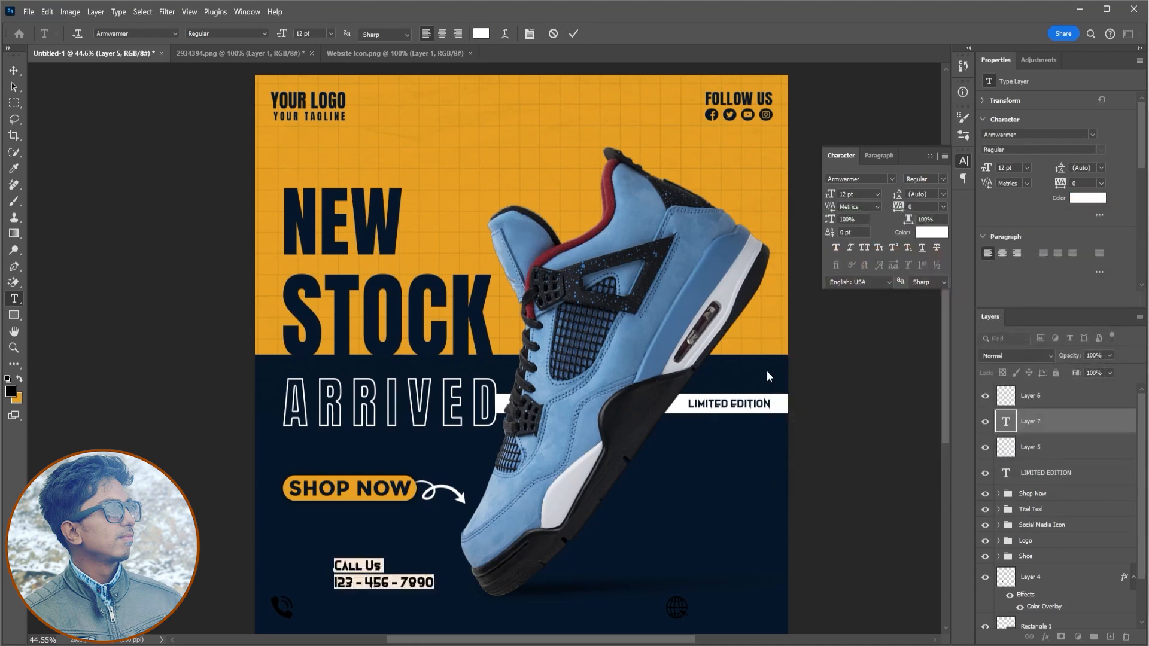
Change the call text's font to Montserrat Regular and make the phone number line 15 pt with faux bold.
{"action": "type", "text": "Montserrat"}
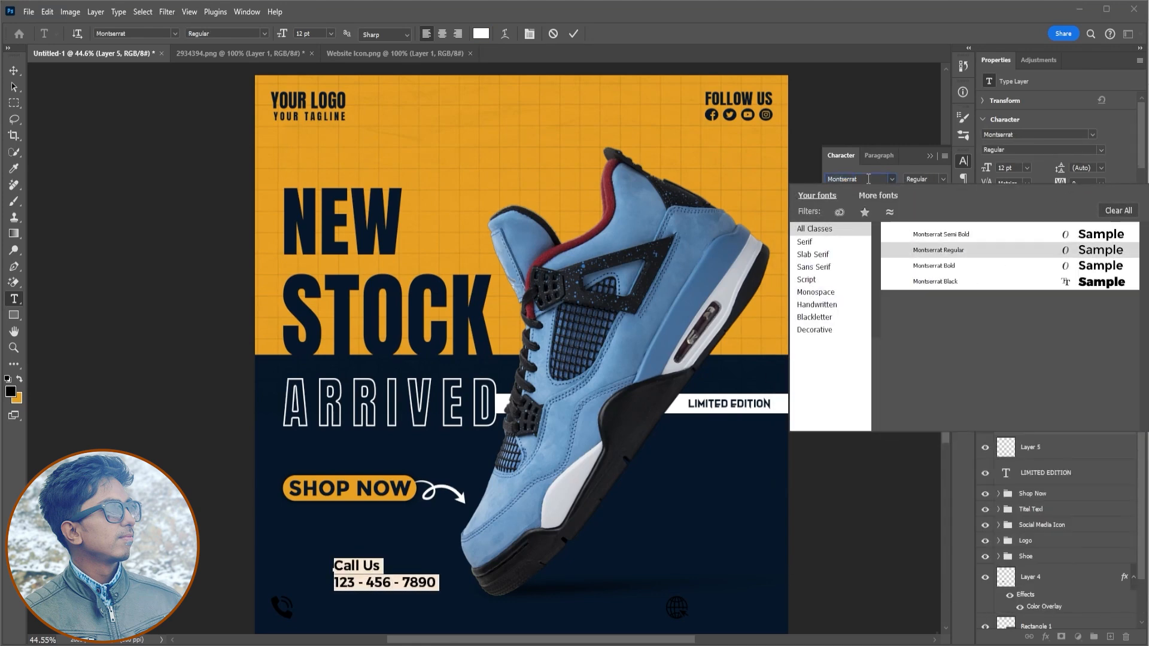
{"action": "key", "text": "Return"}
{"action": "left_click_drag", "start_coordinate": [334, 582], "coordinate": [440, 584]}
{"action": "left_click_drag", "start_coordinate": [828, 195], "coordinate": [832, 197]}
{"action": "left_click", "coordinate": [837, 249]}
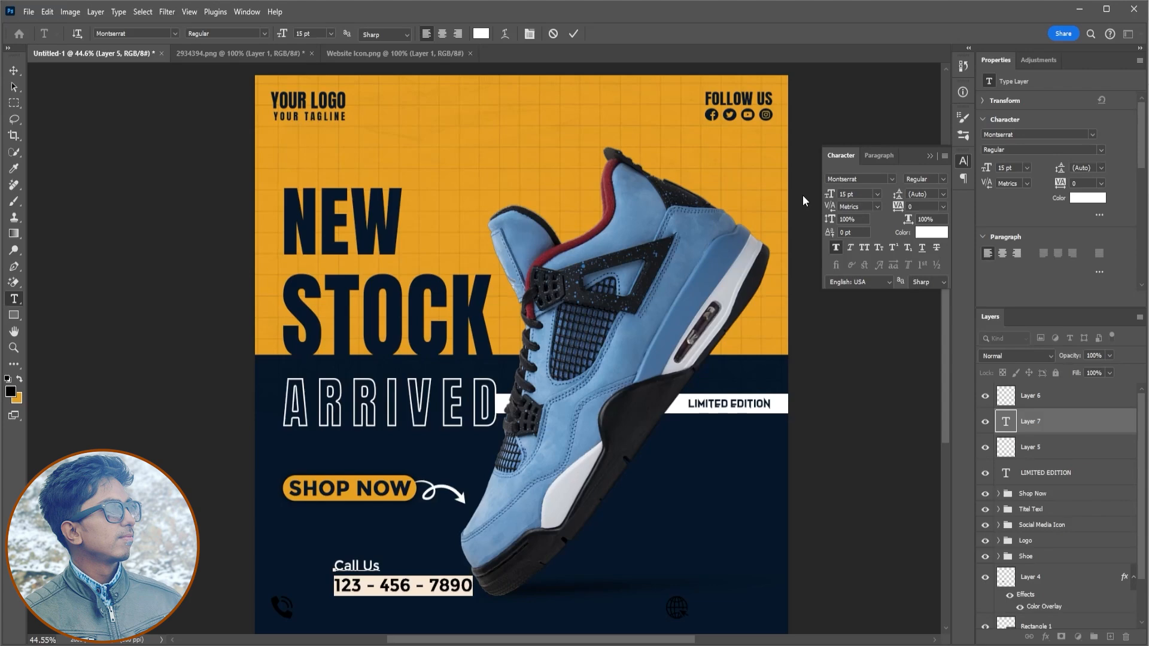
Finish editing the call text, scale it down and place it beside the phone icon.
{"action": "left_click", "coordinate": [555, 390]}
{"action": "left_click_drag", "start_coordinate": [383, 575], "coordinate": [349, 599]}
{"action": "left_click_drag", "start_coordinate": [445, 585], "coordinate": [397, 594]}
{"action": "left_click_drag", "start_coordinate": [385, 611], "coordinate": [400, 619]}
{"action": "left_click", "coordinate": [595, 33]}
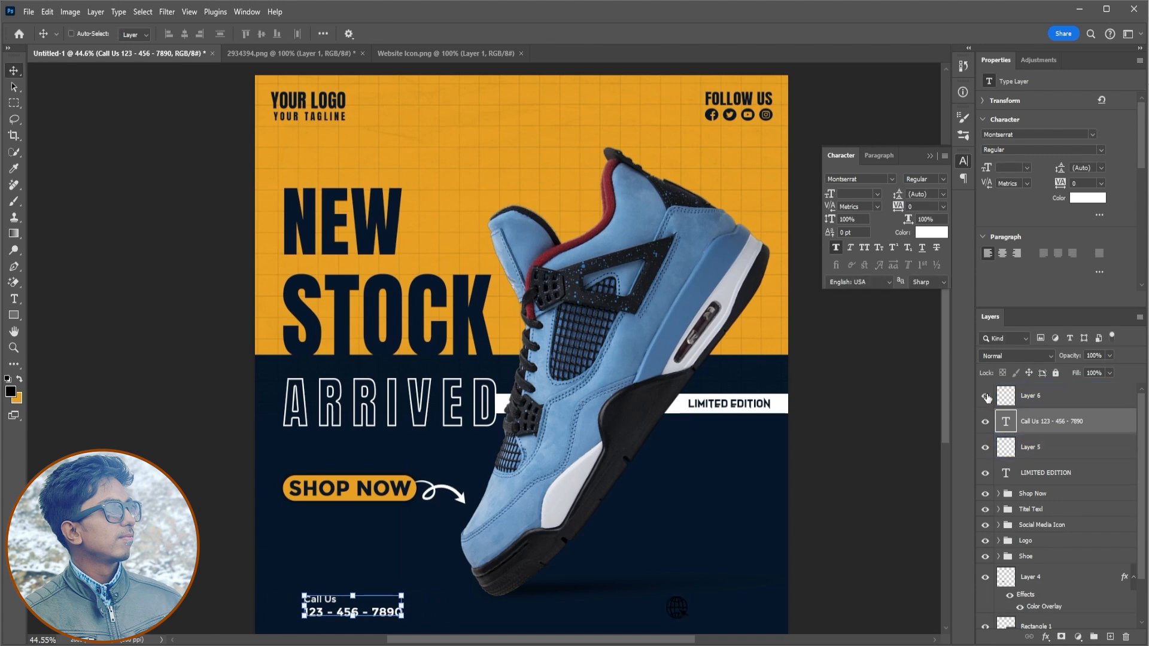
Align the phone icon and the call text by their vertical centres.
{"action": "left_click", "coordinate": [1012, 396], "text": "shift"}
{"action": "left_click", "coordinate": [185, 34]}
{"action": "left_click", "coordinate": [72, 34]}
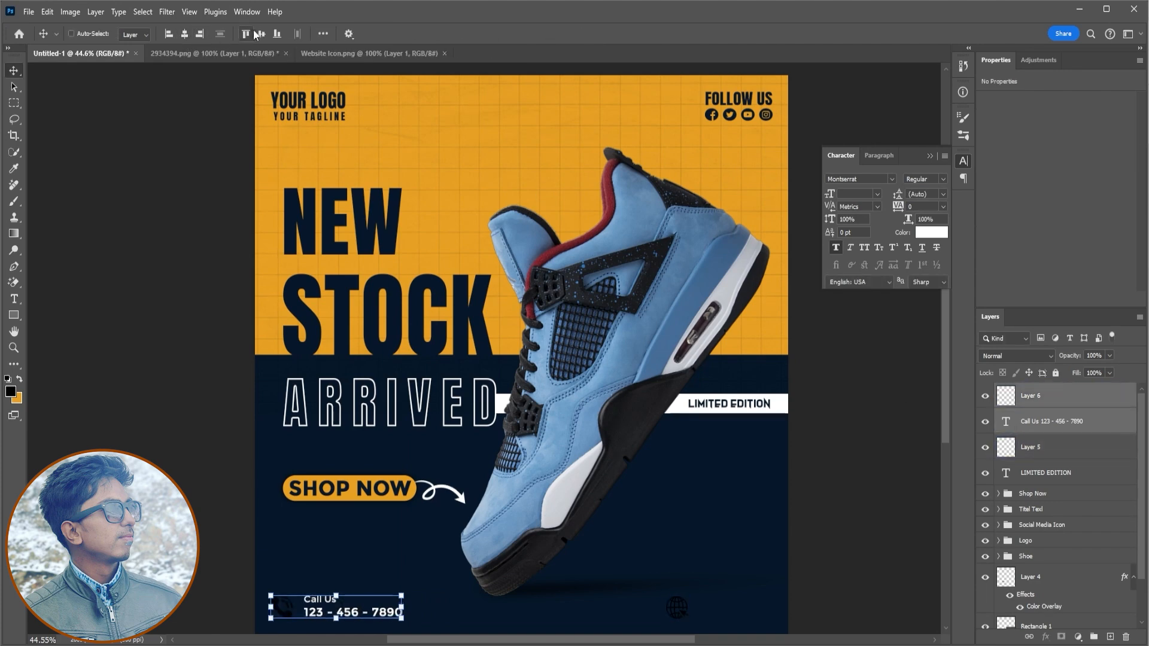
Duplicate the call text, group the copy with the phone icon and name the group "Phone Number".
{"action": "left_click", "coordinate": [1061, 423]}
{"action": "left_click", "coordinate": [1023, 395], "text": "shift"}
{"action": "key", "text": "ctrl+g"}
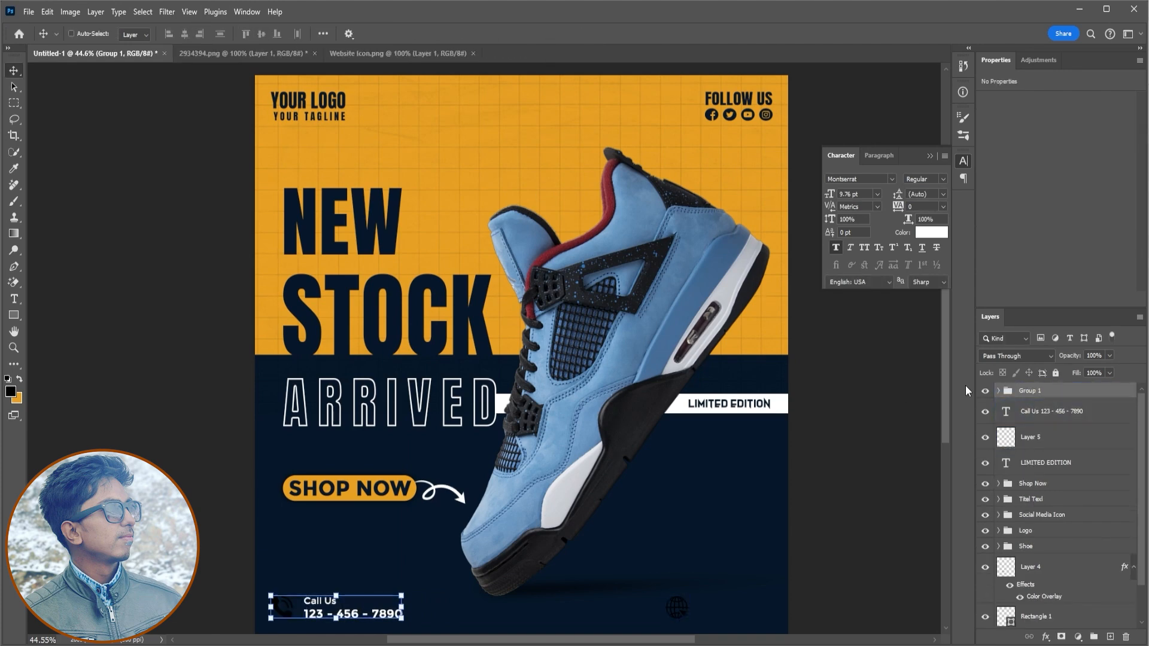
{"action": "left_click", "coordinate": [1026, 393]}
{"action": "type", "text": "PhoneNumber."}
{"action": "key", "text": "Return"}
{"action": "double_click", "coordinate": [1038, 391]}
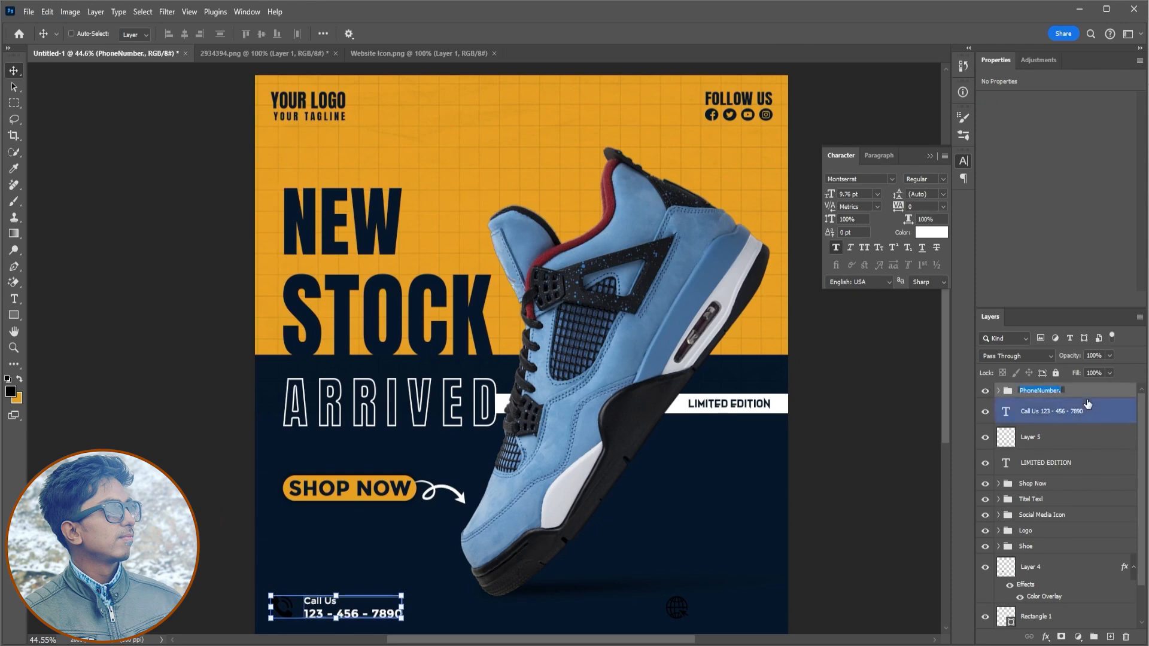
{"action": "left_click", "coordinate": [1088, 405]}
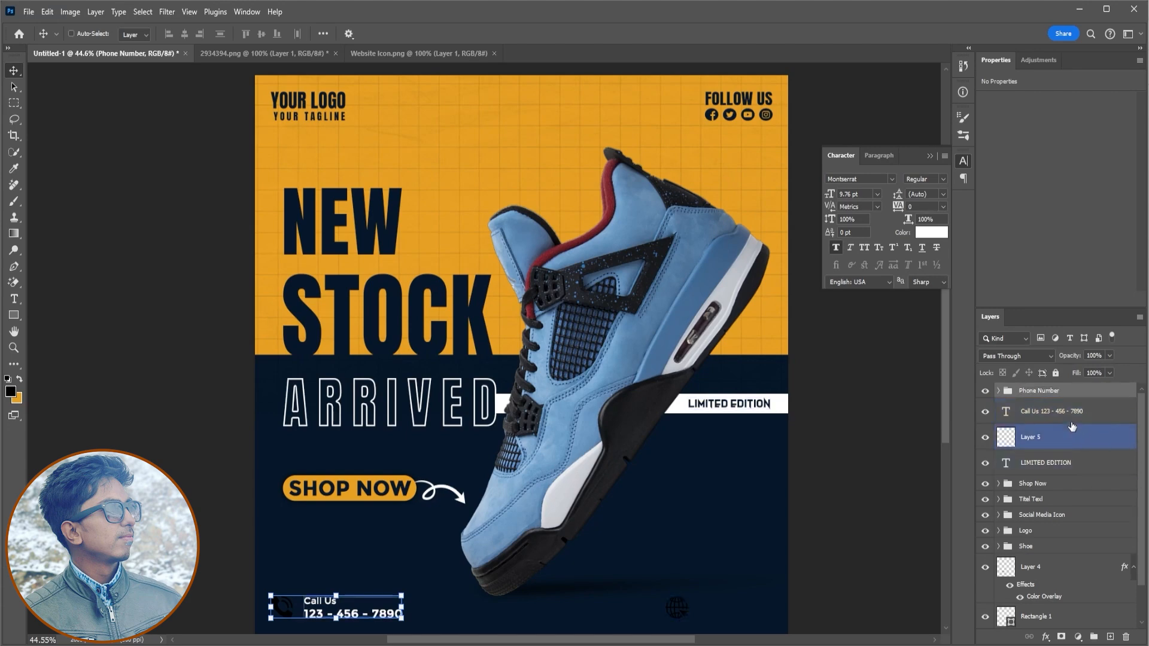
Move the spare call text beside the website icon and shift both left to fit inside the canvas's right margin.
{"action": "left_click_drag", "start_coordinate": [335, 607], "coordinate": [713, 607]}
{"action": "scroll", "coordinate": [694, 542], "scroll_direction": "down", "scroll_amount": 8}
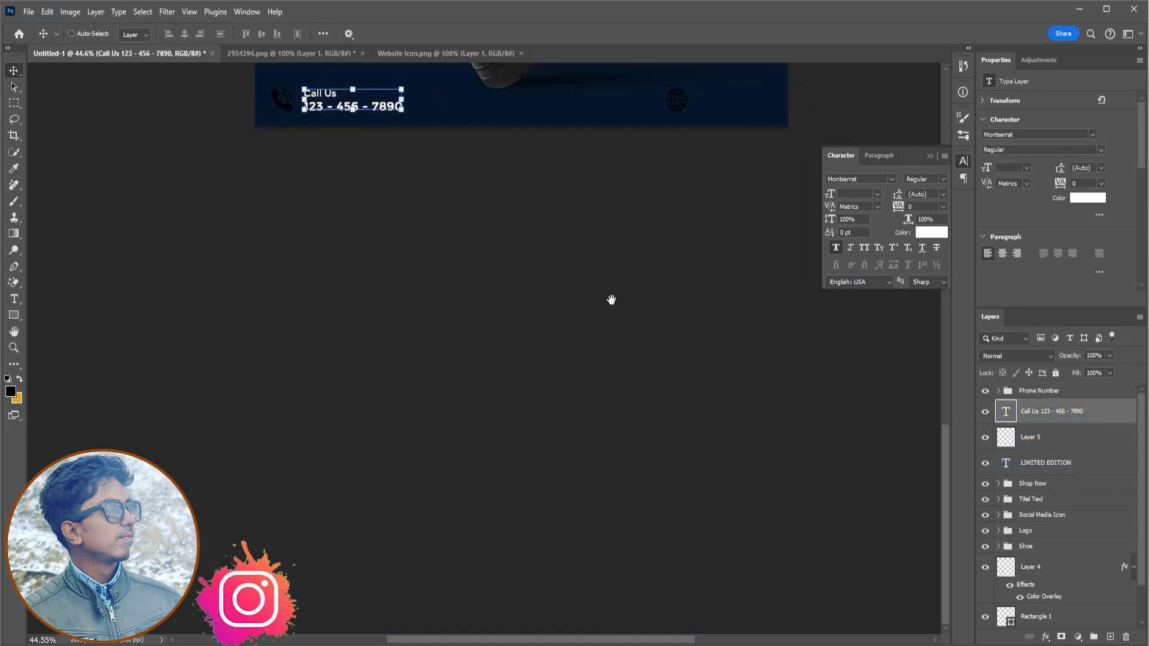
{"action": "scroll", "coordinate": [610, 299], "scroll_direction": "up", "scroll_amount": 10}
{"action": "left_click_drag", "start_coordinate": [551, 558], "coordinate": [550, 558]}
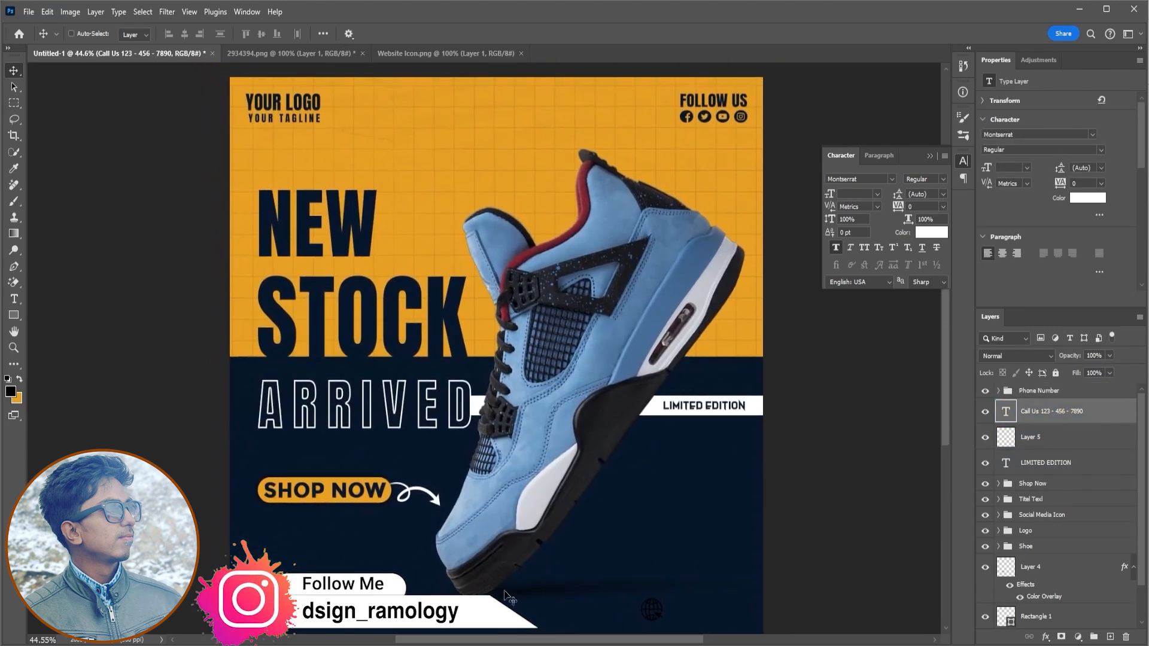
{"action": "scroll", "coordinate": [704, 527], "scroll_direction": "down", "scroll_amount": 3}
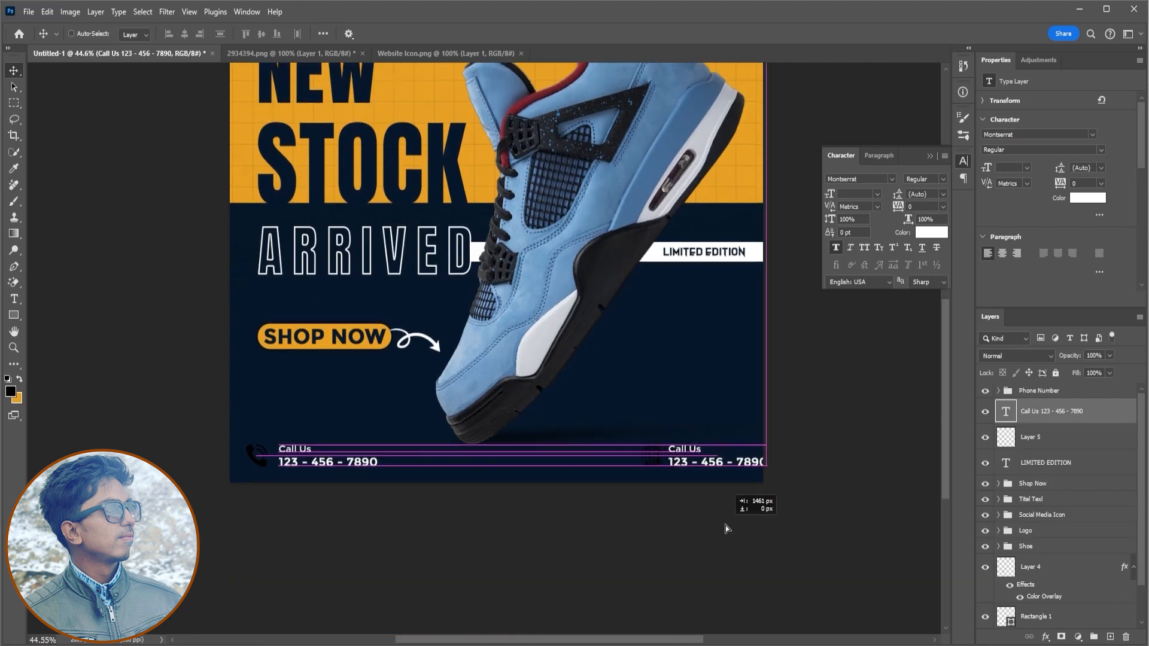
{"action": "left_click", "coordinate": [1065, 437], "text": "ctrl"}
{"action": "left_click_drag", "start_coordinate": [933, 479], "coordinate": [915, 479]}
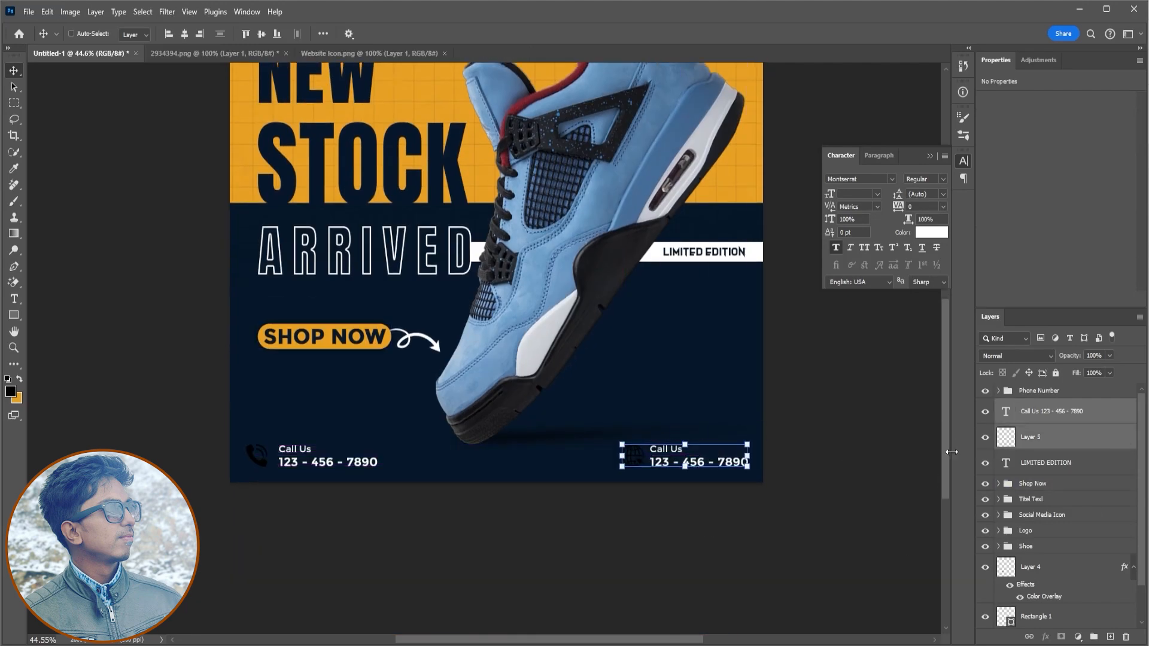
{"action": "double_click", "coordinate": [1007, 413]}
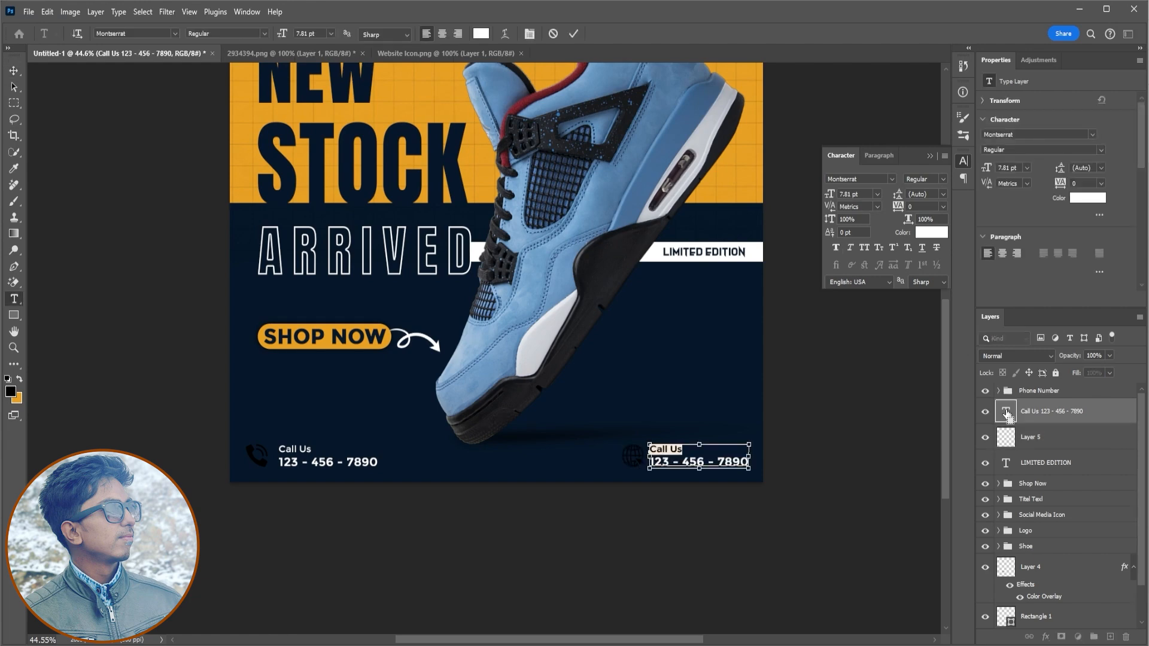
{"action": "key", "text": "shift+End"}
{"action": "type", "text": "www"}
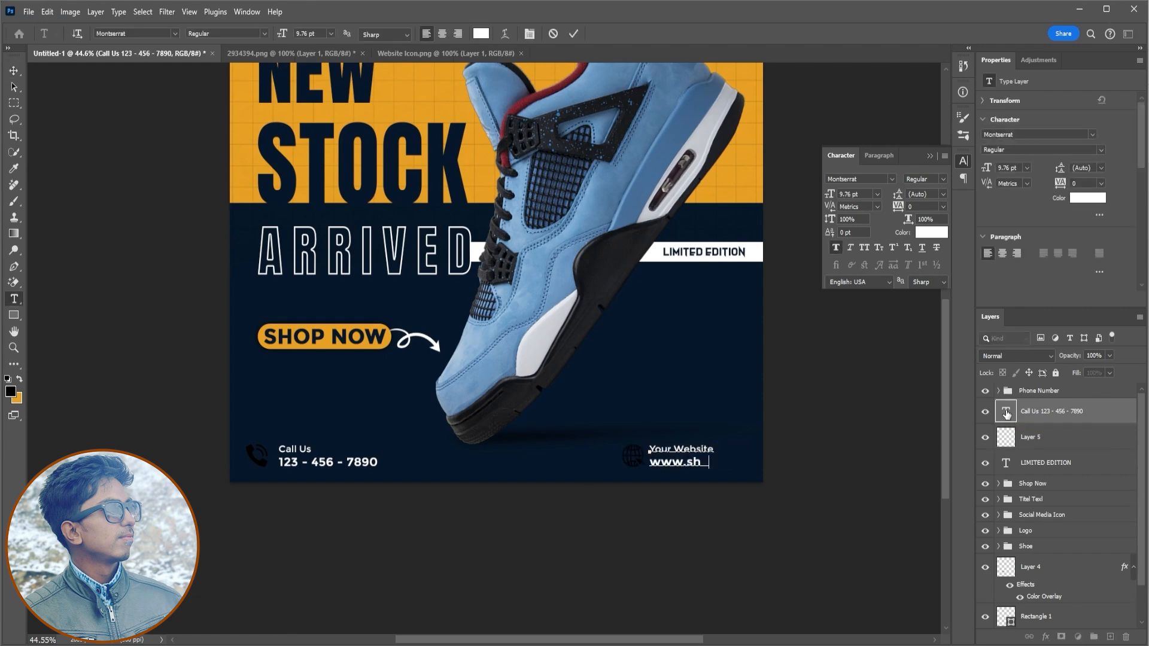
{"action": "key", "text": "ctrl+Return"}
Copy the arrow layer's white Color Overlay style onto the website icon and group the icon with its text.
{"action": "left_click", "coordinate": [1031, 437]}
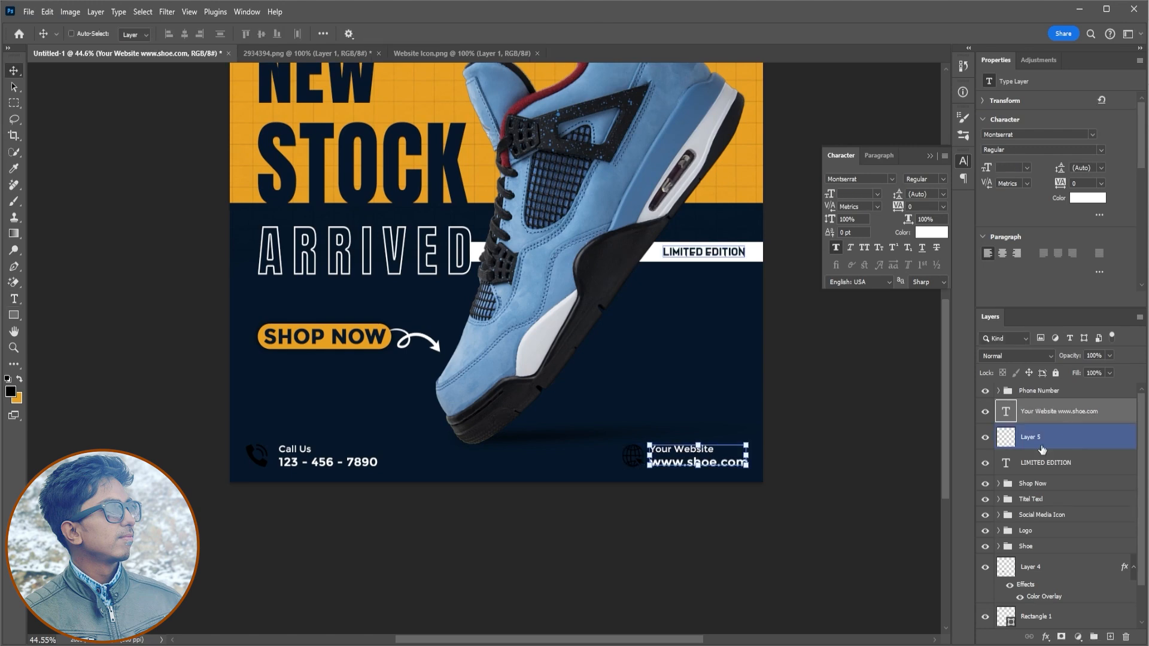
{"action": "key", "text": "v"}
{"action": "right_click", "coordinate": [1044, 596]}
{"action": "left_click", "coordinate": [1074, 590]}
{"action": "left_click", "coordinate": [1045, 344]}
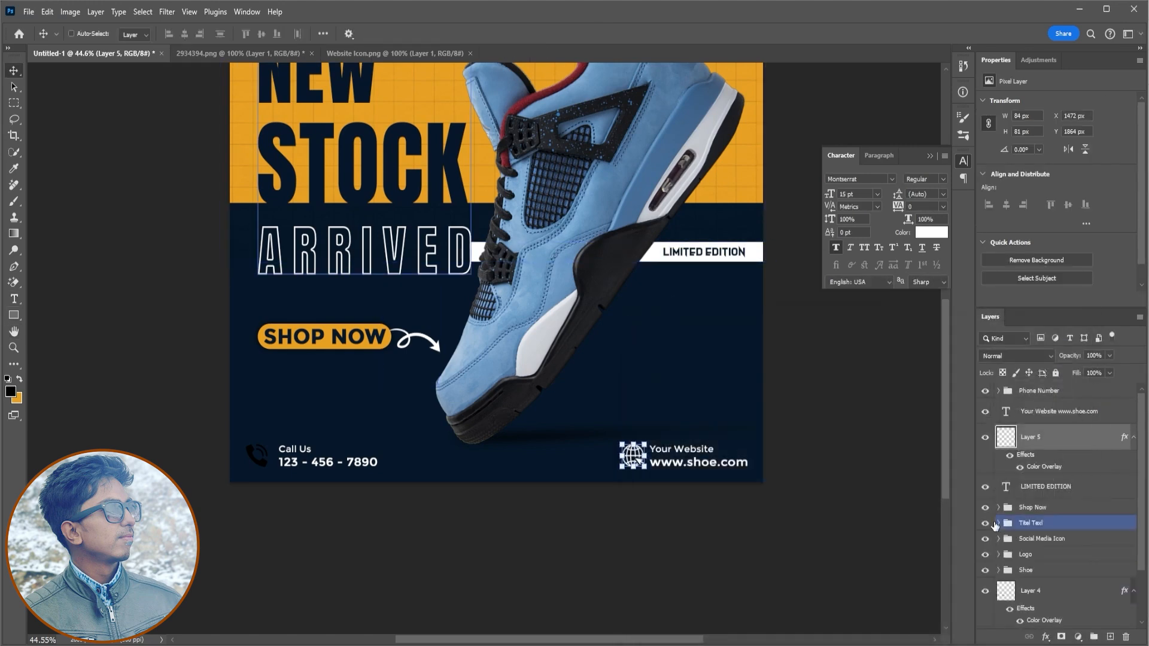
{"action": "left_click", "coordinate": [1053, 417], "text": "ctrl"}
{"action": "key", "text": "ctrl+g"}
Apply the same white Color Overlay style to the phone icon inside the "Phone Number" group and collapse the group.
{"action": "left_click", "coordinate": [998, 390]}
{"action": "left_click", "coordinate": [1041, 412]}
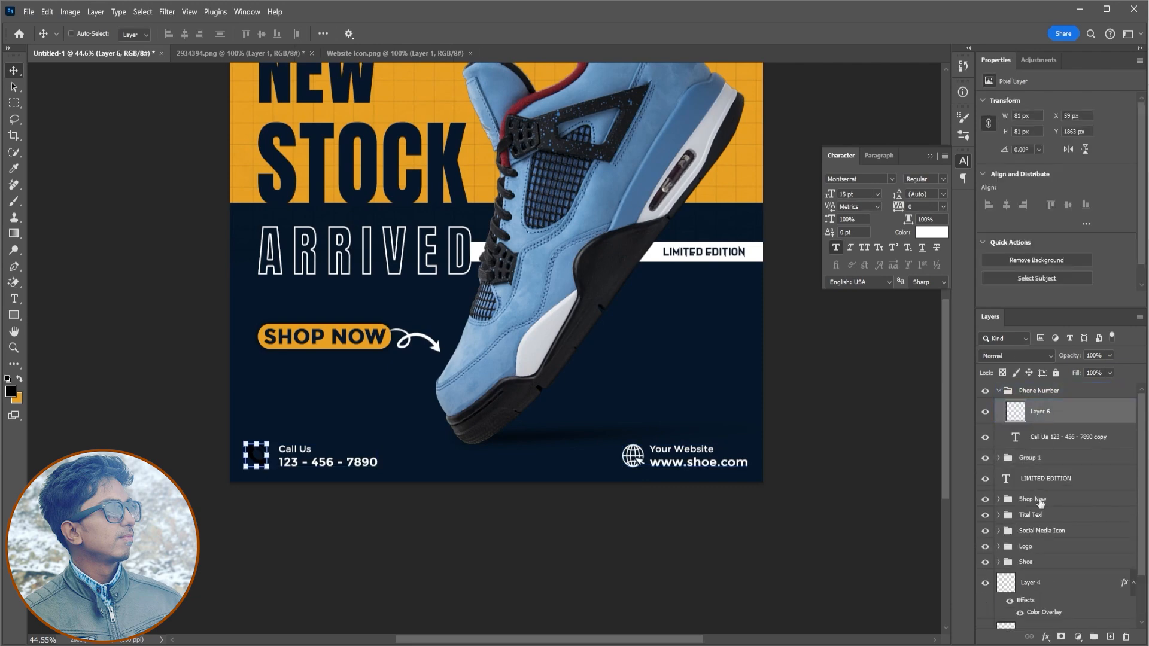
{"action": "right_click", "coordinate": [1041, 600]}
{"action": "left_click", "coordinate": [1075, 591]}
{"action": "left_click", "coordinate": [1038, 345]}
{"action": "left_click", "coordinate": [996, 396]}
{"action": "left_click", "coordinate": [997, 392]}
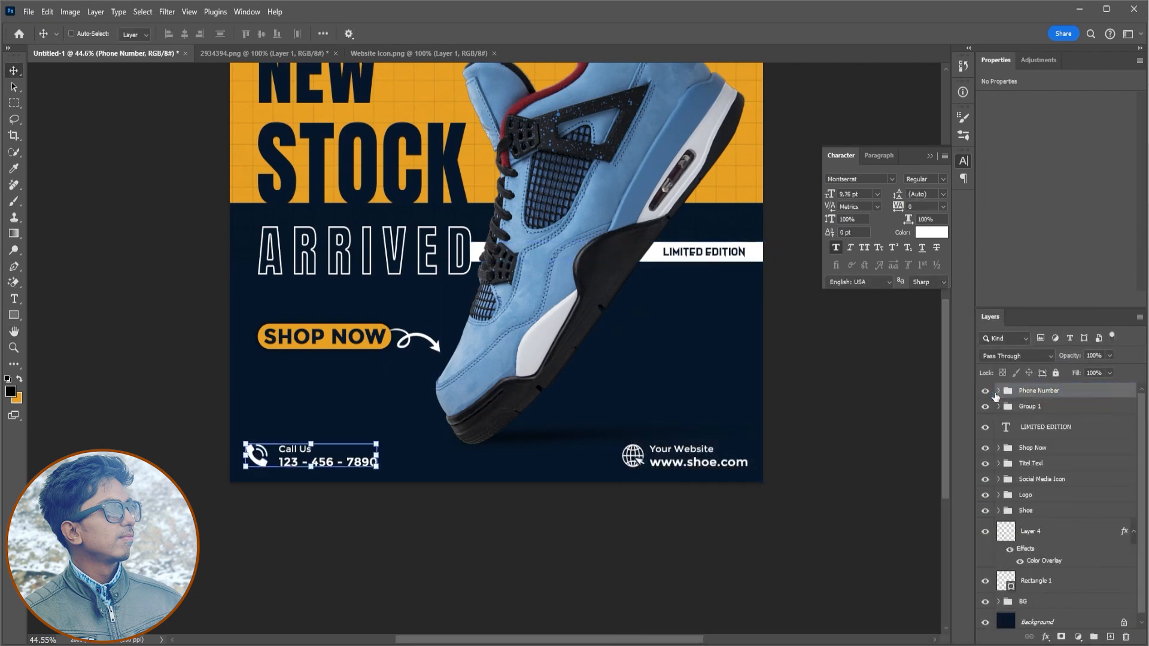
Select both contact groups, hide the character settings and check the layout of the whole post.
{"action": "left_click", "coordinate": [1034, 407], "text": "ctrl"}
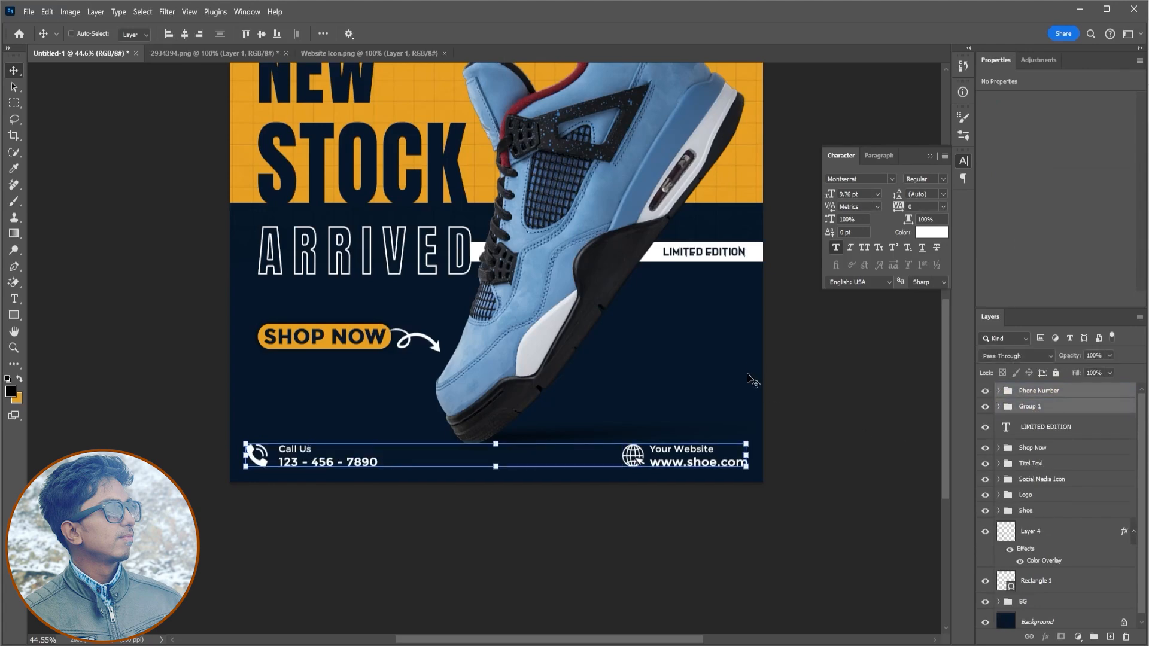
{"action": "scroll", "coordinate": [647, 432], "scroll_direction": "down", "scroll_amount": 4}
{"action": "scroll", "coordinate": [657, 419], "scroll_direction": "up", "scroll_amount": 2}
{"action": "left_click", "coordinate": [930, 157]}
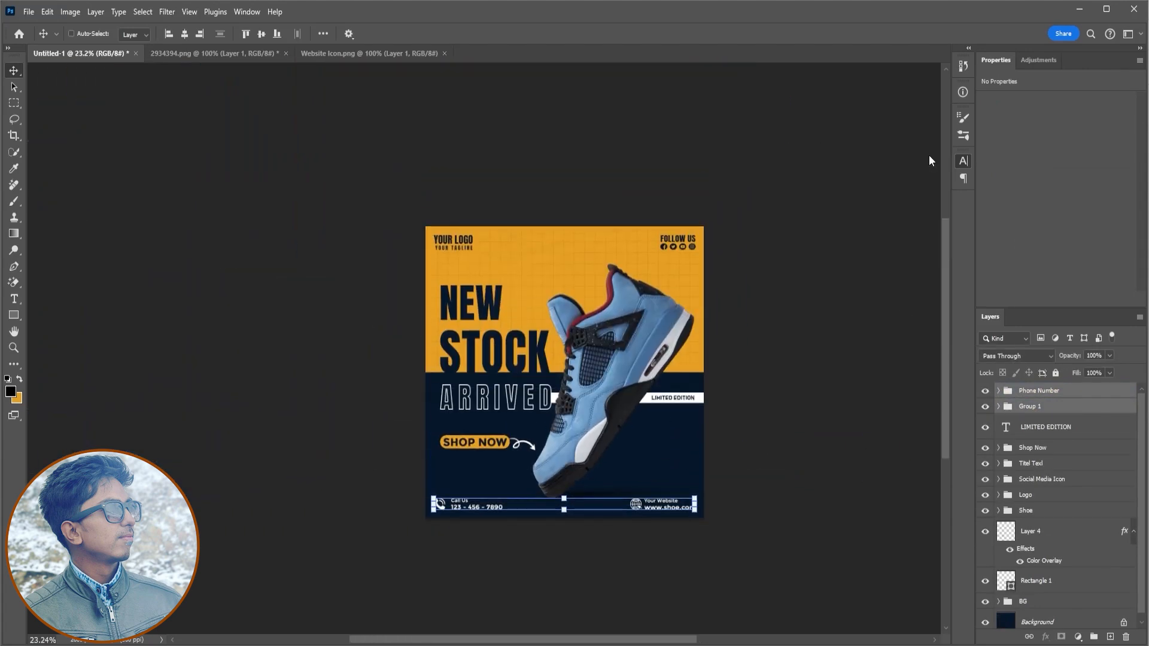
{"action": "scroll", "coordinate": [815, 430], "scroll_direction": "up", "scroll_amount": 3}
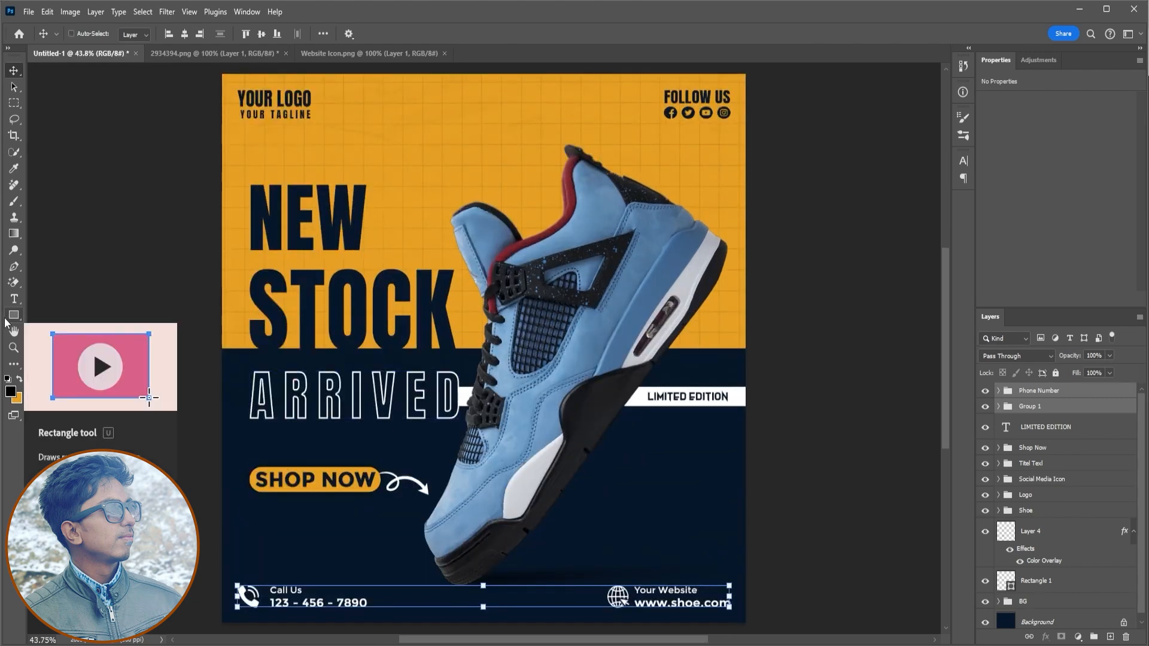
Move the "LIMITED EDITION" text layer directly above its white bar layer and group both as "Limited Edition".
{"action": "left_click", "coordinate": [1024, 432]}
{"action": "left_click_drag", "start_coordinate": [1023, 432], "coordinate": [1063, 589]}
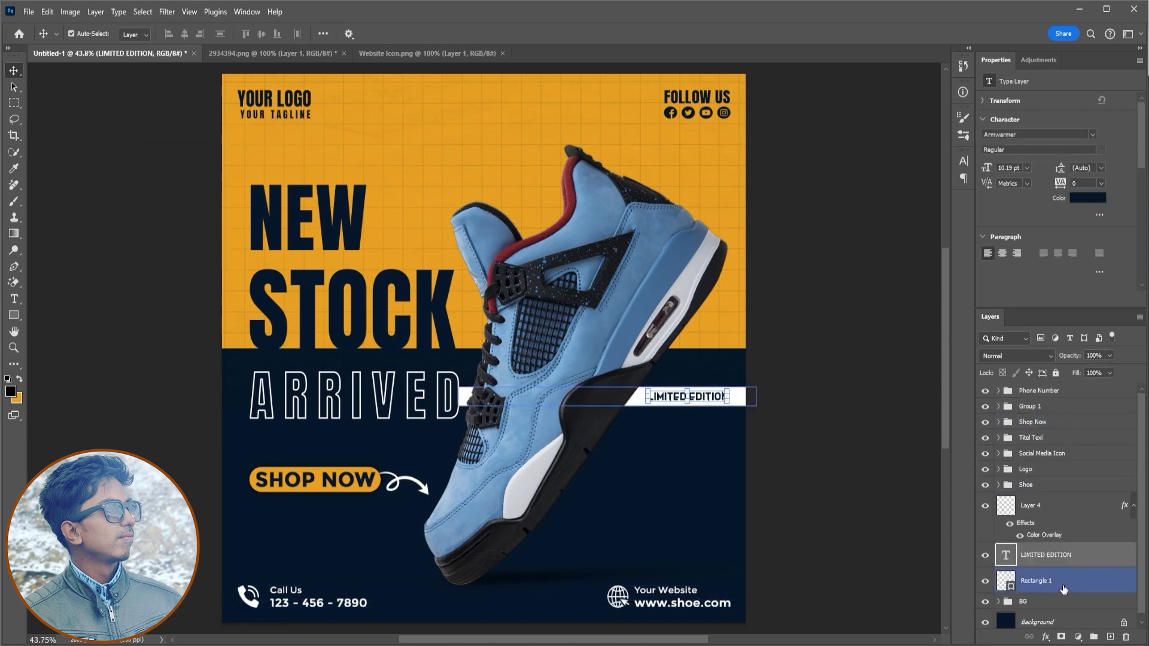
{"action": "left_click", "coordinate": [1048, 554], "text": "shift"}
{"action": "key", "text": "ctrl+g"}
{"action": "double_click", "coordinate": [1033, 551]}
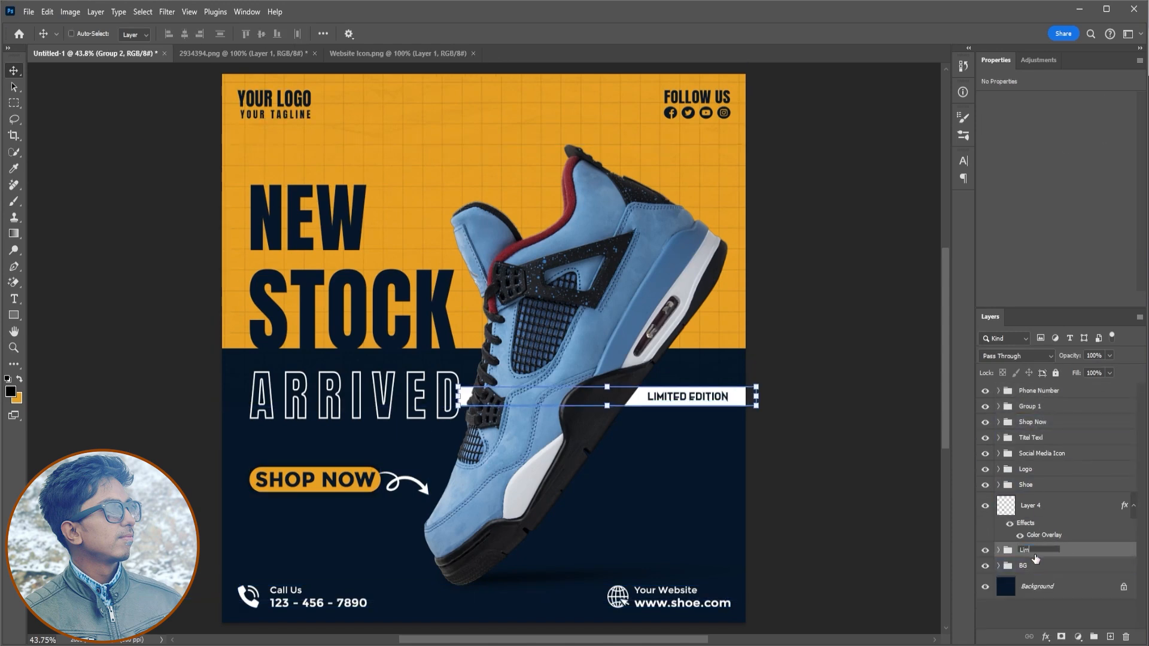
{"action": "type", "text": "Limited Edition"}
{"action": "key", "text": "Return"}
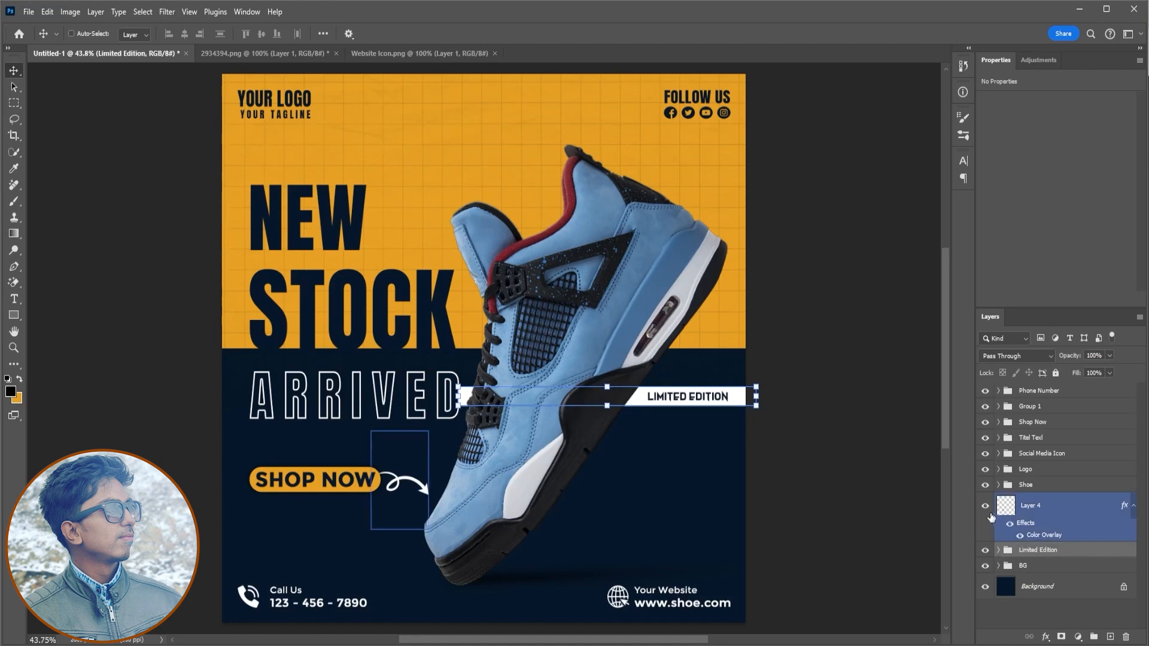
Add a text layer directly above the arrow layer reading "SHOE" on three lines in the empty area under the LIMITED EDITION bar.
{"action": "left_click", "coordinate": [1033, 509]}
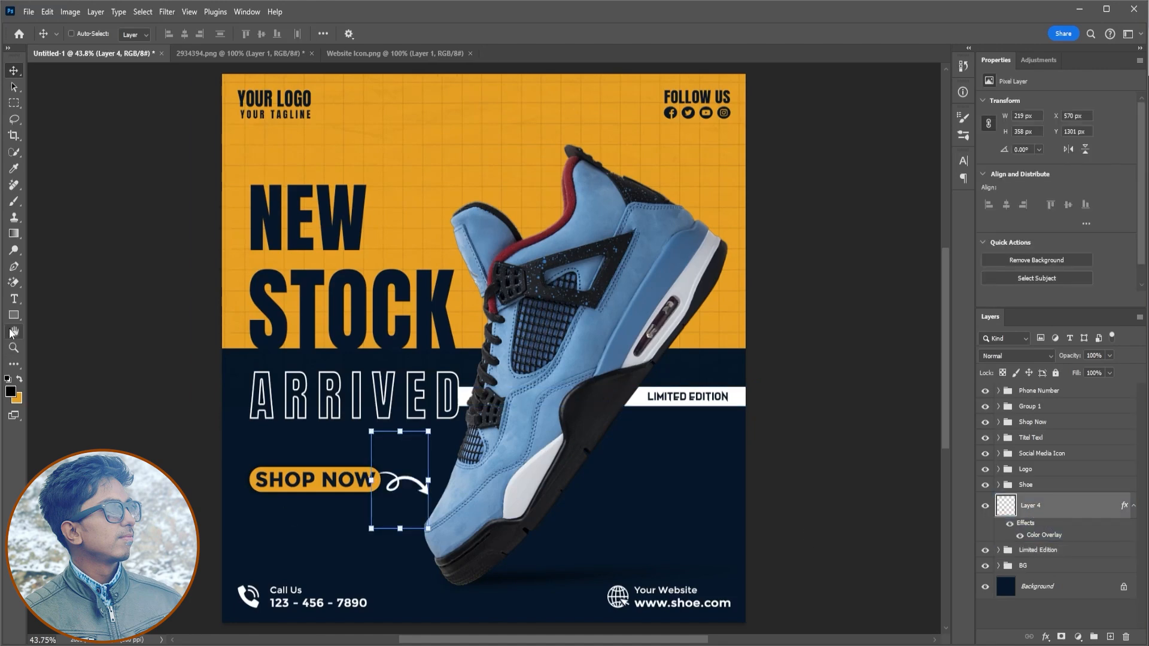
{"action": "key", "text": "u"}
{"action": "key", "text": "t"}
{"action": "left_click", "coordinate": [592, 500]}
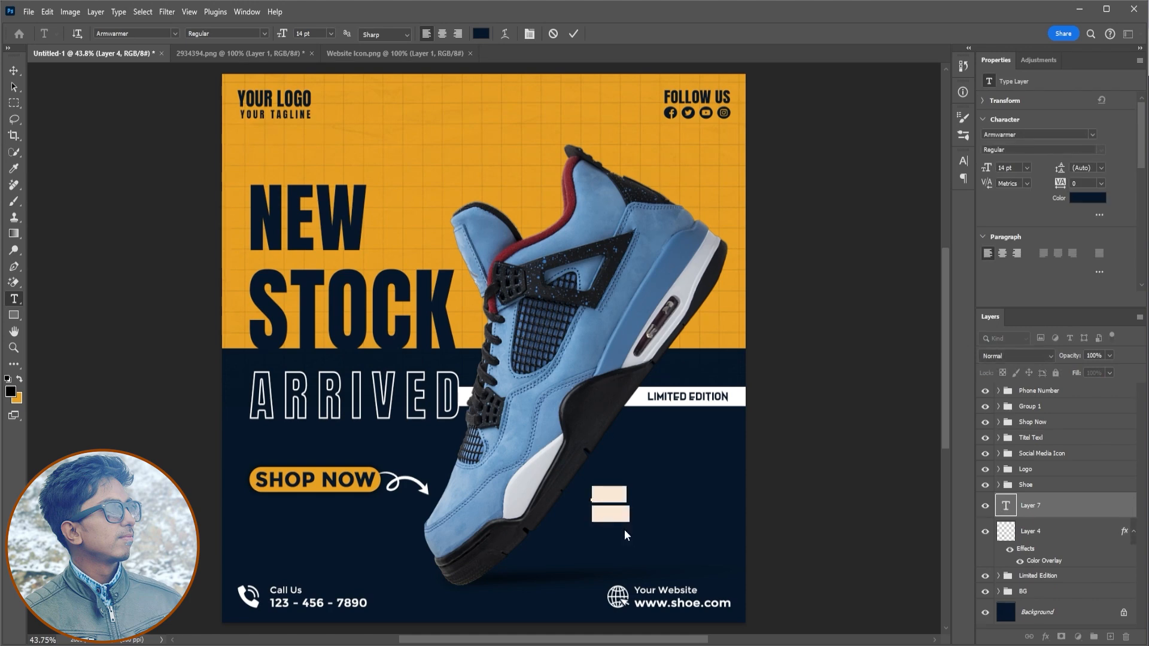
{"action": "key", "text": "BackSpace"}
{"action": "type", "text": ".........."}
{"action": "key", "text": "Return"}
{"action": "type", "text": ".........."}
{"action": "key", "text": "Return"}
{"action": "type", "text": ".........."}
{"action": "key", "text": "ctrl+a"}
Set the three-line SHOE text to white (ffffff), Anton Regular, 48 pt.
{"action": "left_click", "coordinate": [1087, 198]}
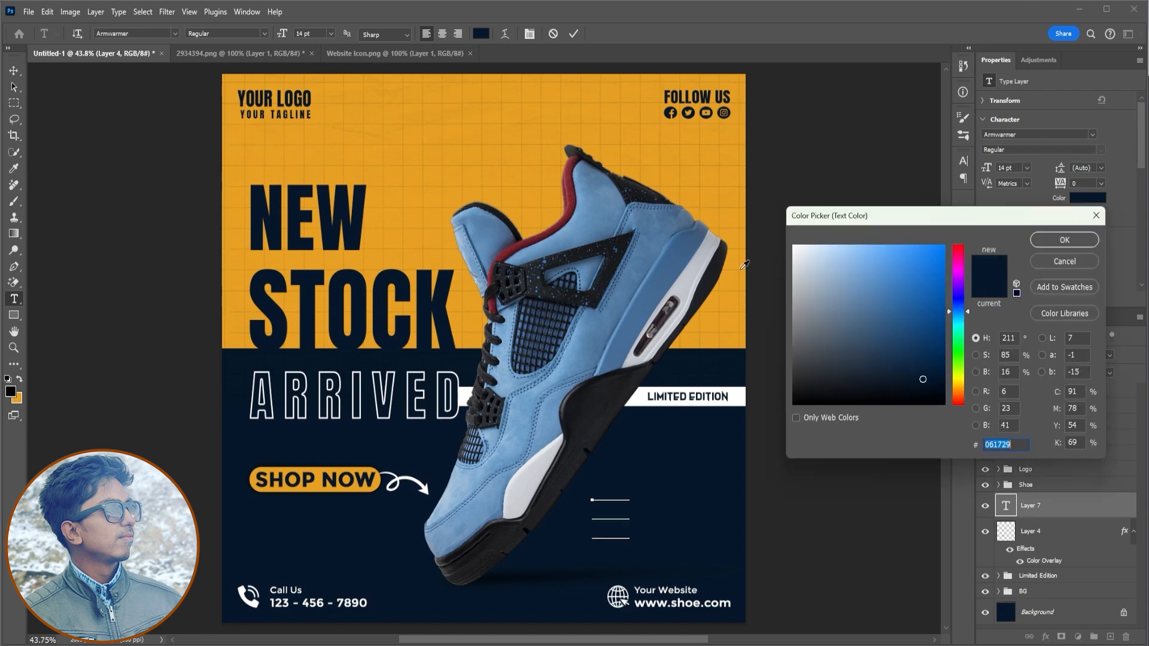
{"action": "type", "text": "ffffff"}
{"action": "key", "text": "Return"}
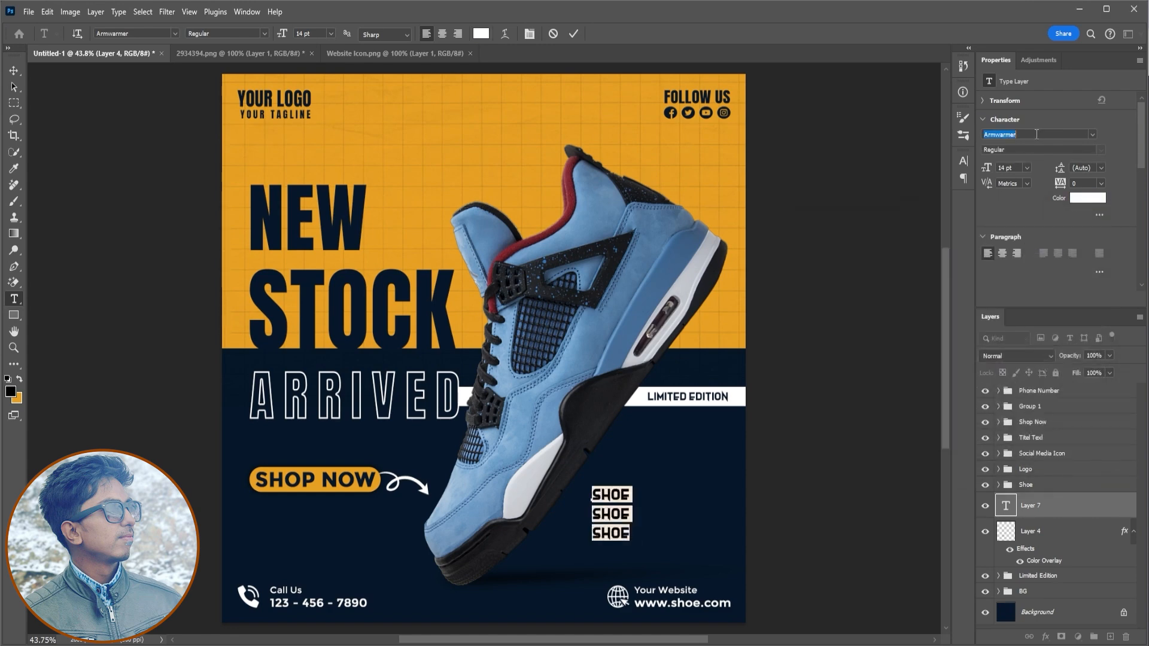
{"action": "type", "text": "Anton"}
{"action": "key", "text": "Return"}
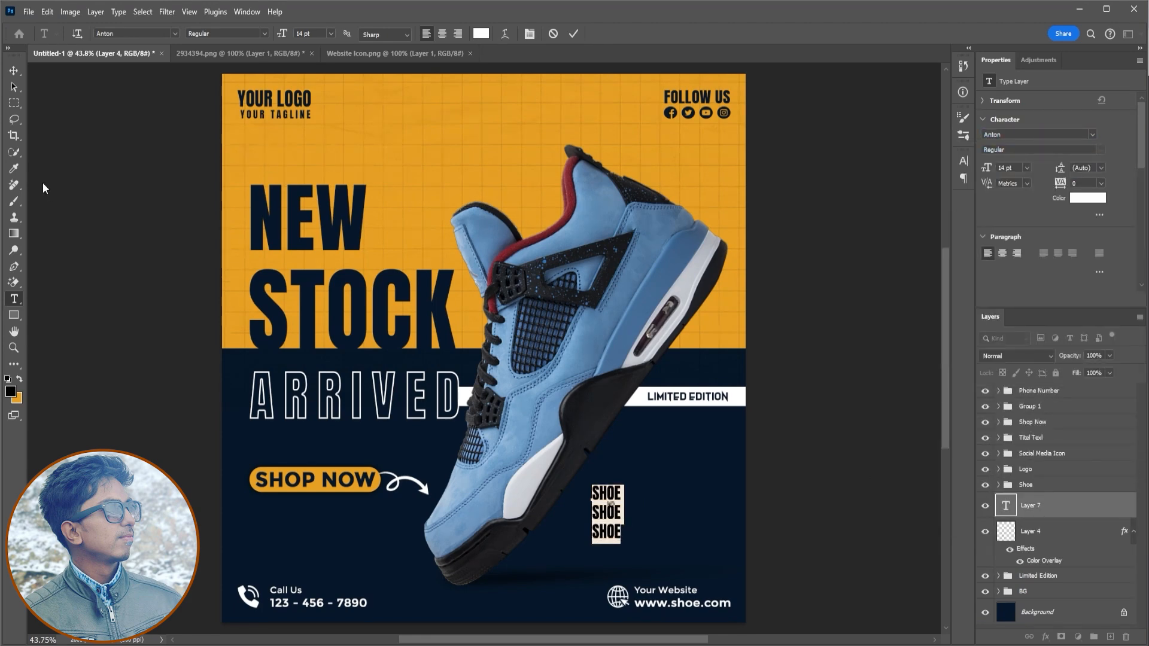
{"action": "left_click_drag", "start_coordinate": [282, 37], "coordinate": [300, 33]}
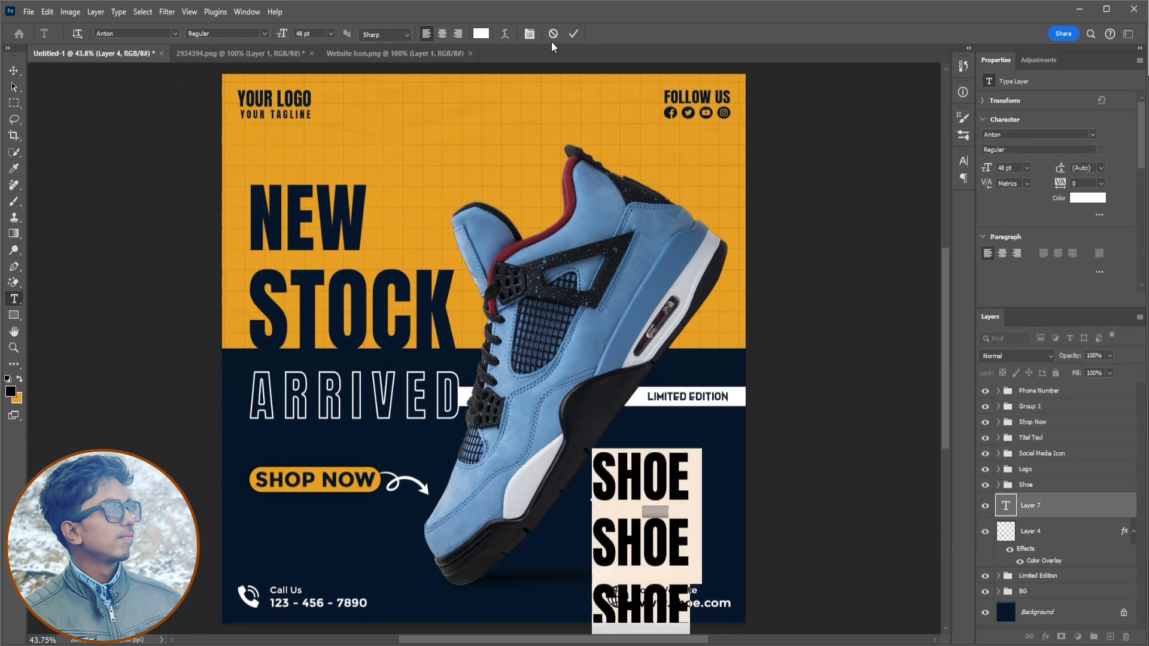
{"action": "left_click", "coordinate": [573, 33]}
Move and scale the SHOE text to about 43.58 pt so it sits directly below the LIMITED EDITION bar.
{"action": "key", "text": "v"}
{"action": "left_click_drag", "start_coordinate": [661, 557], "coordinate": [728, 492]}
{"action": "left_click_drag", "start_coordinate": [728, 580], "coordinate": [728, 565]}
{"action": "left_click_drag", "start_coordinate": [687, 518], "coordinate": [690, 523]}
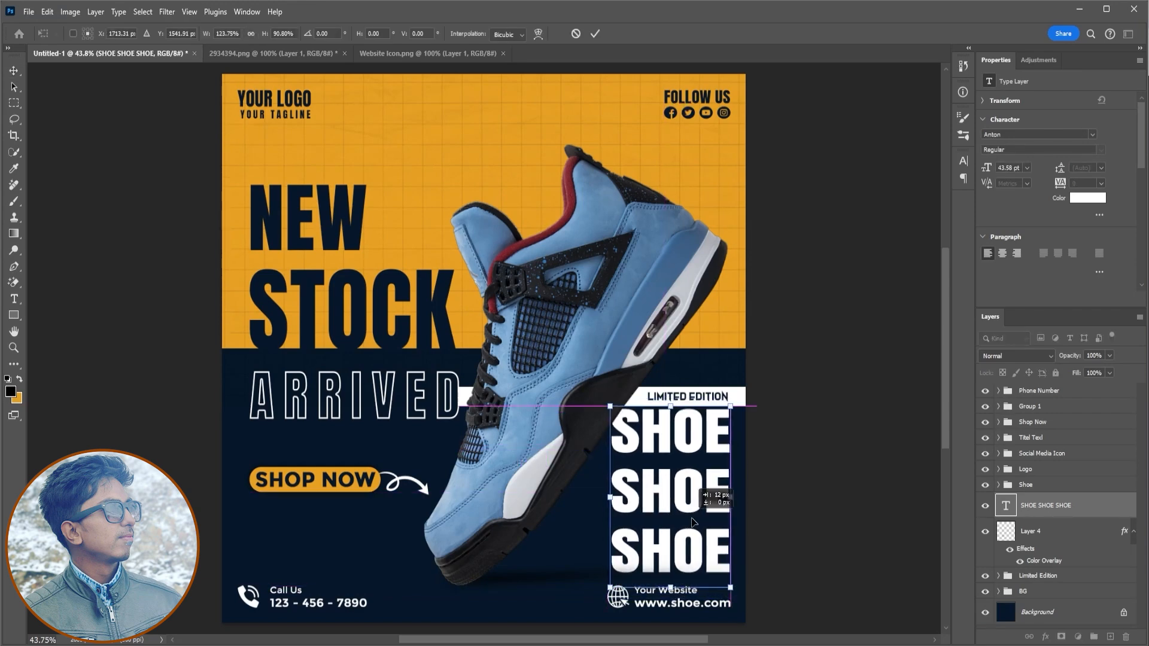
{"action": "left_click", "coordinate": [597, 33]}
Make the SHOE text outline-only with 0% fill and a white 3 px inside Stroke.
{"action": "left_click_drag", "start_coordinate": [1076, 373], "coordinate": [878, 413]}
{"action": "left_click", "coordinate": [1046, 637]}
{"action": "left_click", "coordinate": [1067, 590]}
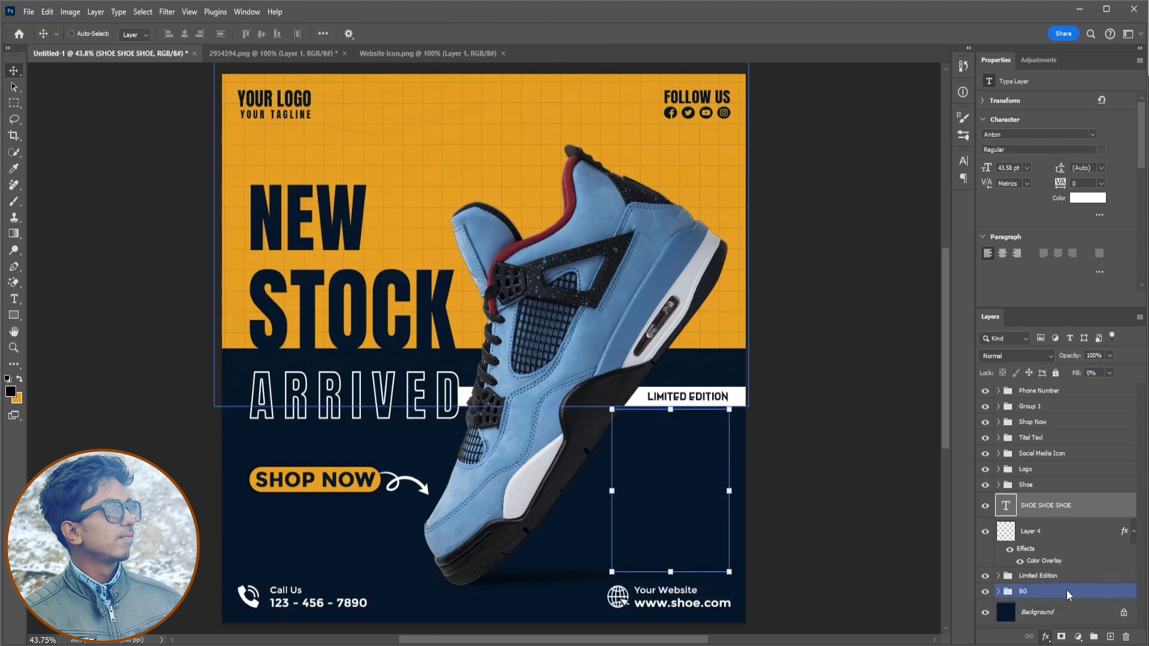
{"action": "left_click_drag", "start_coordinate": [913, 331], "coordinate": [1076, 279]}
{"action": "left_click", "coordinate": [808, 462]}
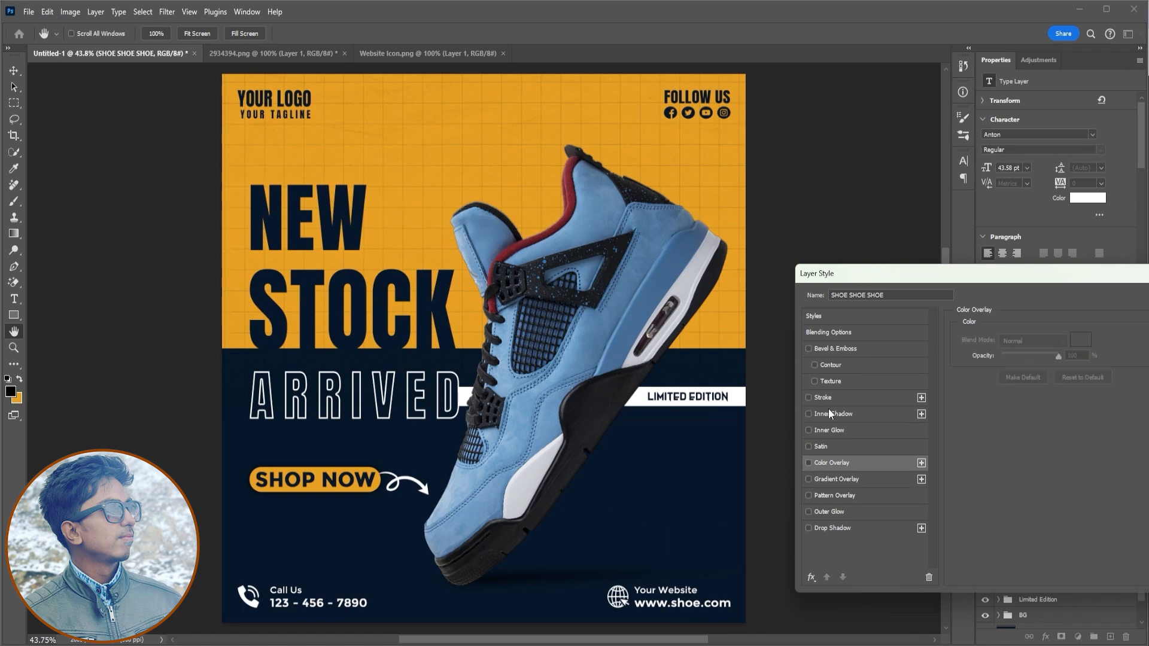
{"action": "left_click", "coordinate": [823, 397]}
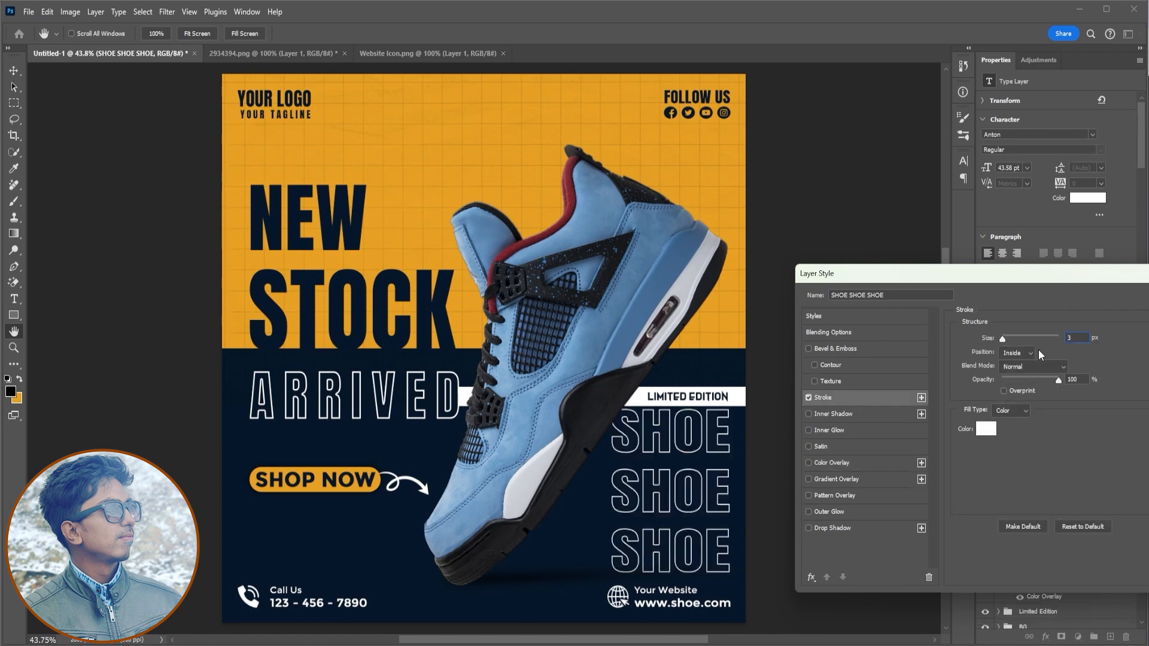
{"action": "left_click_drag", "start_coordinate": [1137, 280], "coordinate": [993, 303]}
Tighten the SHOE text's leading to 39 pt and hide the character settings.
{"action": "left_click", "coordinate": [963, 160]}
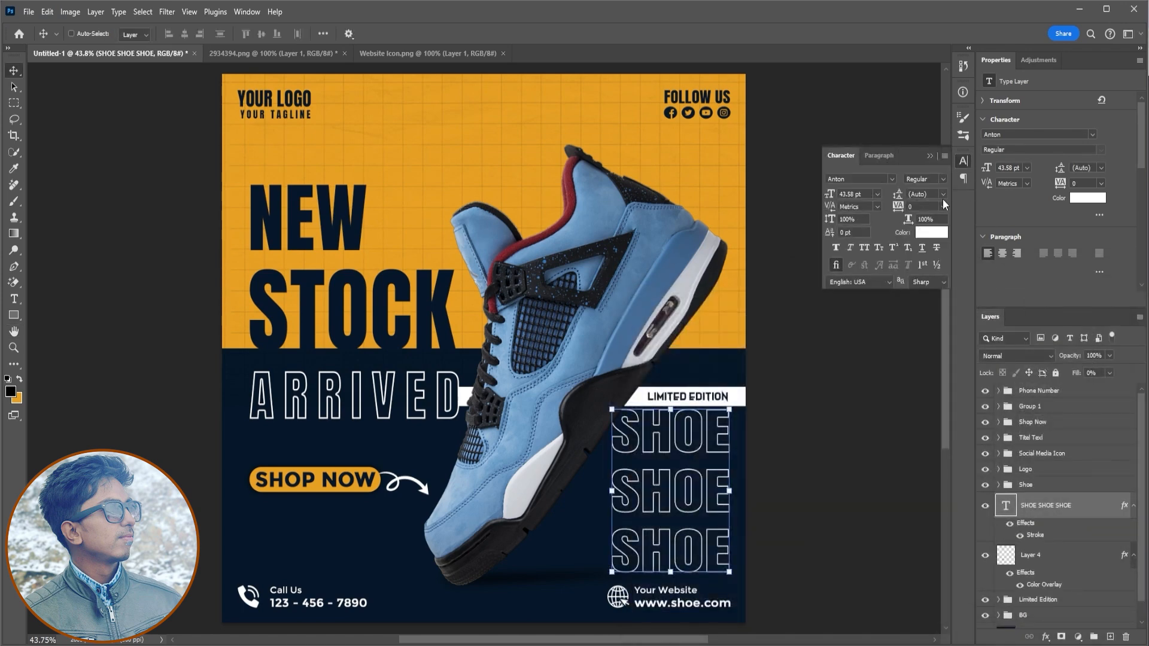
{"action": "left_click_drag", "start_coordinate": [897, 195], "coordinate": [893, 195]}
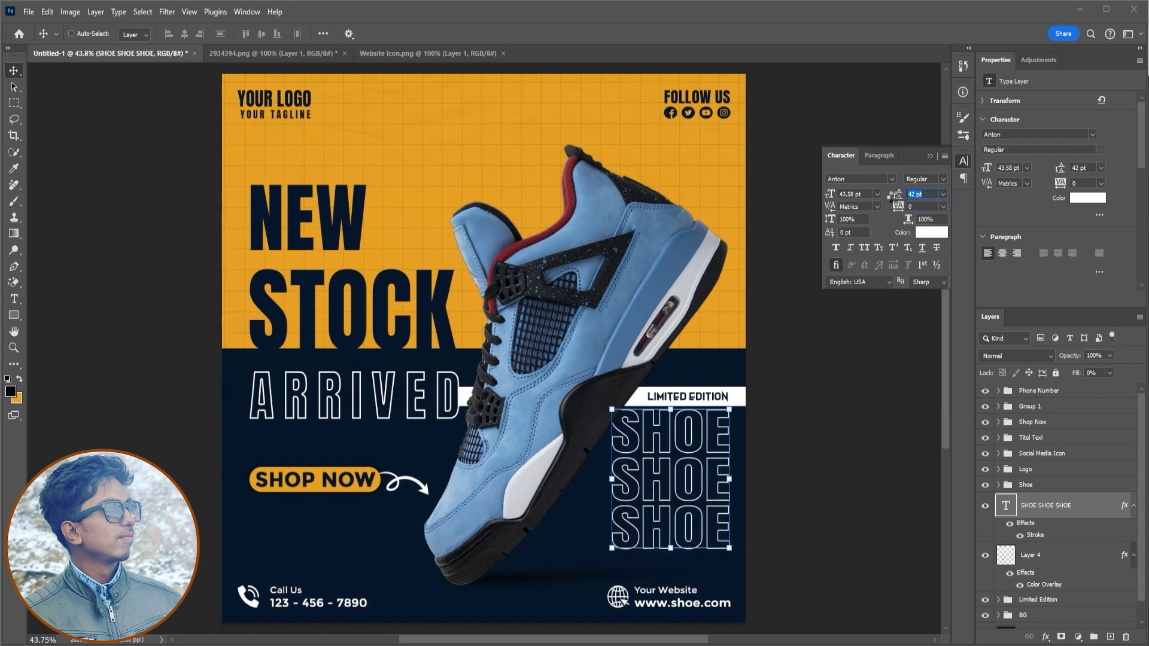
{"action": "left_click_drag", "start_coordinate": [896, 197], "coordinate": [891, 198]}
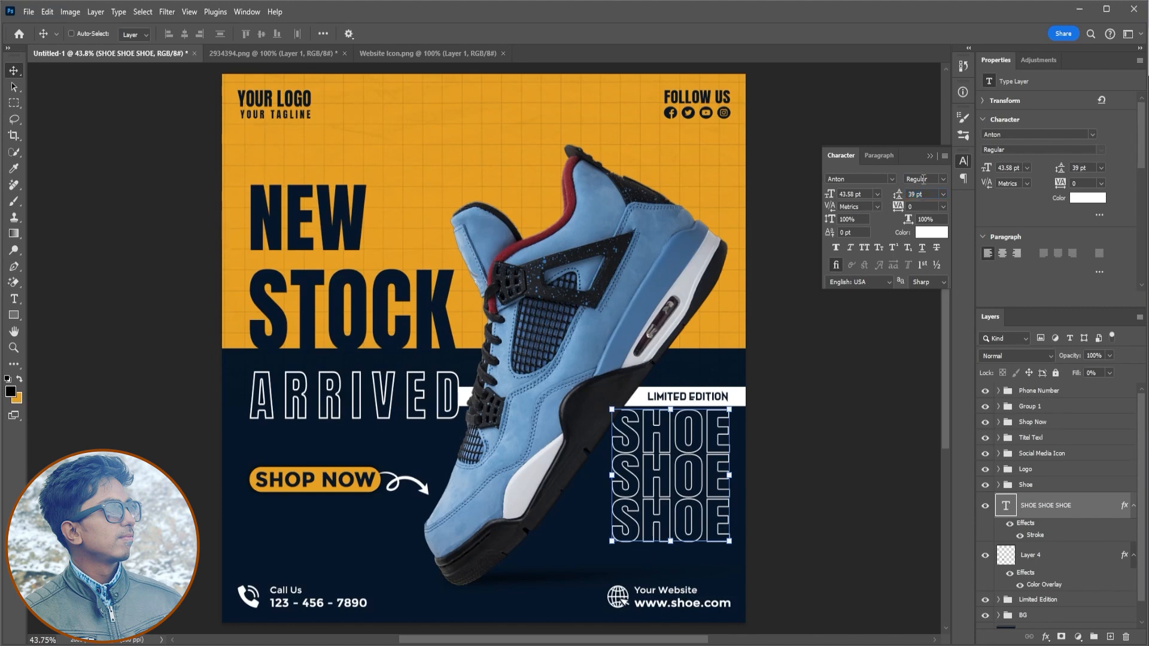
{"action": "left_click", "coordinate": [930, 156]}
Scale the SHOE text to about 56.97 pt, fitting it between the white bar's underside and the canvas's right edge.
{"action": "key", "text": "ctrl+t"}
{"action": "left_click_drag", "start_coordinate": [612, 542], "coordinate": [557, 588]}
{"action": "left_click_drag", "start_coordinate": [730, 412], "coordinate": [764, 408]}
{"action": "left_click_drag", "start_coordinate": [579, 391], "coordinate": [591, 407]}
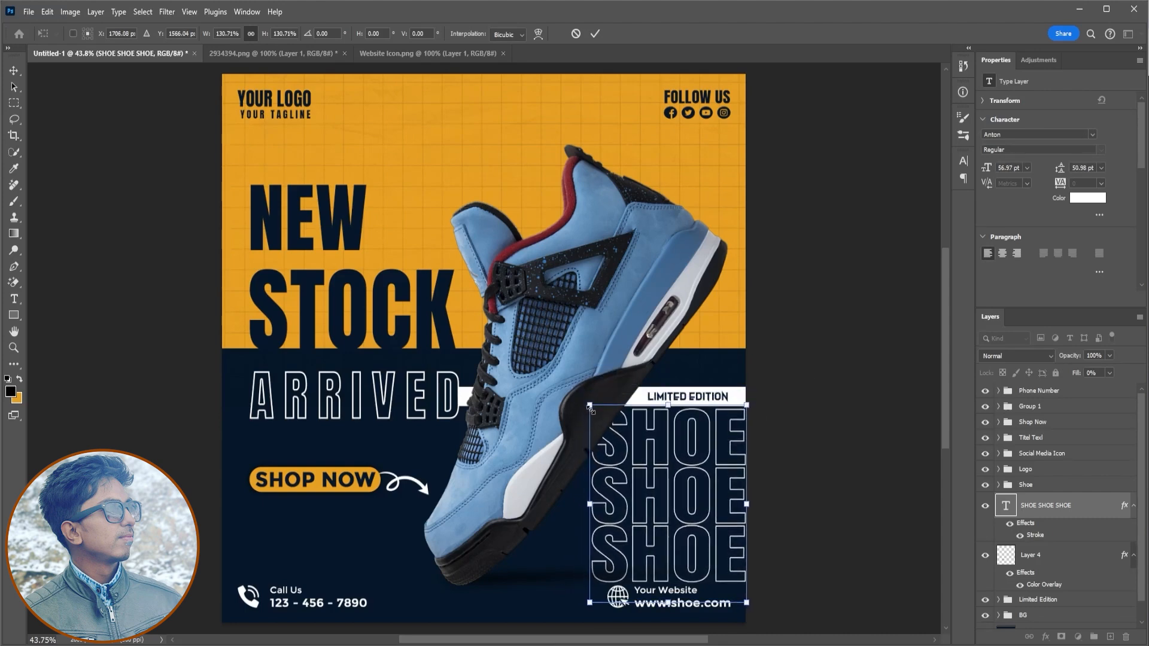
{"action": "left_click", "coordinate": [595, 35]}
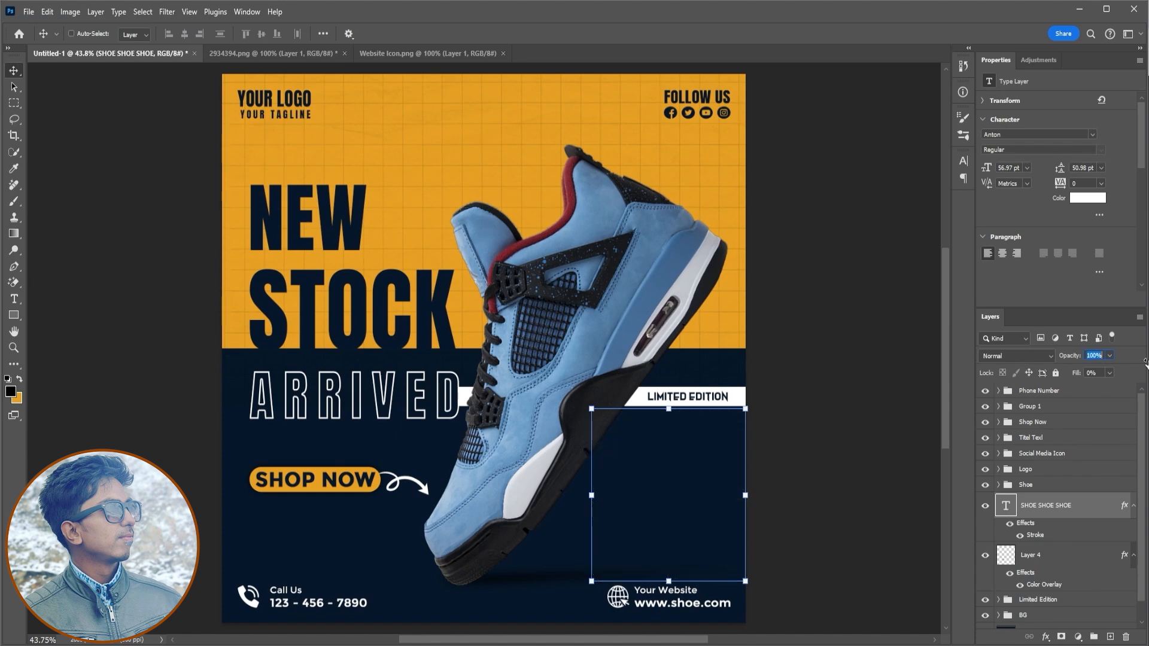
Try different blend modes on the outlined SHOE text layer, then return it to Normal.
{"action": "left_click", "coordinate": [1037, 356]}
{"action": "left_click", "coordinate": [1029, 354]}
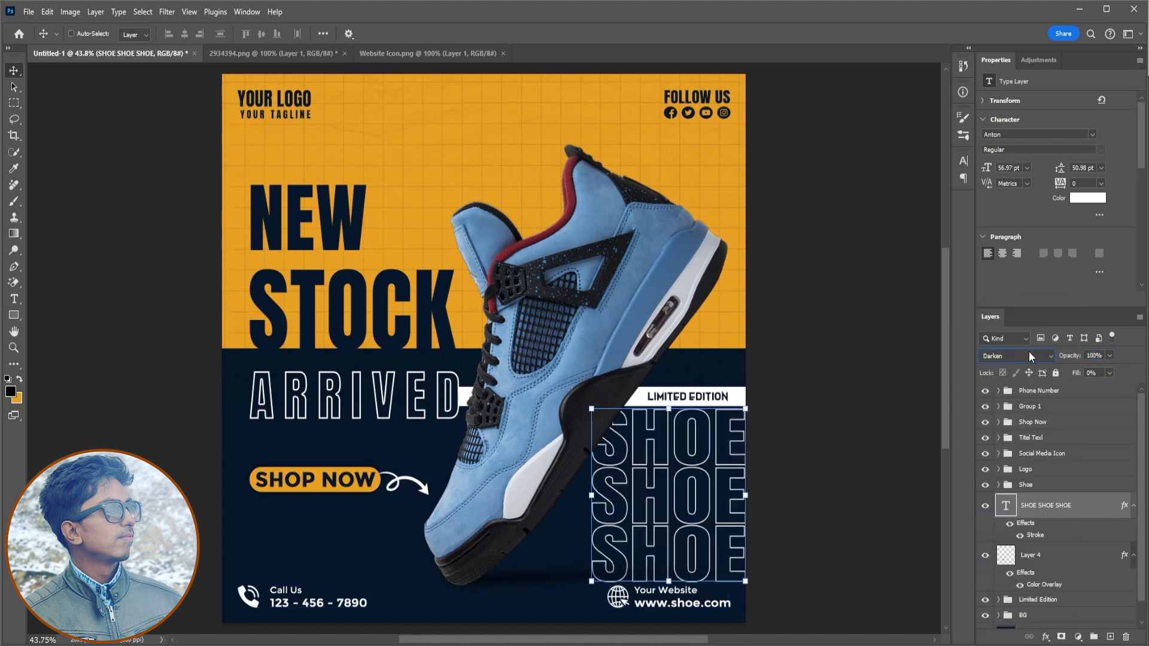
{"action": "scroll", "coordinate": [1029, 355], "scroll_direction": "down", "scroll_amount": 17}
{"action": "left_click", "coordinate": [1029, 350]}
{"action": "left_click", "coordinate": [1023, 304]}
Convert the SHOE text layer to a smart object and set its blend mode to Soft Light.
{"action": "right_click", "coordinate": [1107, 510]}
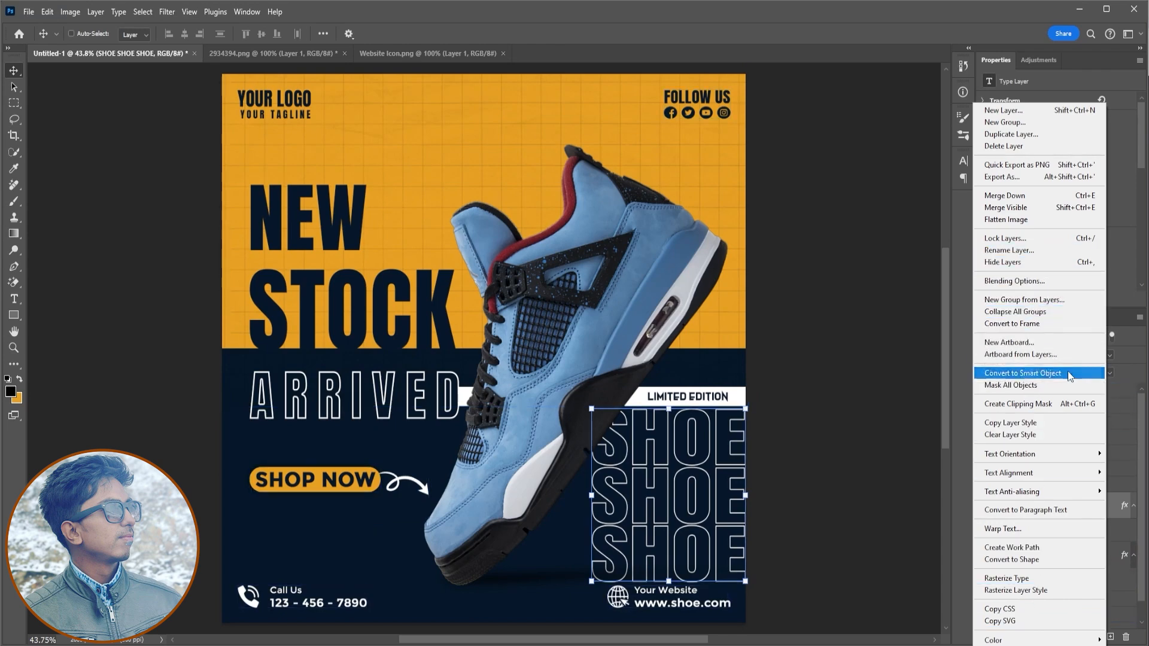
{"action": "left_click", "coordinate": [1023, 373]}
{"action": "left_click", "coordinate": [1038, 357]}
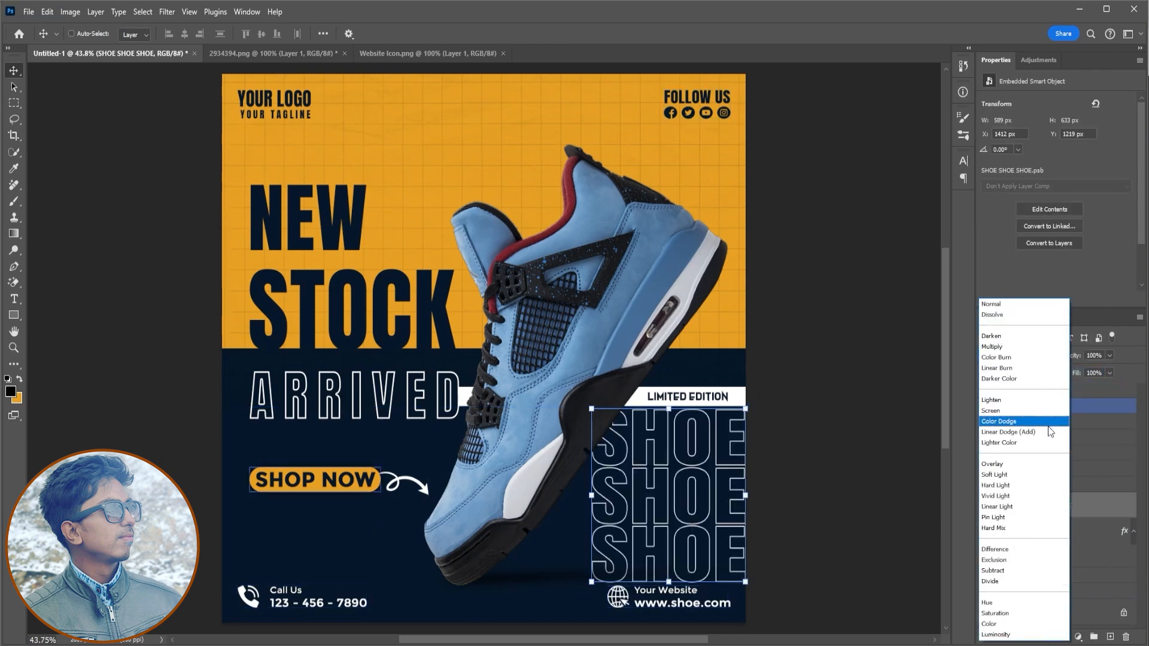
{"action": "left_click", "coordinate": [1040, 474]}
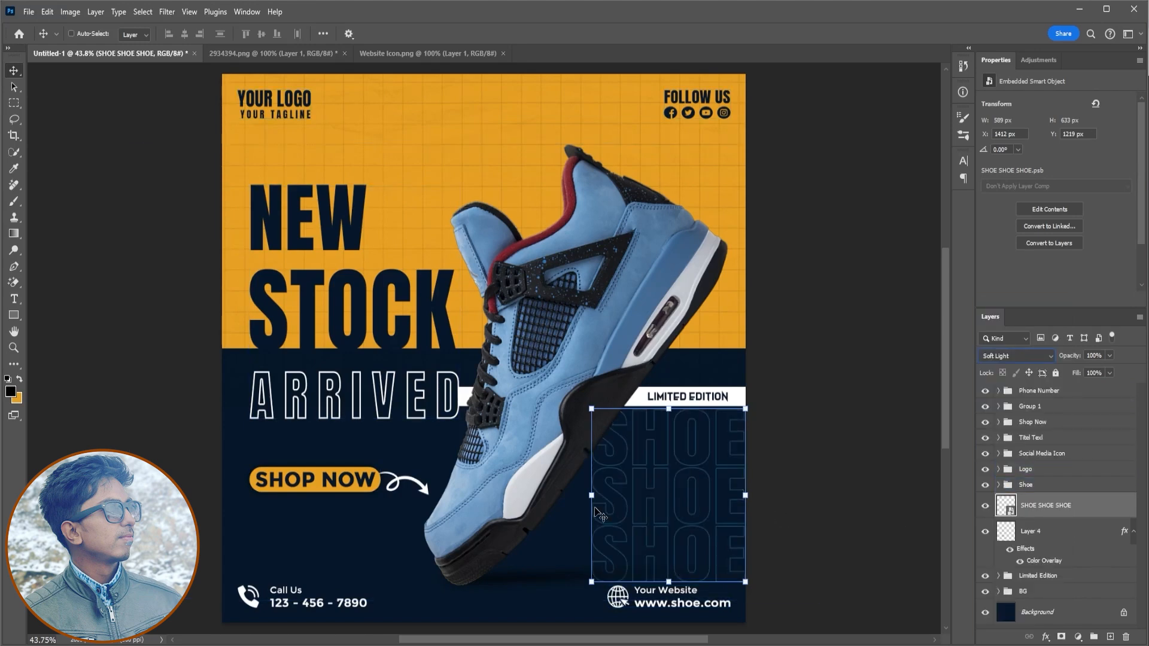
Enlarge the SHOE smart object to about 953 × 1024 px so it fills the dark area behind the shoe.
{"action": "left_click_drag", "start_coordinate": [710, 532], "coordinate": [711, 465]}
{"action": "key", "text": "ctrl+t"}
{"action": "left_click_drag", "start_coordinate": [594, 522], "coordinate": [473, 607]}
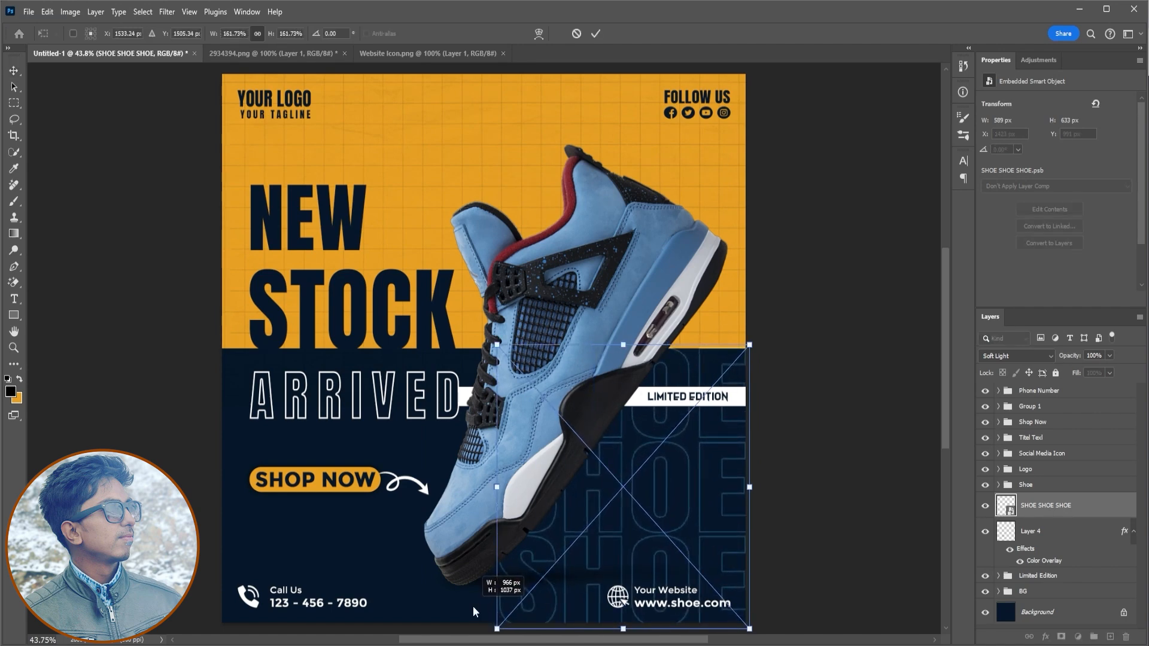
{"action": "key", "text": "Return"}
Lower the SHOE smart object's opacity to 64%, deselect it and check the whole post.
{"action": "left_click_drag", "start_coordinate": [1075, 357], "coordinate": [1060, 358]}
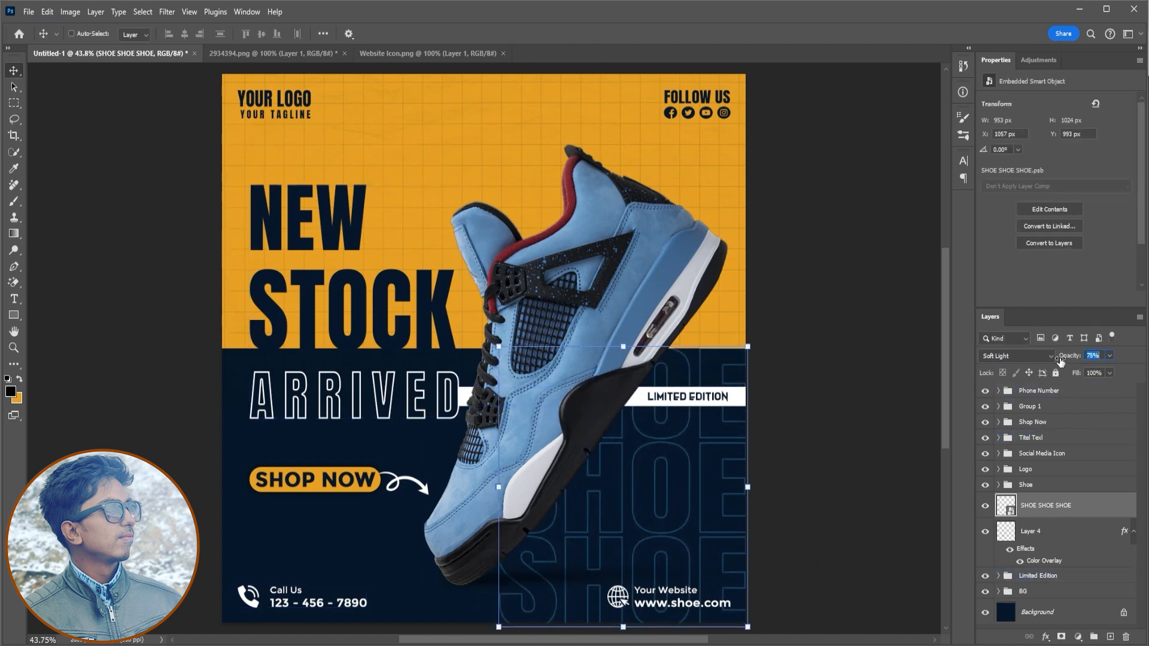
{"action": "scroll", "coordinate": [888, 510], "scroll_direction": "down", "scroll_amount": 2}
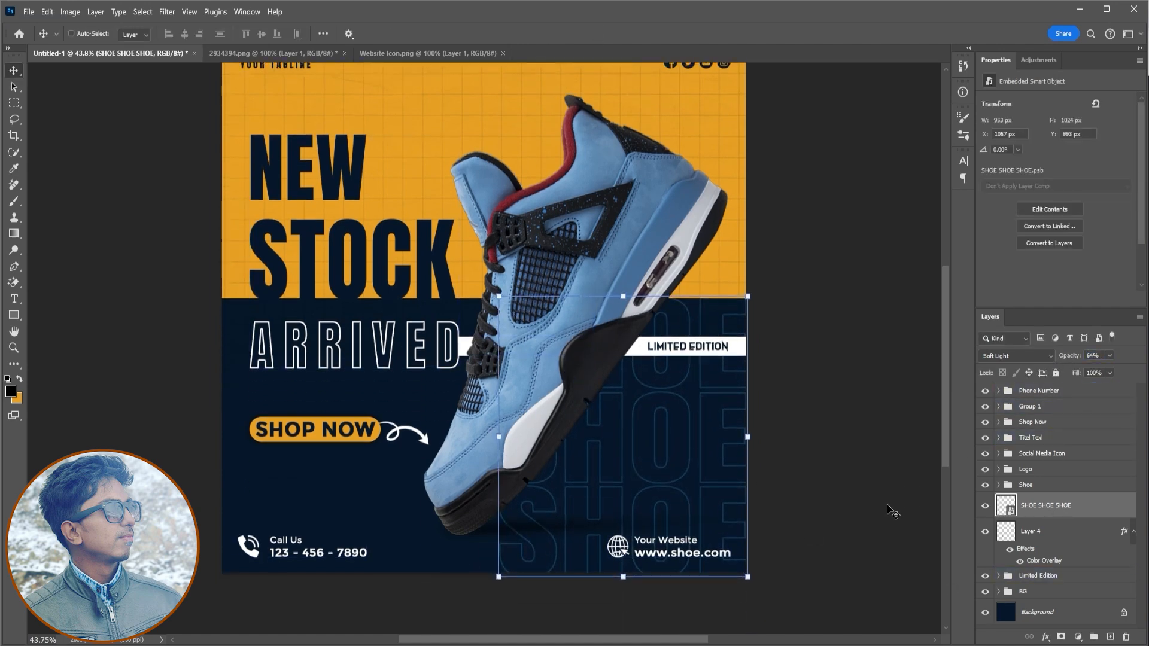
{"action": "left_click", "coordinate": [1092, 617]}
{"action": "scroll", "coordinate": [299, 541], "scroll_direction": "up", "scroll_amount": 2}
{"action": "scroll", "coordinate": [300, 541], "scroll_direction": "down", "scroll_amount": 1}
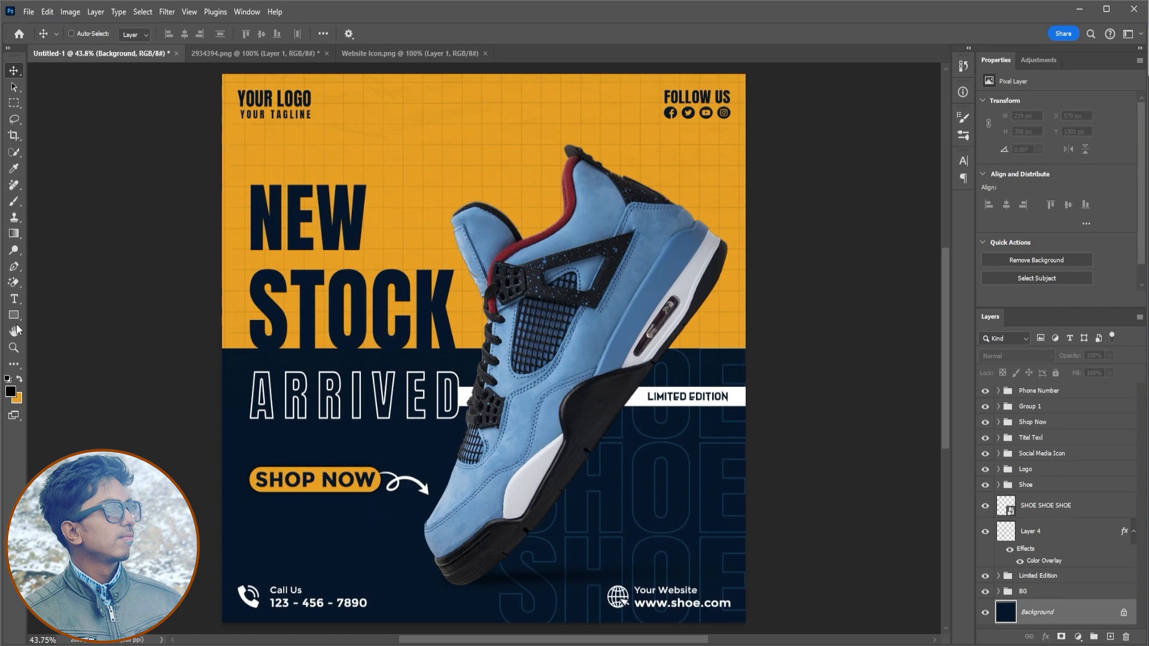
Add a "*T&C Apply" text layer above the SHOP NOW text inside the "Shop Now" group.
{"action": "key", "text": "t"}
{"action": "left_click", "coordinate": [985, 422]}
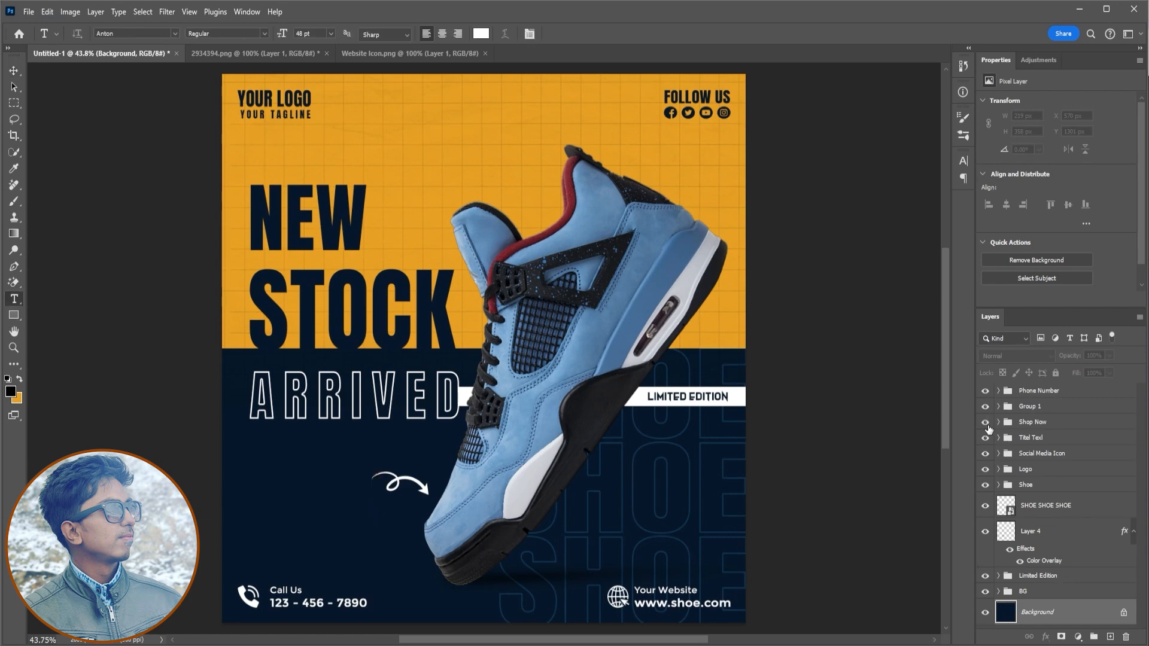
{"action": "left_click", "coordinate": [985, 421]}
{"action": "left_click", "coordinate": [999, 422]}
{"action": "left_click", "coordinate": [1044, 443]}
{"action": "left_click", "coordinate": [316, 534]}
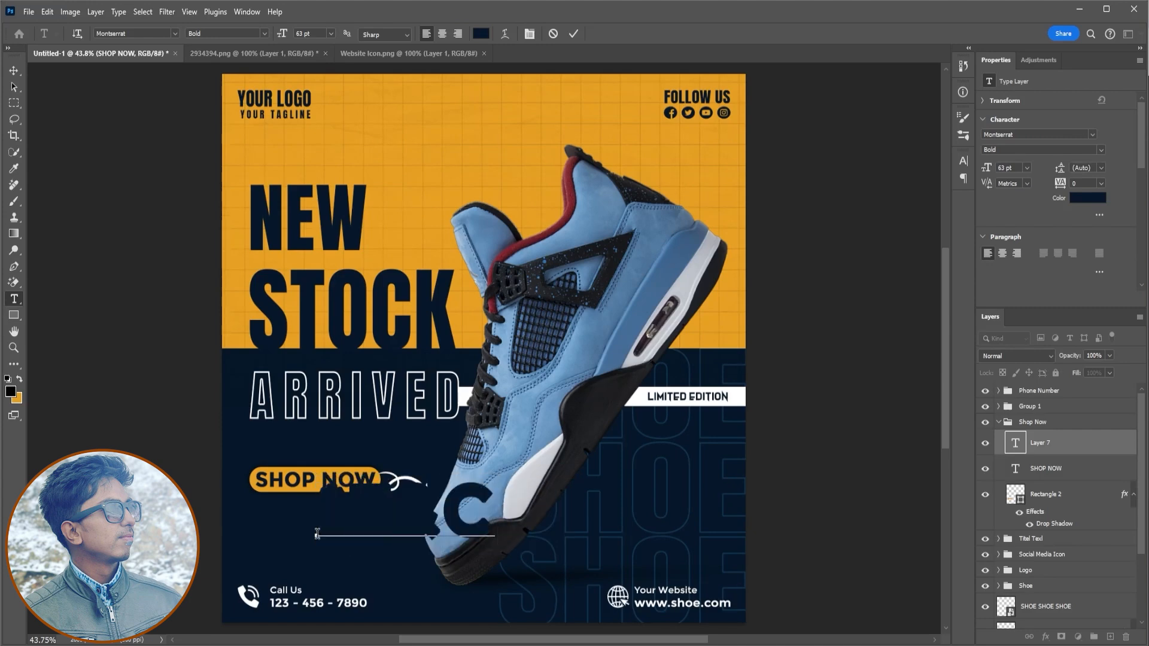
Format the "*T&C Apply" text as white (ffffff) Montserrat Regular at 9 pt.
{"action": "left_click", "coordinate": [963, 160]}
{"action": "left_click", "coordinate": [925, 234]}
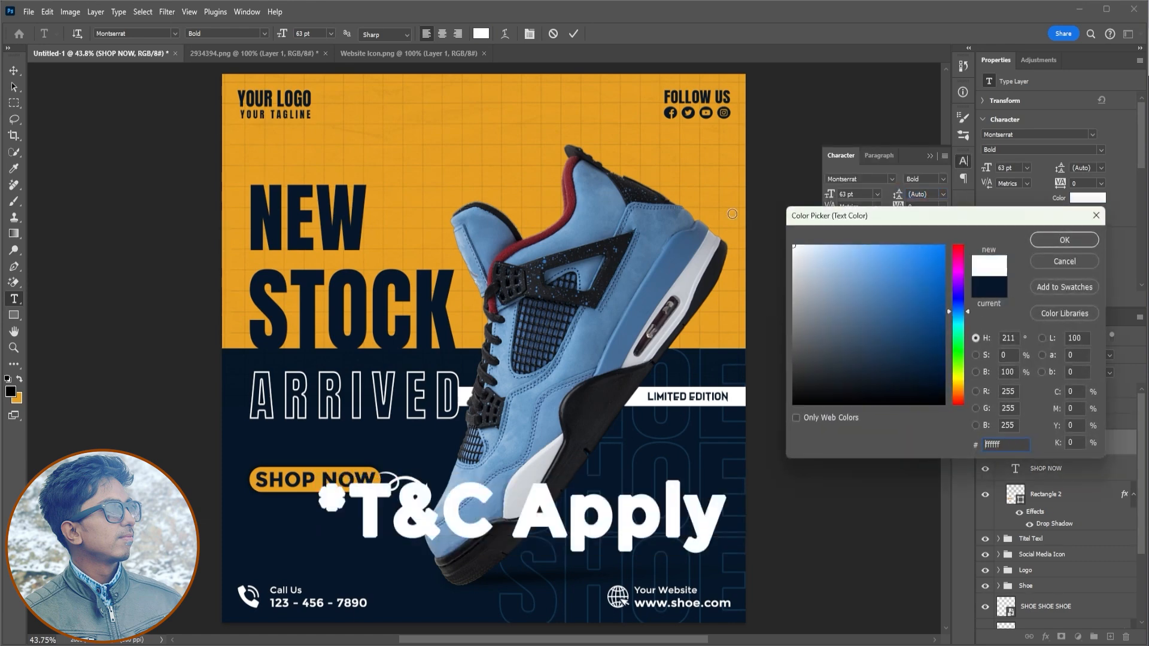
{"action": "left_click", "coordinate": [1065, 240]}
{"action": "left_click", "coordinate": [925, 179]}
{"action": "left_click", "coordinate": [922, 187]}
{"action": "left_click_drag", "start_coordinate": [829, 194], "coordinate": [781, 207]}
{"action": "left_click", "coordinate": [574, 33]}
Position the "*T&C Apply" text centred just below the SHOP NOW button and collapse the "Shop Now" group.
{"action": "key", "text": "ctrl+t"}
{"action": "left_click_drag", "start_coordinate": [372, 527], "coordinate": [334, 507]}
{"action": "key", "text": "ctrl+z"}
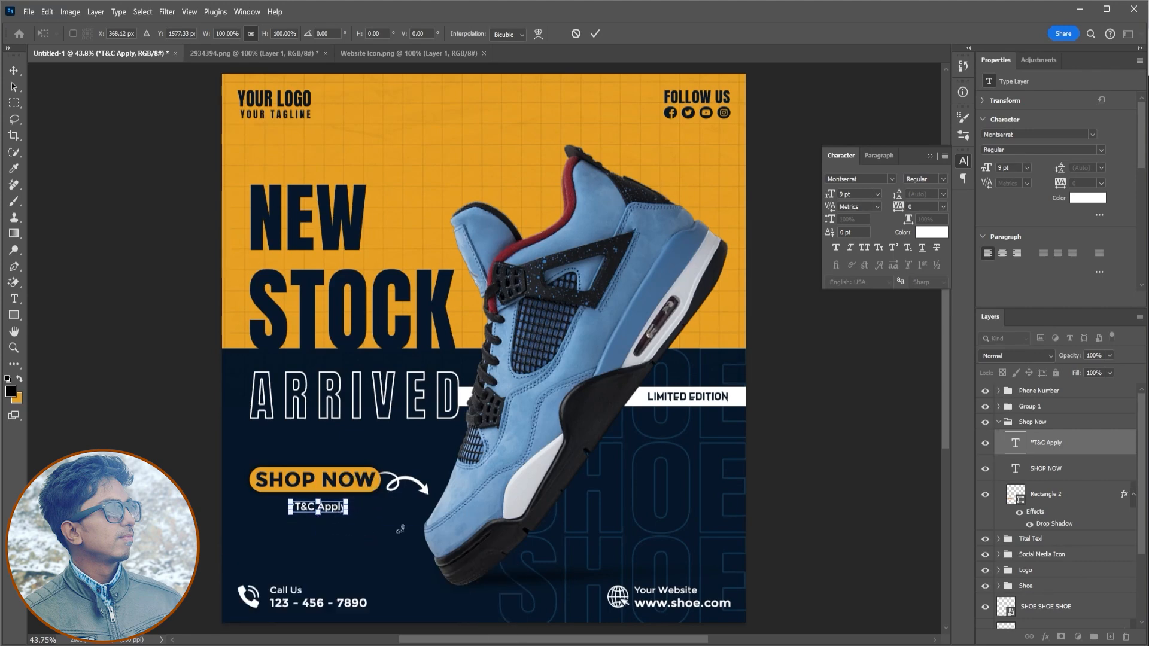
{"action": "left_click", "coordinate": [595, 33]}
{"action": "left_click", "coordinate": [1045, 495], "text": "shift"}
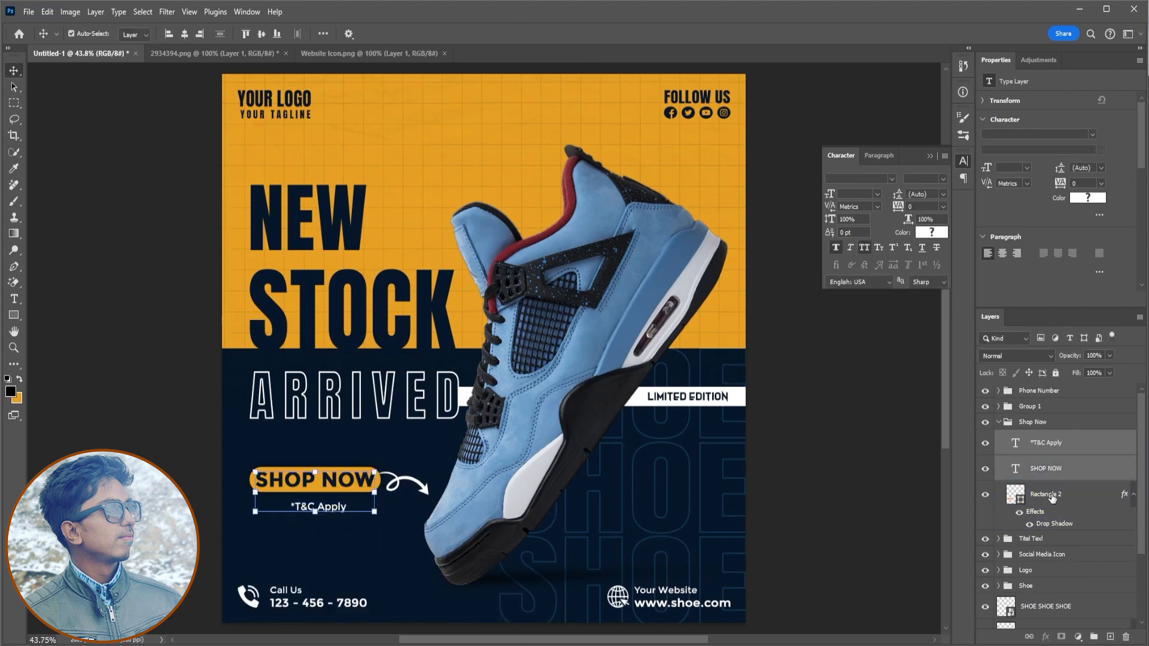
{"action": "left_click", "coordinate": [998, 422]}
Group the arrow layer and the SHOE smart object as "Design element", then deselect and hide the character settings.
{"action": "left_click", "coordinate": [1026, 532]}
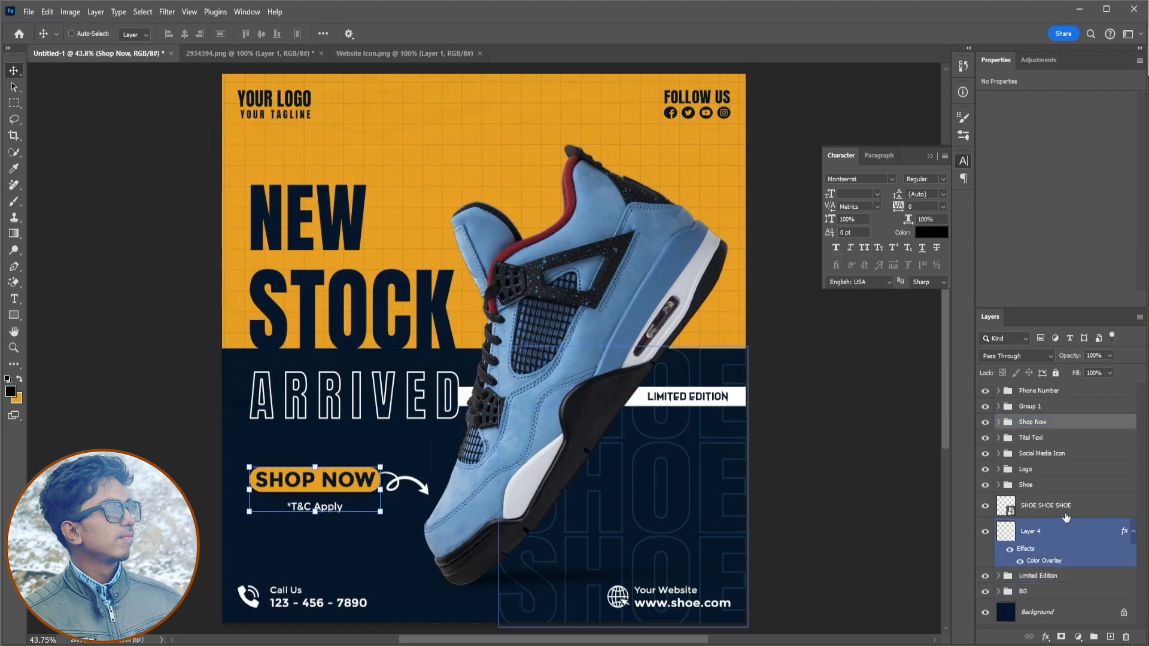
{"action": "left_click", "coordinate": [1038, 506], "text": "shift"}
{"action": "key", "text": "ctrl+g"}
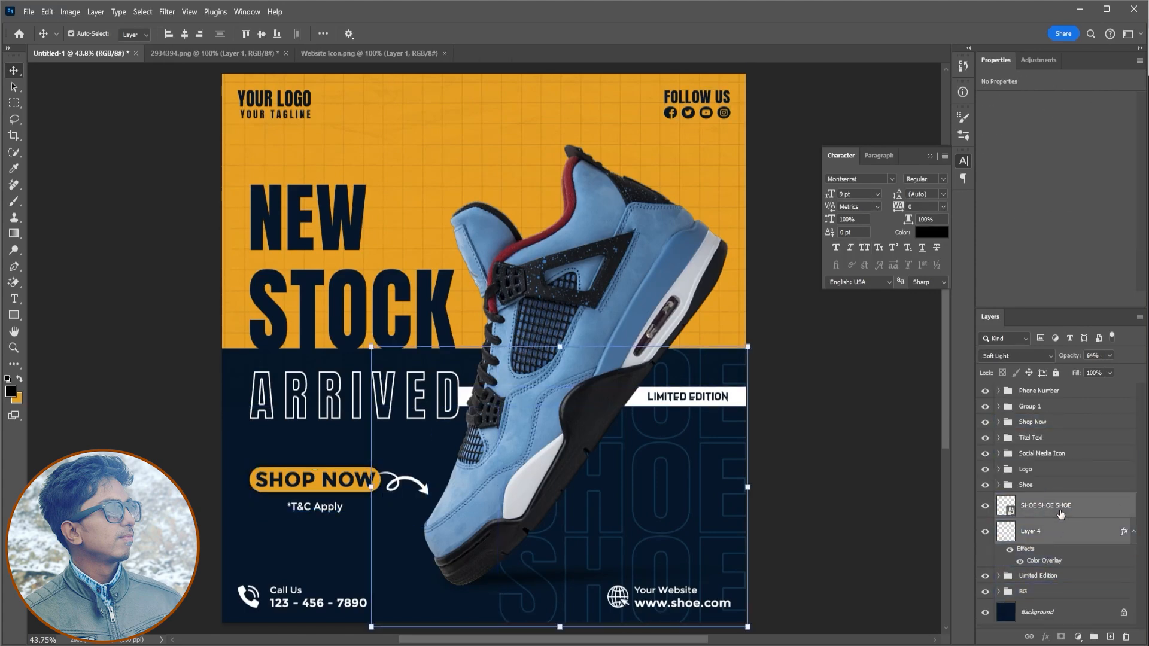
{"action": "double_click", "coordinate": [1038, 500]}
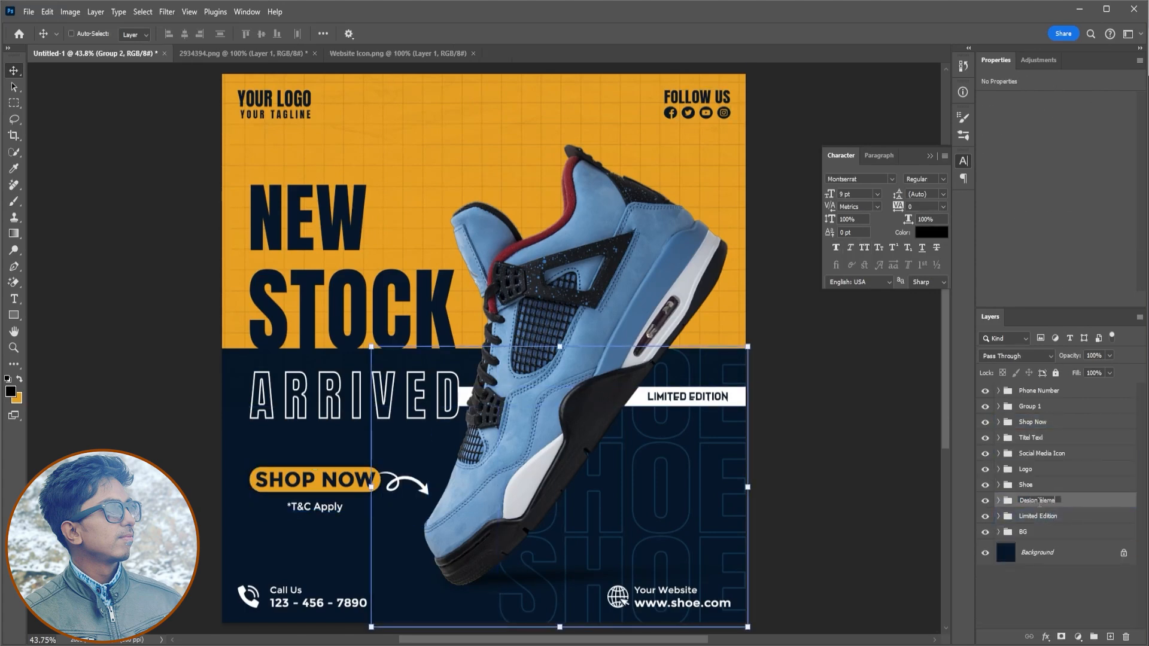
{"action": "left_click", "coordinate": [972, 536]}
{"action": "left_click", "coordinate": [930, 156]}
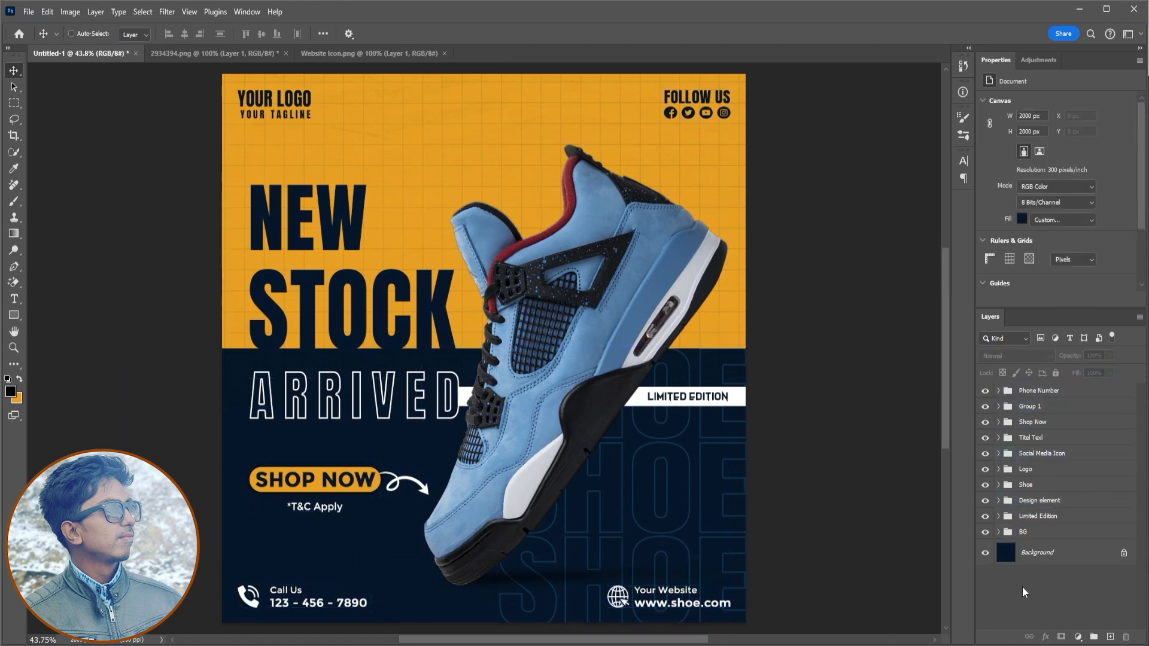
Add a layer mask to the SHOE smart object inside the "Design element" group.
{"action": "left_click", "coordinate": [985, 485]}
{"action": "left_click", "coordinate": [985, 484]}
{"action": "left_click", "coordinate": [984, 486]}
{"action": "left_click", "coordinate": [984, 485]}
{"action": "left_click", "coordinate": [1042, 501]}
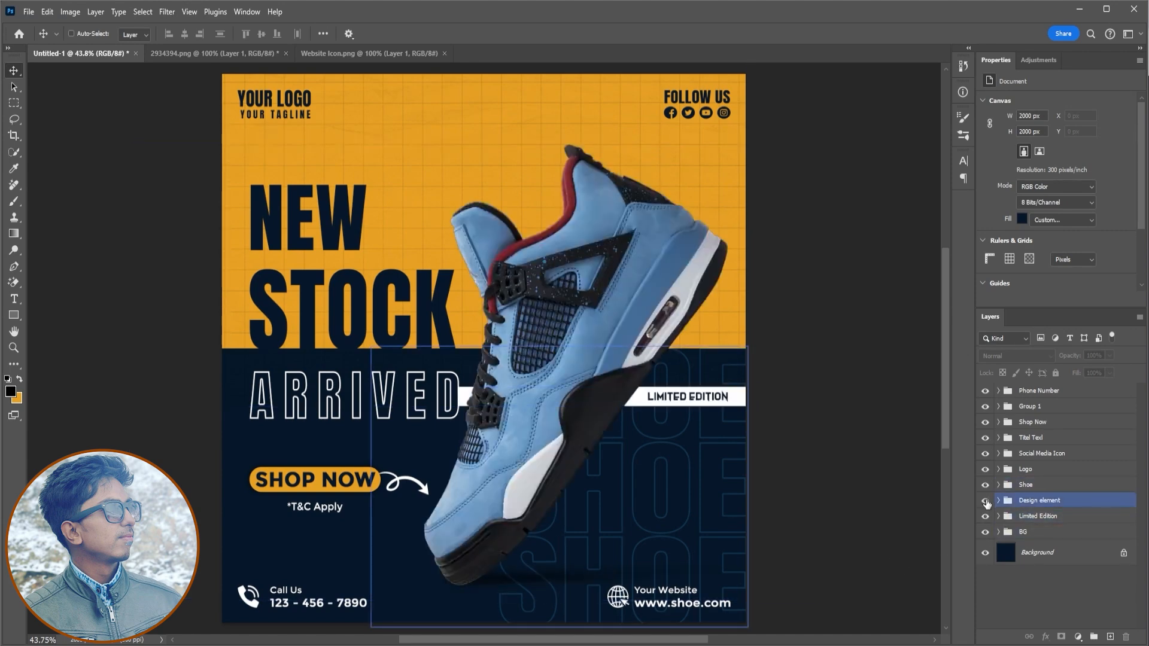
{"action": "left_click", "coordinate": [998, 500]}
{"action": "left_click", "coordinate": [1040, 529]}
{"action": "left_click", "coordinate": [1061, 636]}
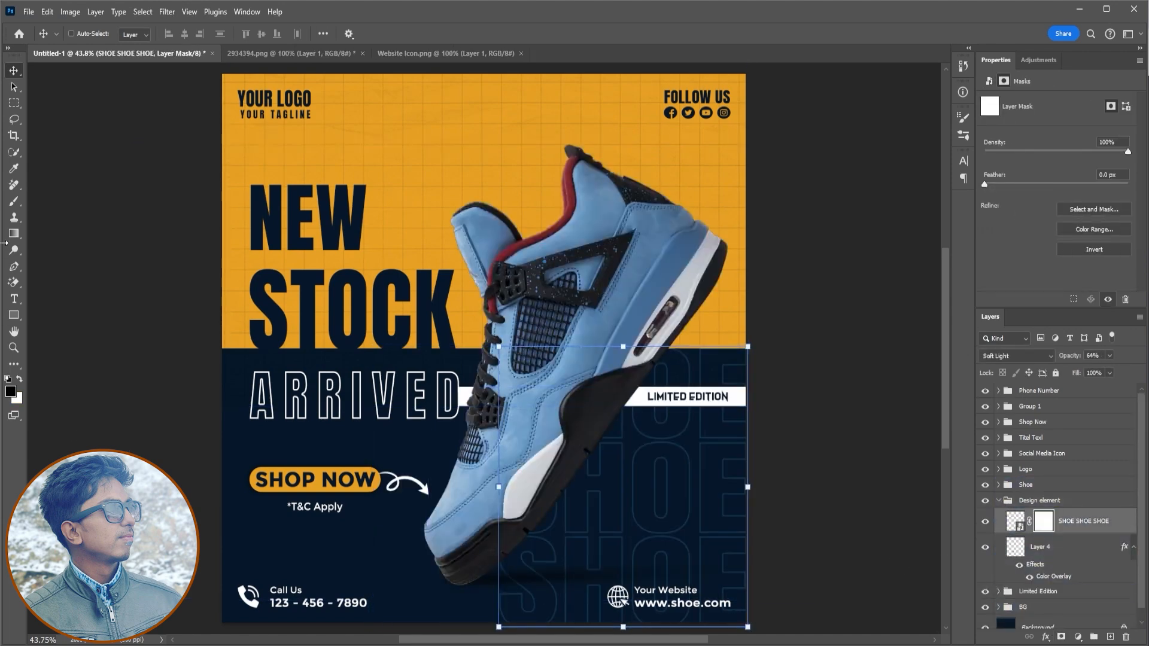
Draw a linear black gradient on the SHOE layer's mask to fade the text toward the canvas bottom, then collapse the group.
{"action": "key", "text": "g"}
{"action": "left_click_drag", "start_coordinate": [610, 605], "coordinate": [610, 576]}
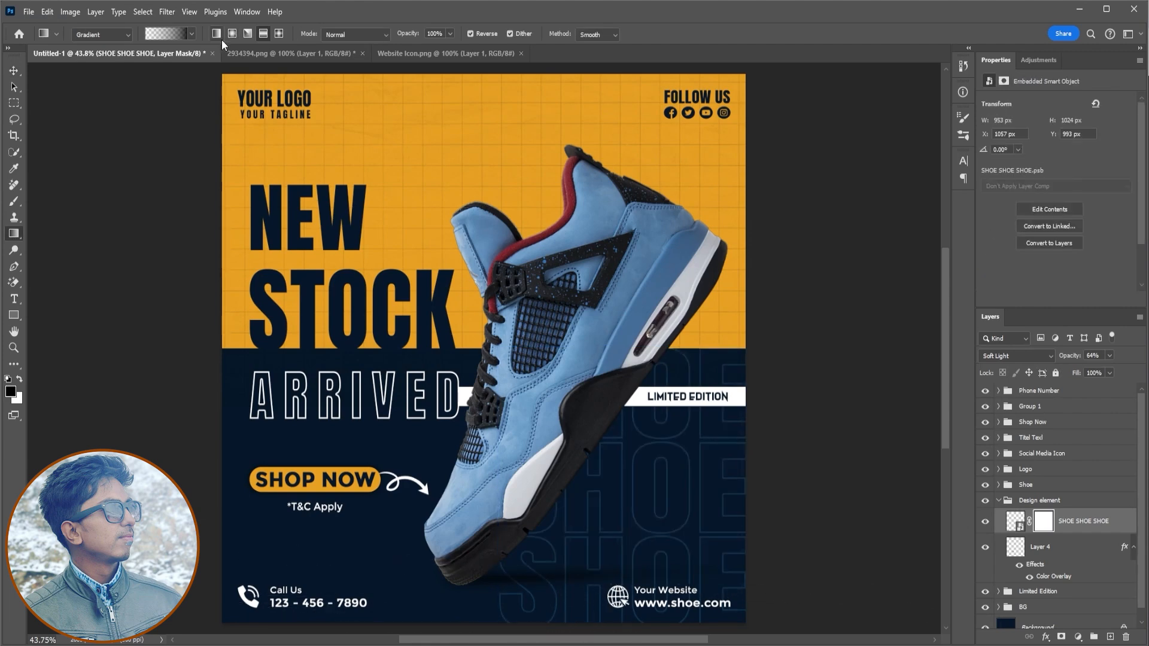
{"action": "left_click_drag", "start_coordinate": [652, 630], "coordinate": [656, 562]}
{"action": "left_click_drag", "start_coordinate": [667, 427], "coordinate": [661, 624]}
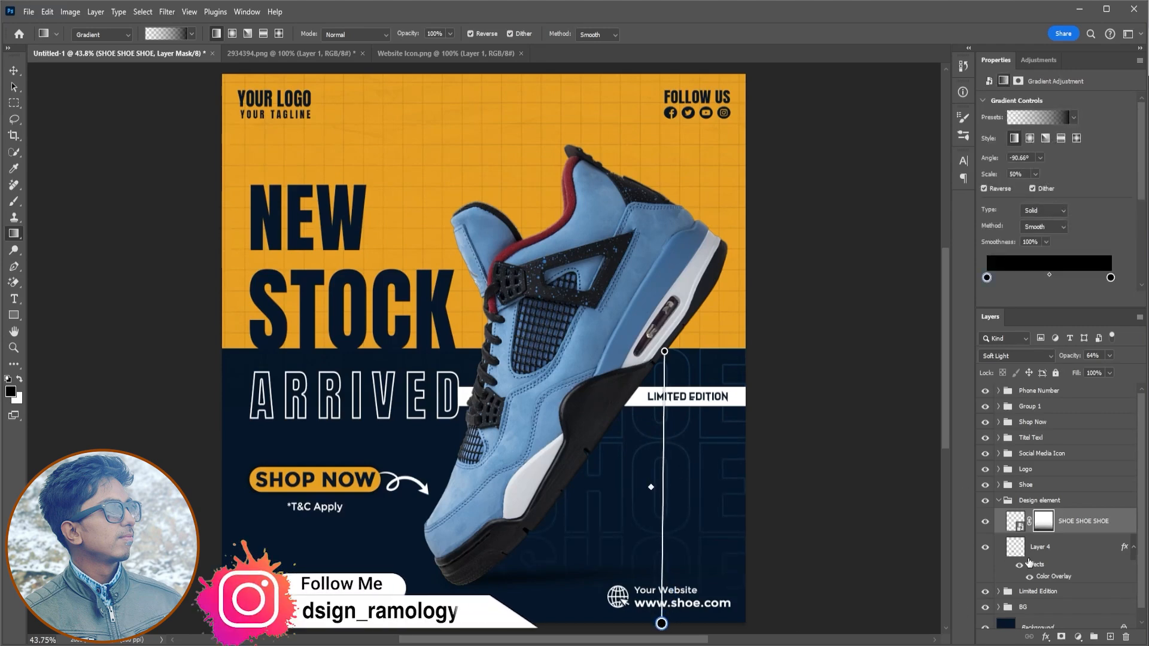
{"action": "left_click", "coordinate": [999, 502]}
{"action": "left_click", "coordinate": [1030, 610]}
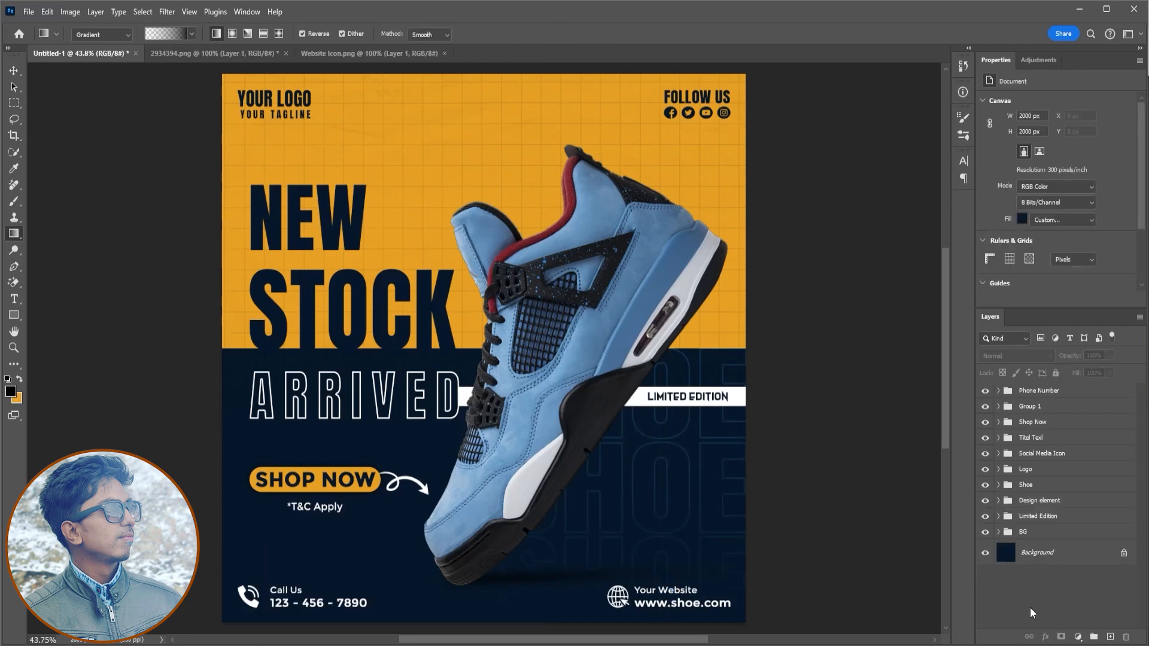